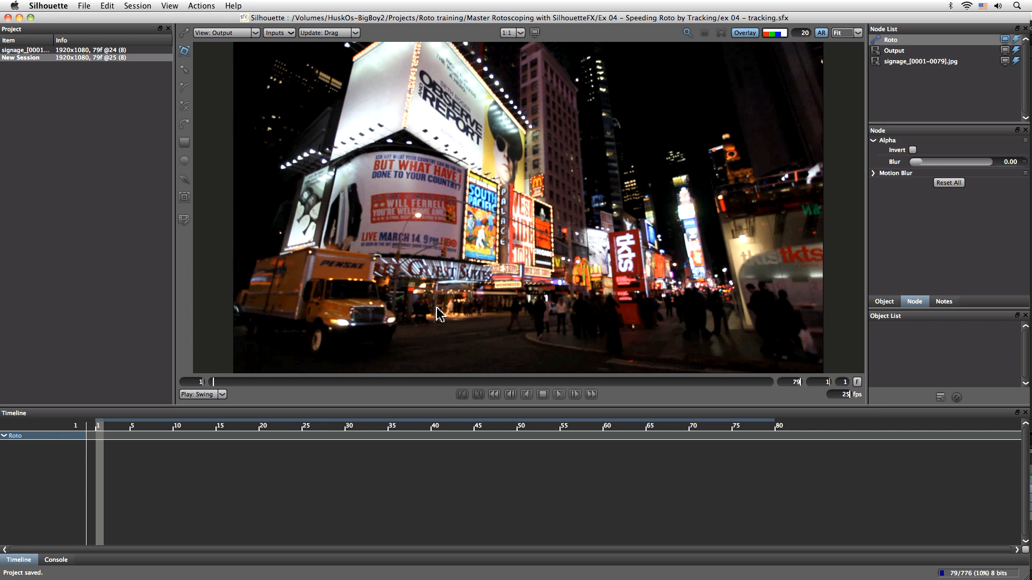
Play through the clip and set the current frame to 26
{"action": "left_click", "coordinate": [559, 394]}
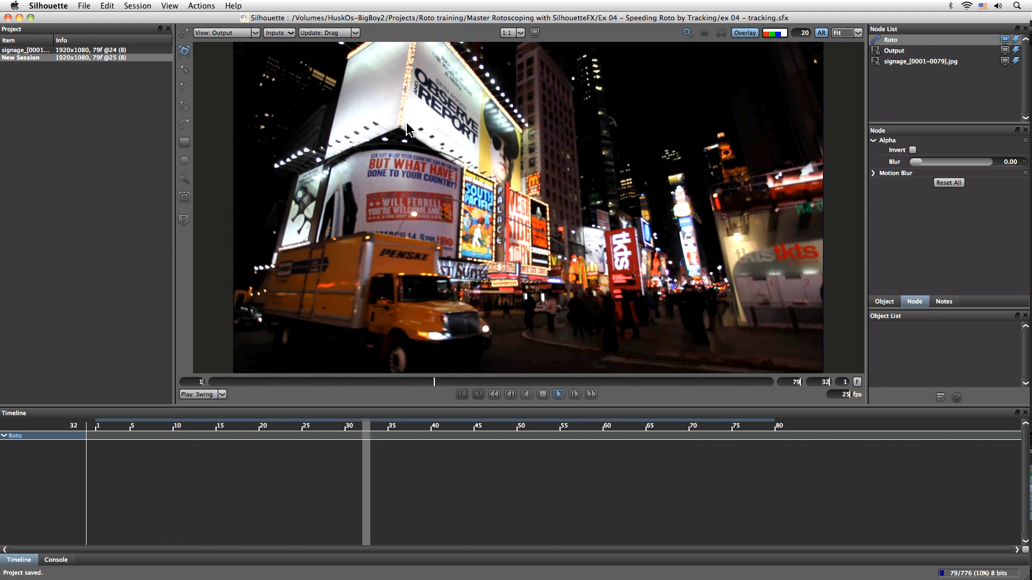
{"action": "left_click", "coordinate": [543, 396]}
{"action": "left_click", "coordinate": [297, 383]}
{"action": "mouse_move", "coordinate": [297, 385]}
{"action": "left_mouse_down"}
{"action": "mouse_move", "coordinate": [210, 385]}
{"action": "mouse_move", "coordinate": [382, 378]}
{"action": "mouse_move", "coordinate": [677, 391]}
{"action": "mouse_move", "coordinate": [577, 389]}
{"action": "mouse_move", "coordinate": [661, 403]}
{"action": "mouse_move", "coordinate": [534, 373]}
{"action": "mouse_move", "coordinate": [391, 385]}
{"action": "left_mouse_up"}
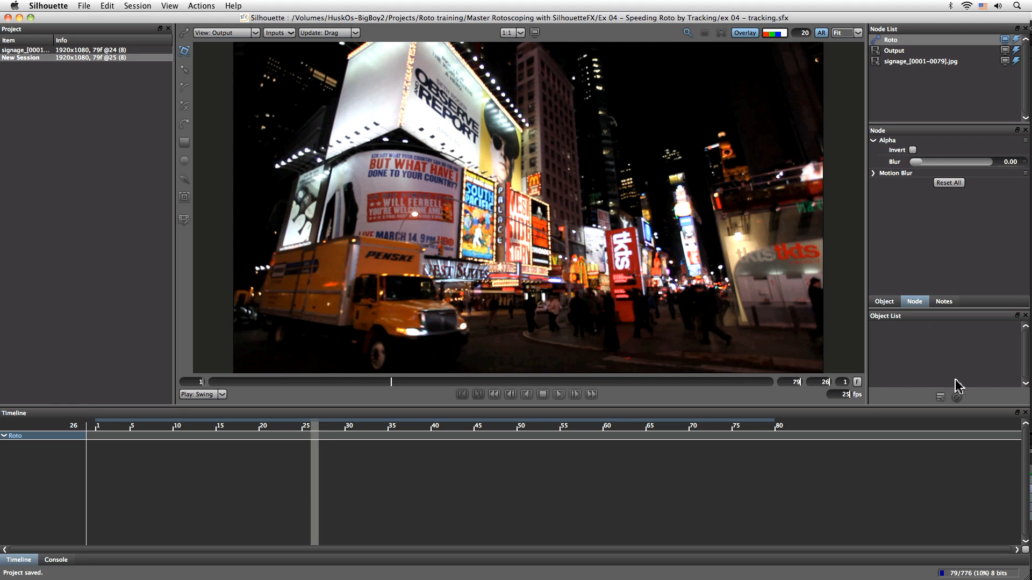
Add a new layer to the Roto node and rename it Observe sign
{"action": "left_click", "coordinate": [940, 397]}
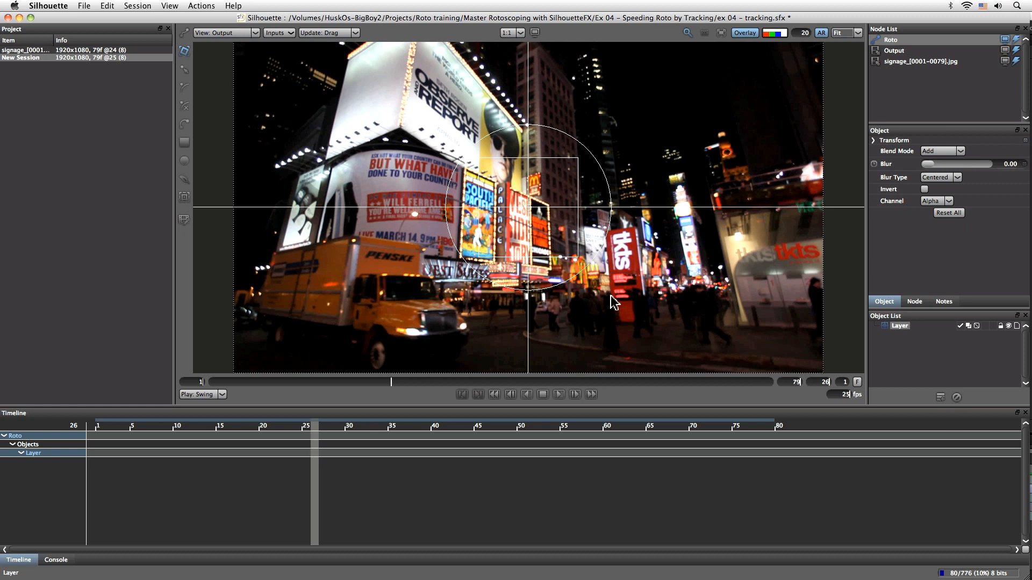
{"action": "double_click", "coordinate": [900, 326]}
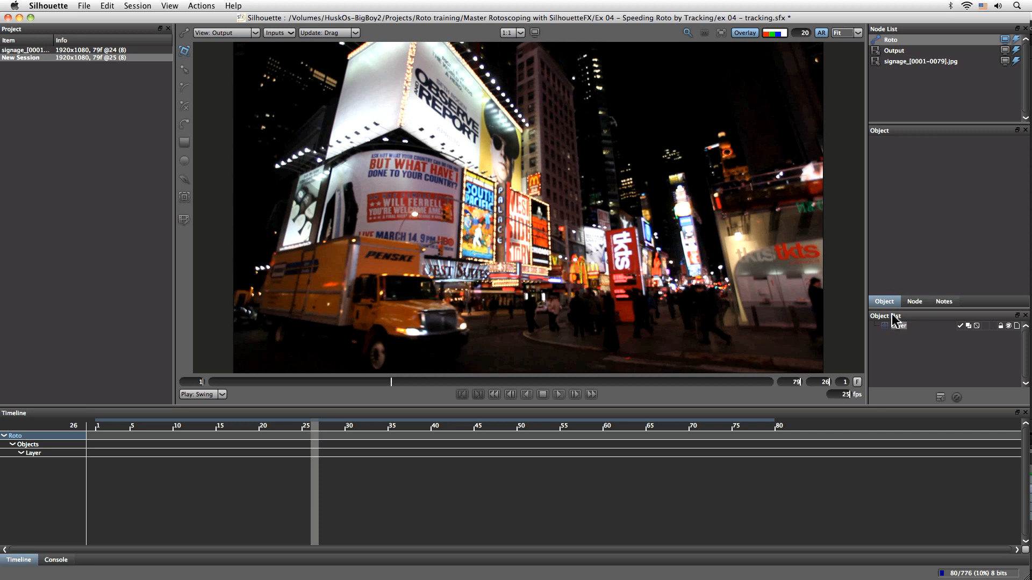
{"action": "type", "text": "Observe sign"}
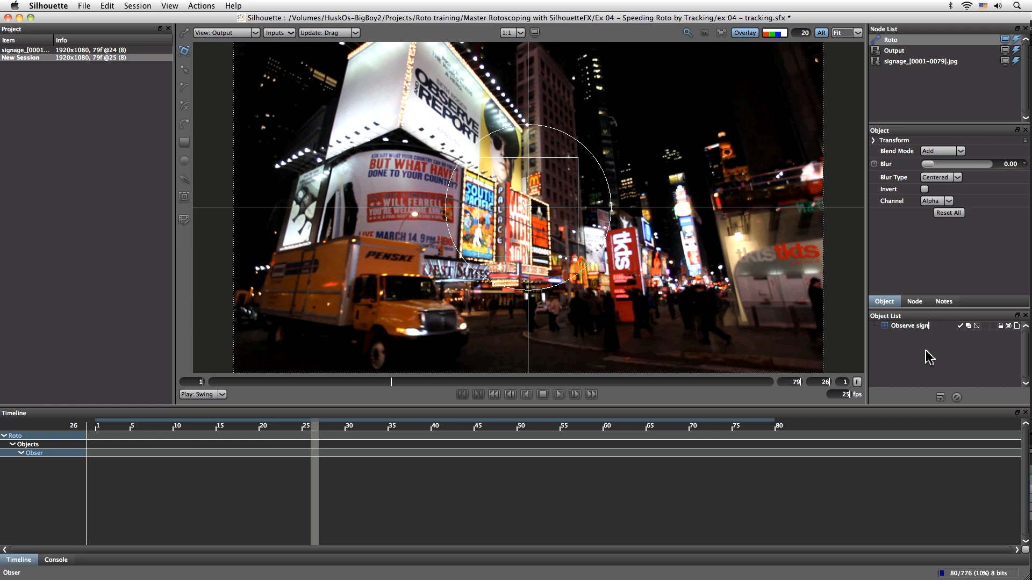
{"action": "key", "text": "Return"}
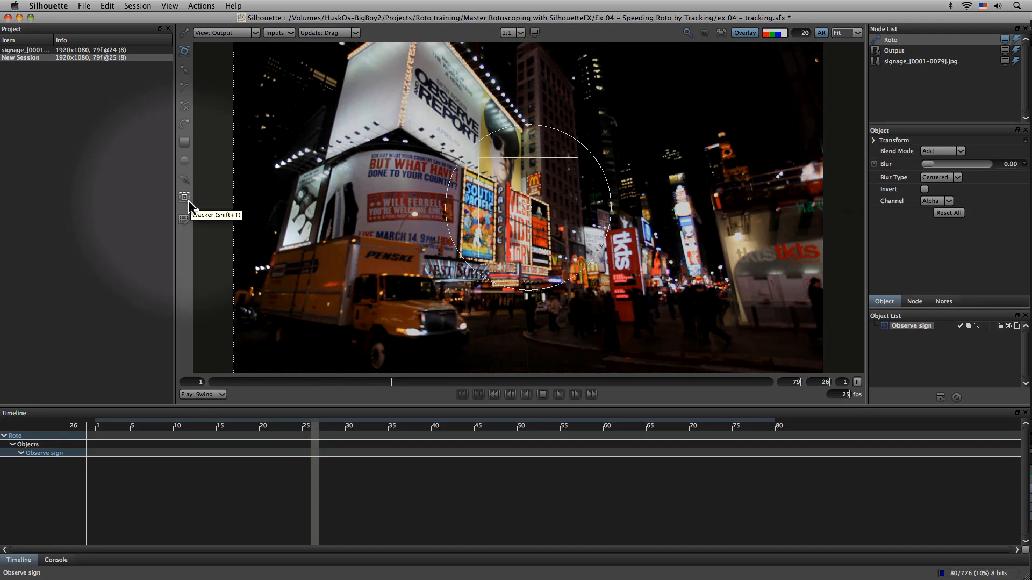
Switch to the Tracker tool and create a new point tracker
{"action": "left_click", "coordinate": [188, 201]}
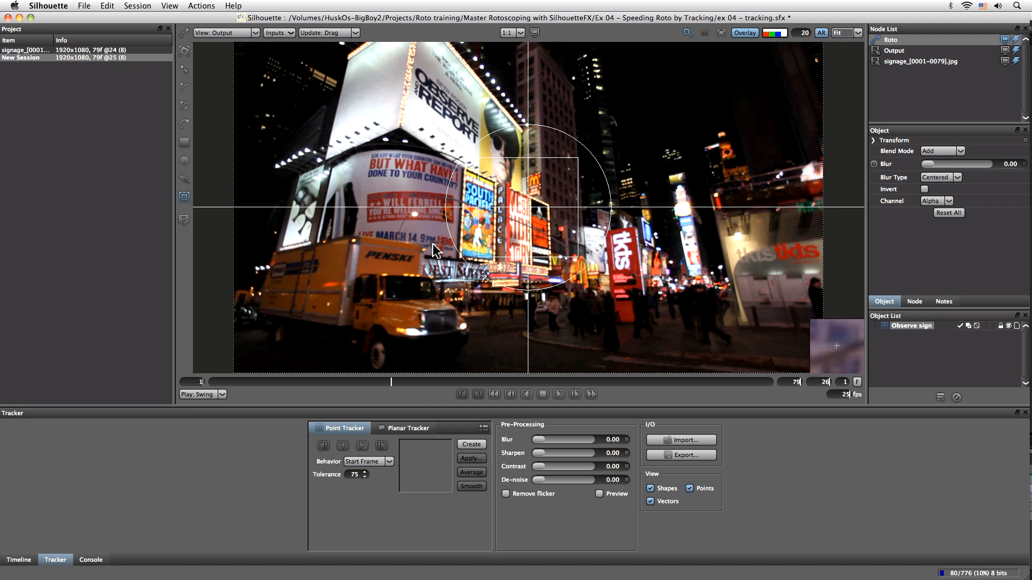
{"action": "left_click", "coordinate": [481, 447]}
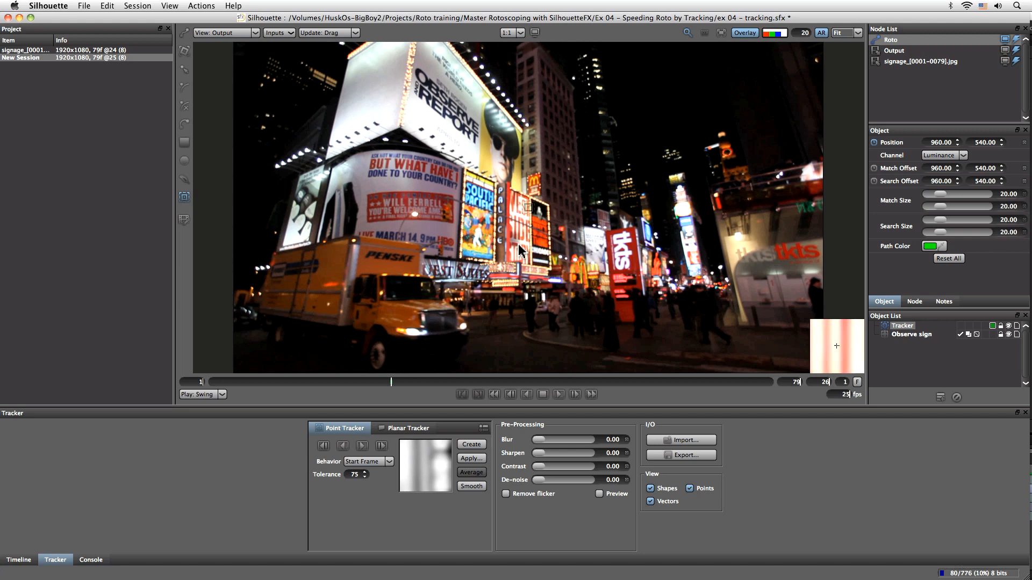
{"action": "left_click", "coordinate": [529, 209]}
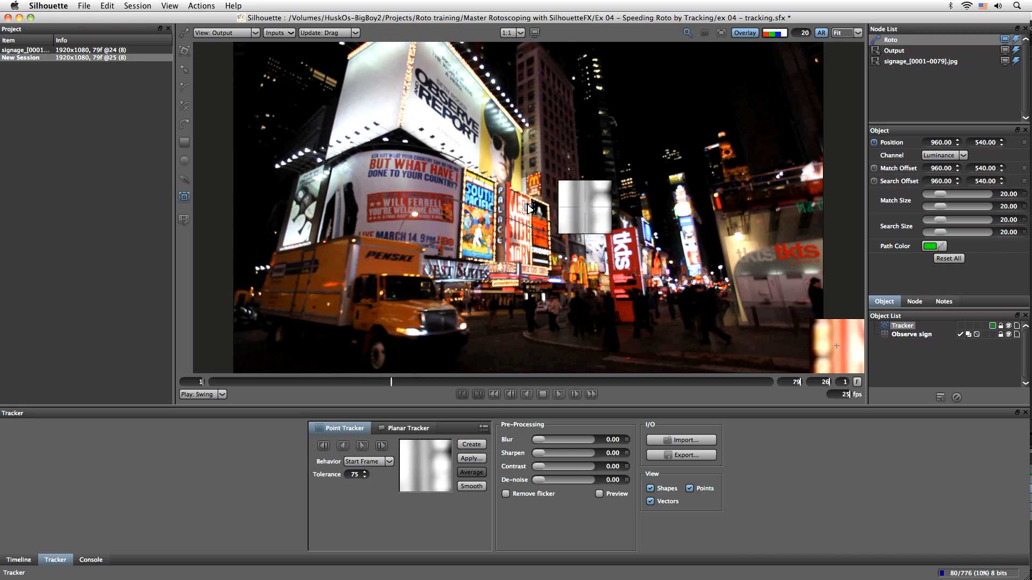
Open Preferences and browse the categories down to Shape
{"action": "left_click", "coordinate": [48, 6]}
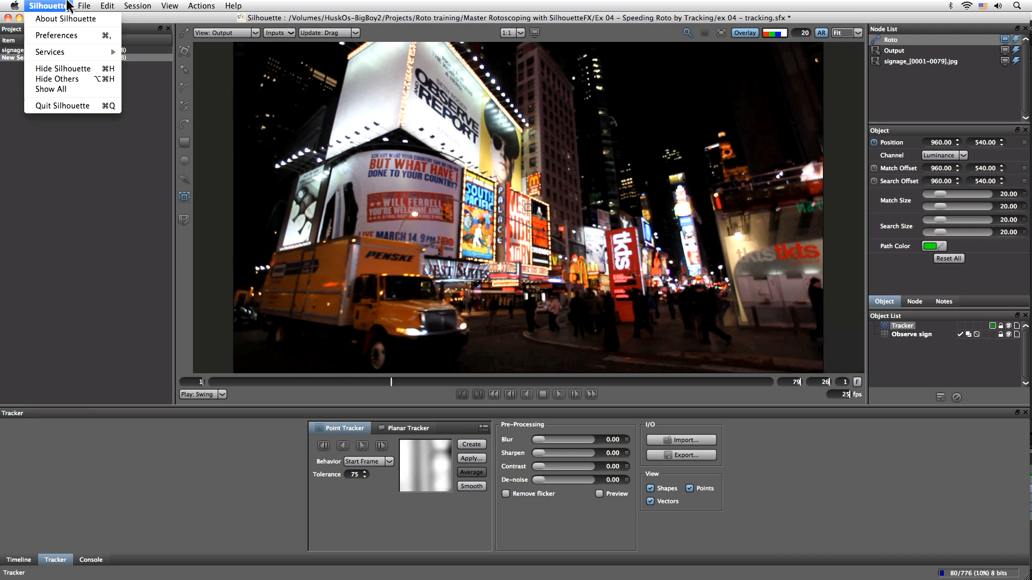
{"action": "left_click", "coordinate": [70, 35]}
{"action": "left_click_drag", "start_coordinate": [505, 168], "coordinate": [783, 184]}
{"action": "left_click", "coordinate": [623, 218]}
{"action": "left_click", "coordinate": [617, 226]}
{"action": "left_click", "coordinate": [613, 233]}
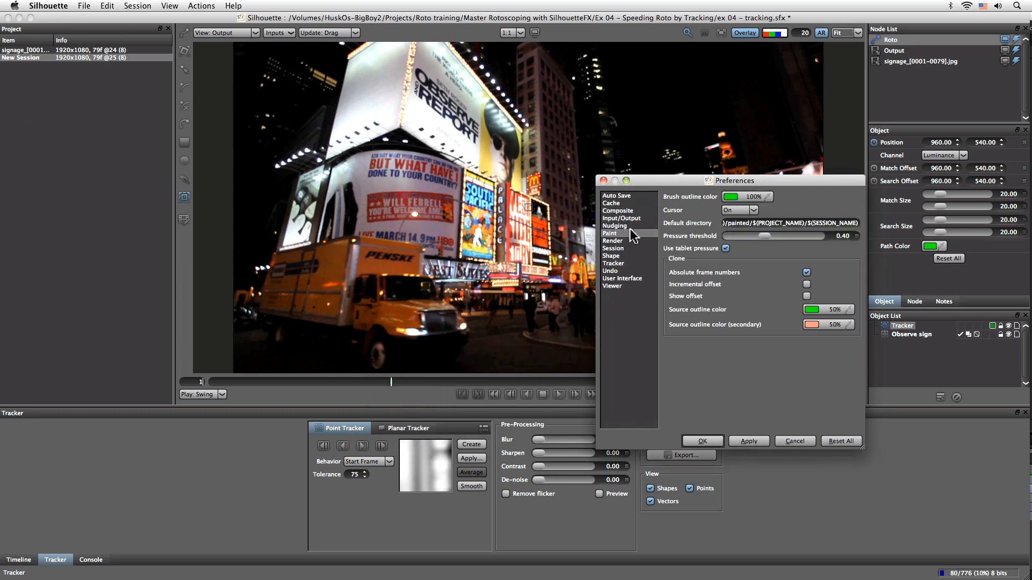
{"action": "left_click", "coordinate": [618, 241]}
{"action": "left_click", "coordinate": [615, 248]}
{"action": "left_click", "coordinate": [613, 256]}
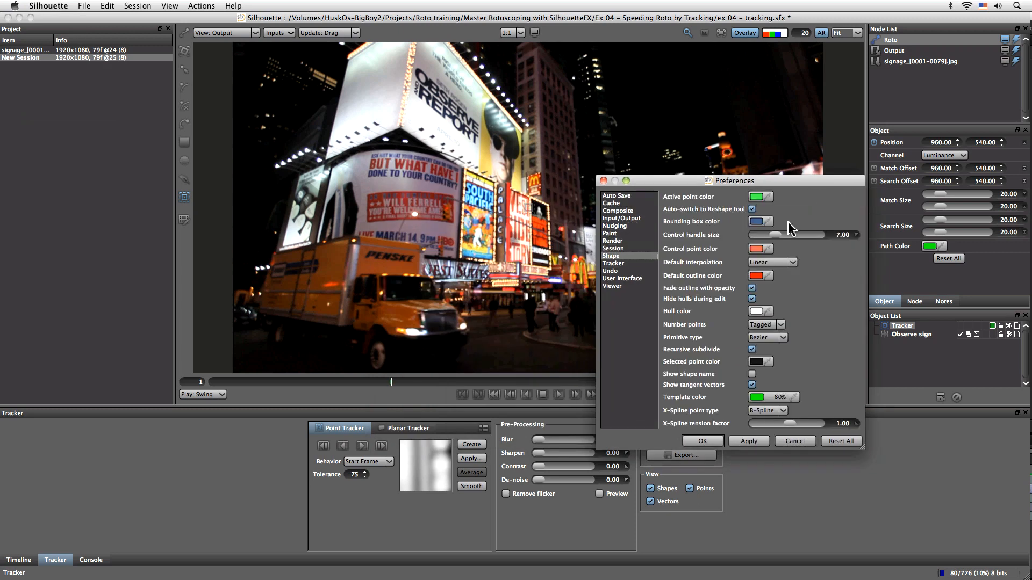
Change the Shape bounding box color to a new swatch color, apply, and close Preferences
{"action": "left_click", "coordinate": [757, 222]}
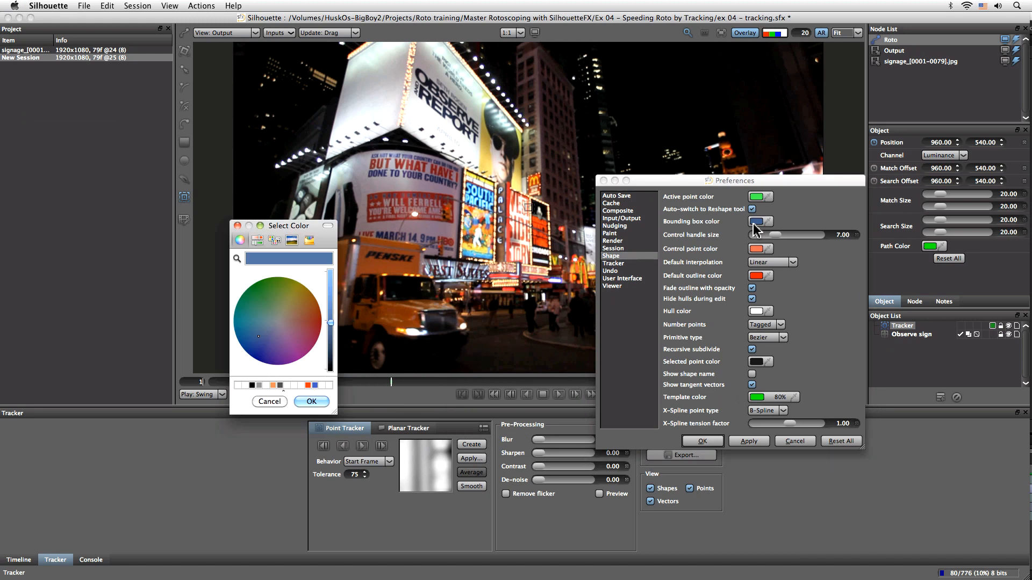
{"action": "left_click", "coordinate": [330, 279]}
{"action": "left_click", "coordinate": [301, 386]}
{"action": "left_click", "coordinate": [316, 403]}
{"action": "left_click", "coordinate": [755, 442]}
{"action": "left_click", "coordinate": [702, 440]}
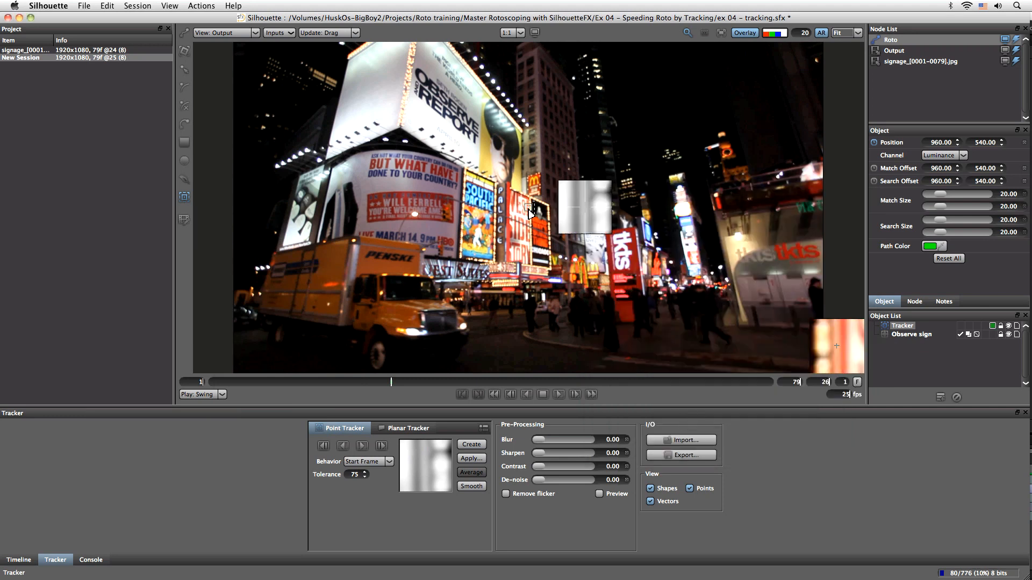
Place the tracker over the South Pacific poster and enlarge its match area to about 58 by 51
{"action": "left_click", "coordinate": [400, 126]}
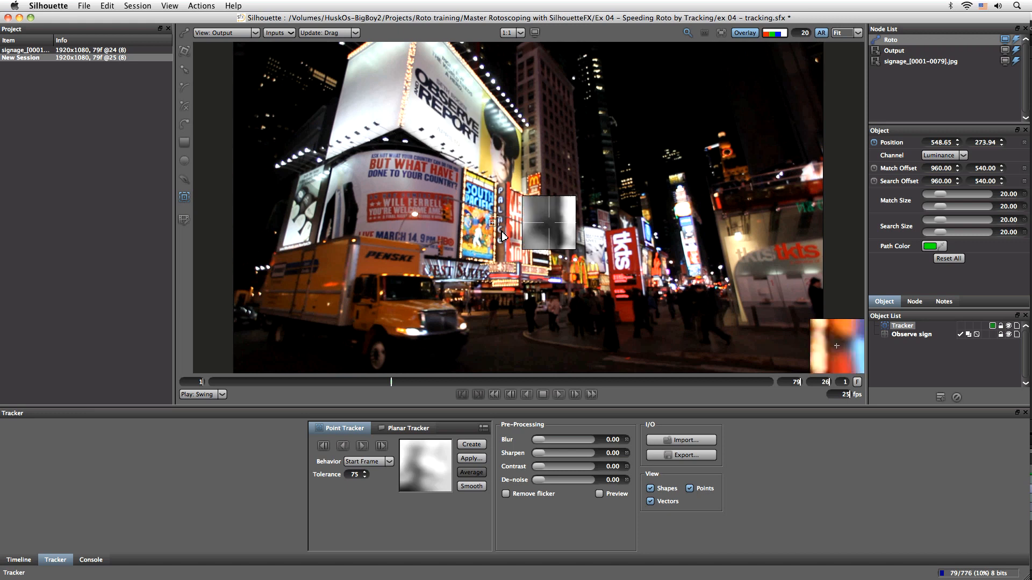
{"action": "left_click", "coordinate": [486, 222]}
{"action": "scroll", "coordinate": [502, 234], "scroll_direction": "up", "scroll_amount": 4}
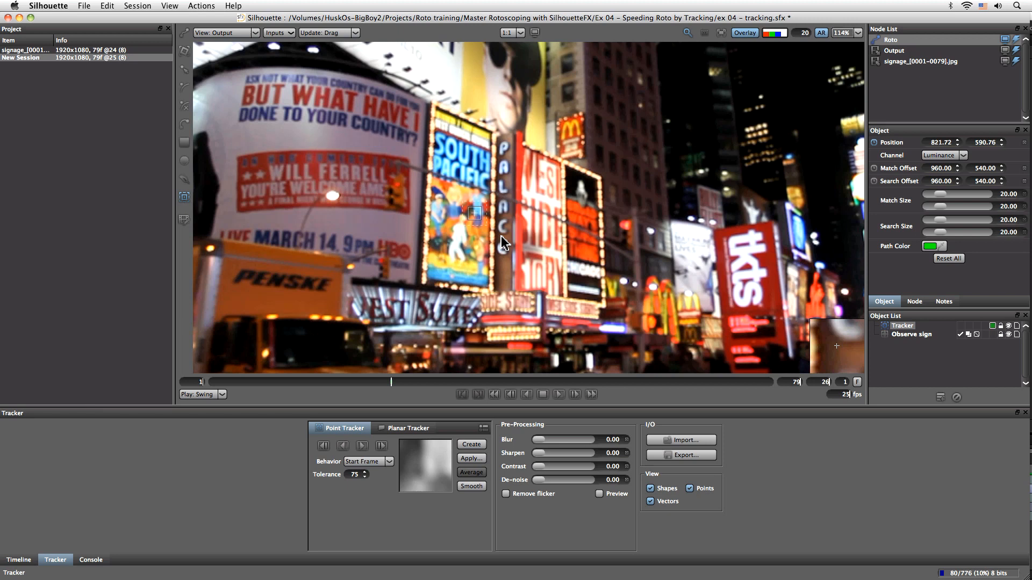
{"action": "left_click_drag", "start_coordinate": [438, 237], "coordinate": [533, 307]}
{"action": "left_click_drag", "start_coordinate": [549, 262], "coordinate": [572, 280]}
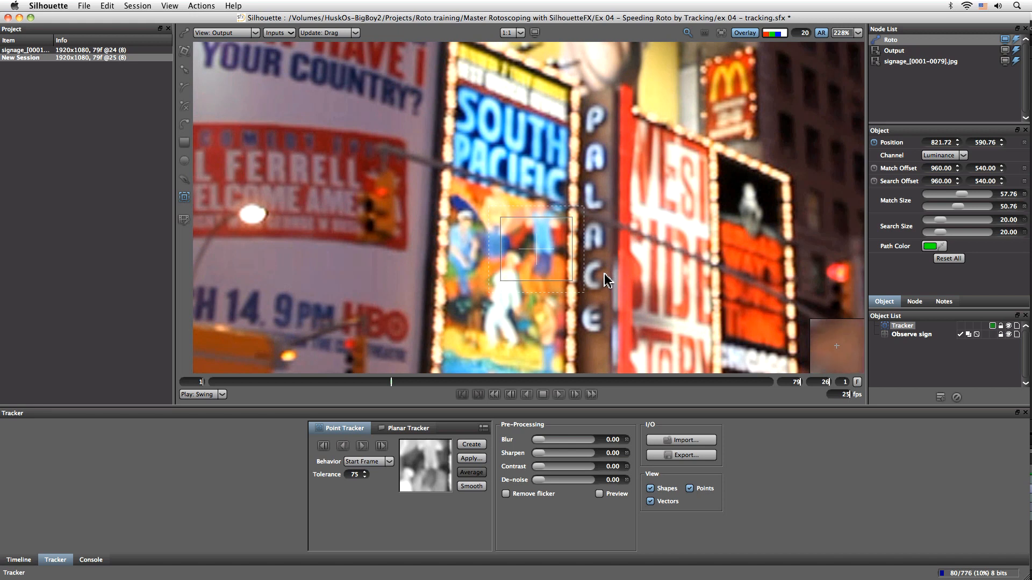
Nudge the tracker's position and widen its search area to about 100 by 85
{"action": "left_click", "coordinate": [536, 248]}
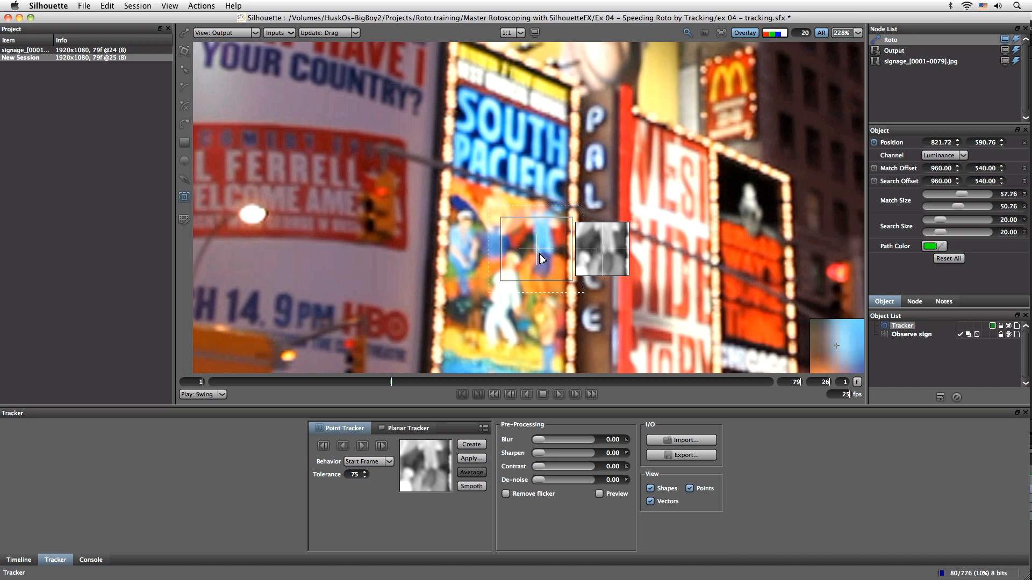
{"action": "left_click_drag", "start_coordinate": [540, 254], "coordinate": [535, 236]}
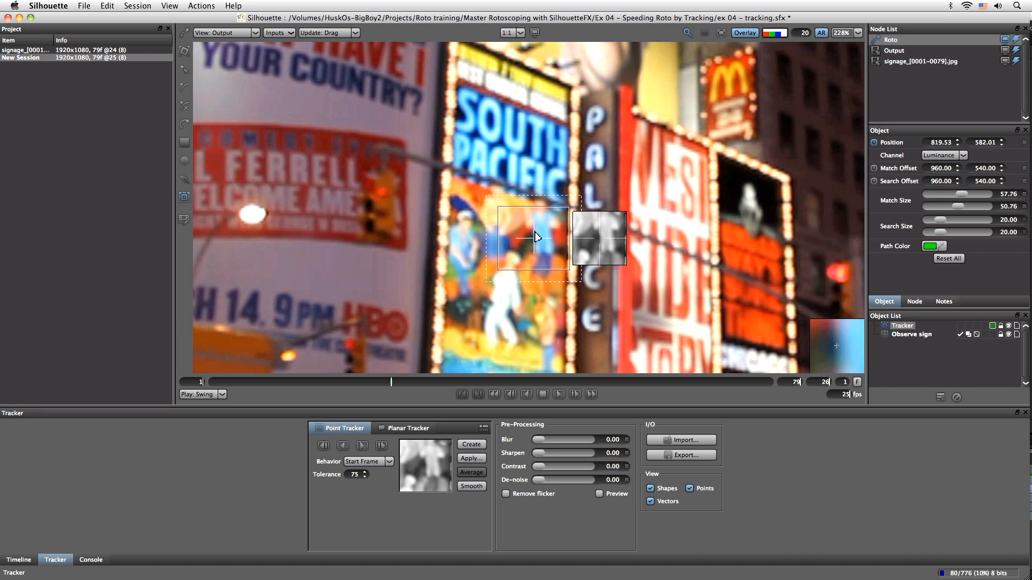
{"action": "left_click_drag", "start_coordinate": [546, 215], "coordinate": [542, 216]}
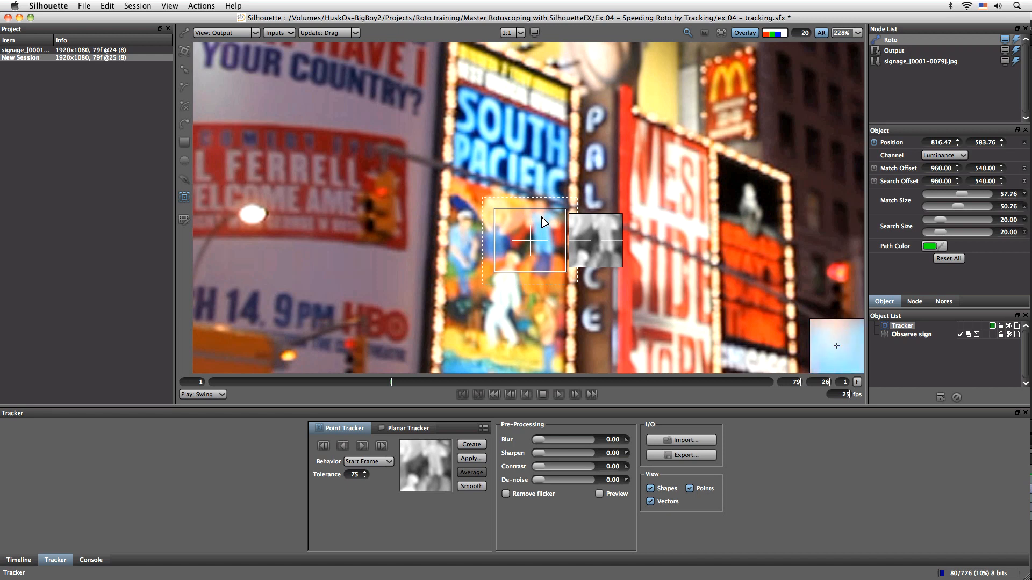
{"action": "left_click_drag", "start_coordinate": [488, 211], "coordinate": [410, 159]}
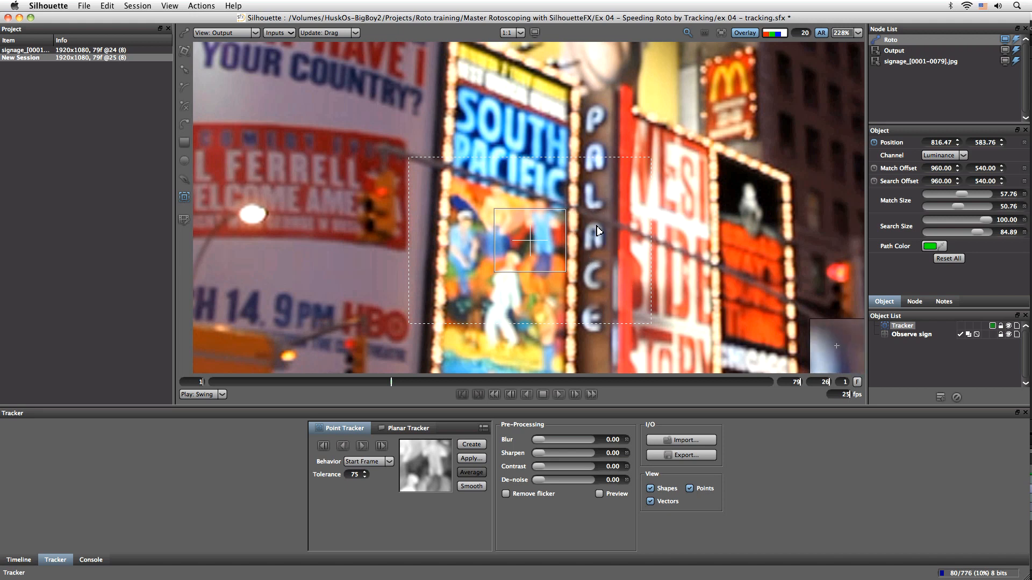
Move the tracker up onto the Observe Report billboard
{"action": "left_click", "coordinate": [555, 250]}
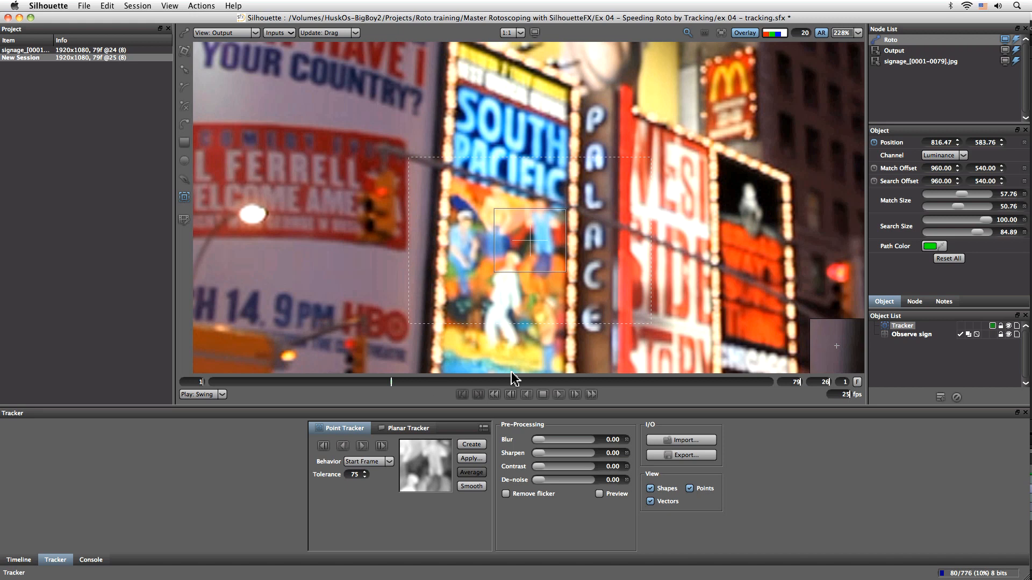
{"action": "left_click_drag", "start_coordinate": [522, 249], "coordinate": [351, 202]}
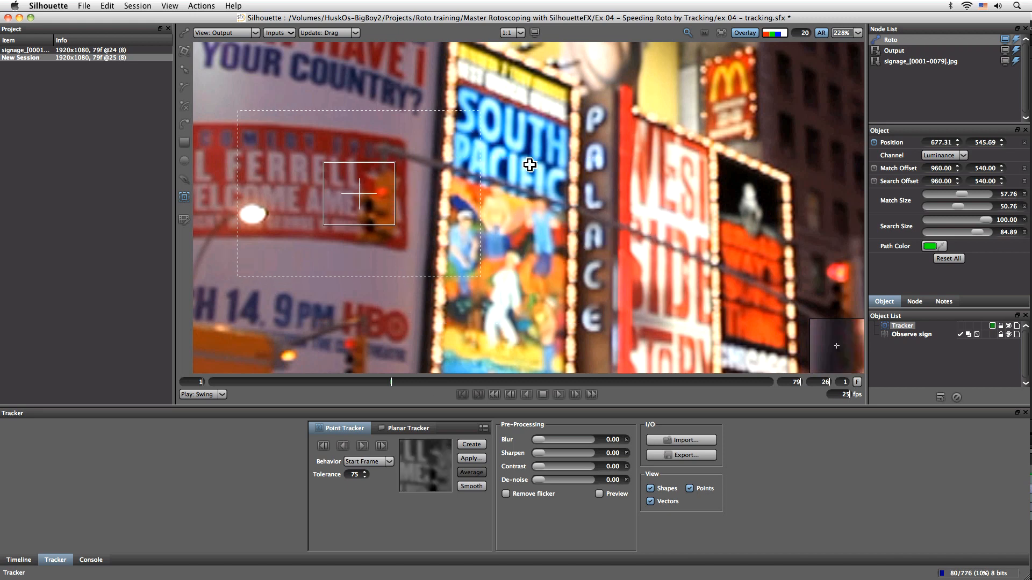
{"action": "left_click_drag", "start_coordinate": [529, 164], "coordinate": [654, 311]}
{"action": "left_click_drag", "start_coordinate": [564, 120], "coordinate": [584, 250]}
{"action": "left_click_drag", "start_coordinate": [542, 187], "coordinate": [527, 297]}
{"action": "left_click_drag", "start_coordinate": [504, 264], "coordinate": [447, 98]}
{"action": "left_click_drag", "start_coordinate": [468, 261], "coordinate": [462, 189]}
{"action": "left_click_drag", "start_coordinate": [436, 329], "coordinate": [402, 54]}
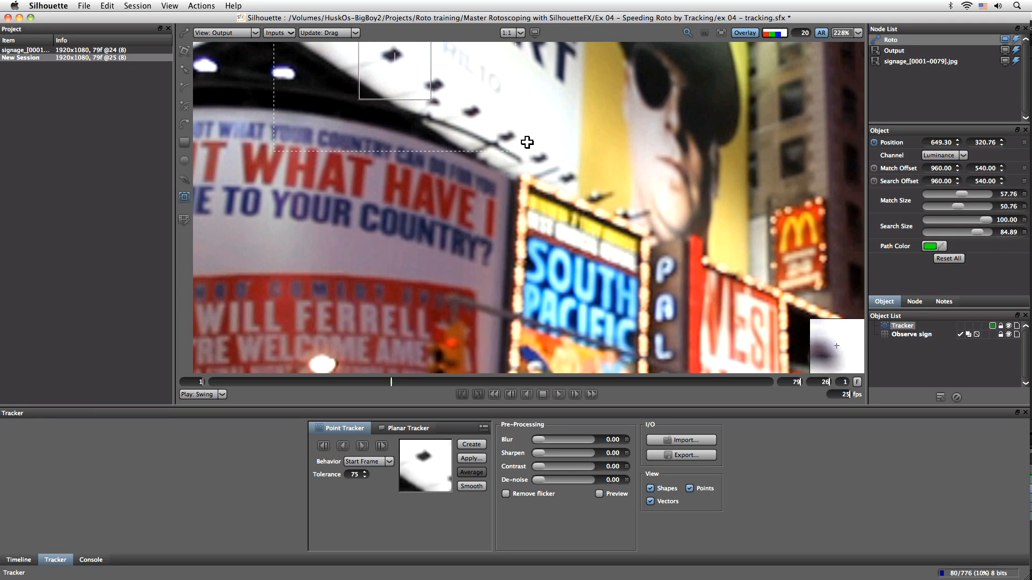
Try different match box offsets and sizes over the Observe Report lettering
{"action": "left_click_drag", "start_coordinate": [528, 143], "coordinate": [563, 366]}
{"action": "left_click_drag", "start_coordinate": [589, 226], "coordinate": [578, 316]}
{"action": "left_click_drag", "start_coordinate": [419, 368], "coordinate": [429, 257]}
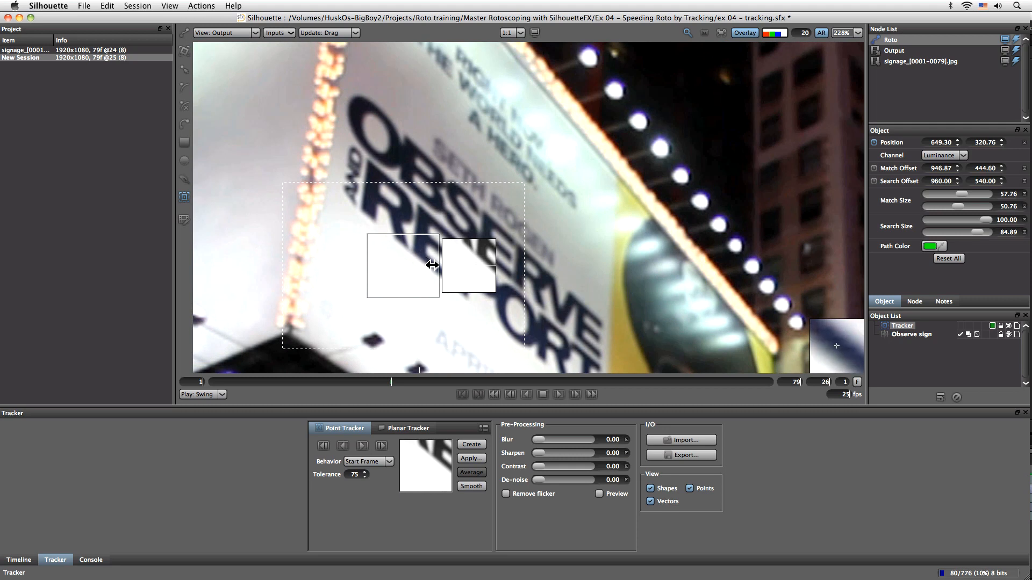
{"action": "key", "text": "o"}
{"action": "left_click_drag", "start_coordinate": [433, 287], "coordinate": [425, 280]}
{"action": "left_click_drag", "start_coordinate": [430, 285], "coordinate": [437, 291]}
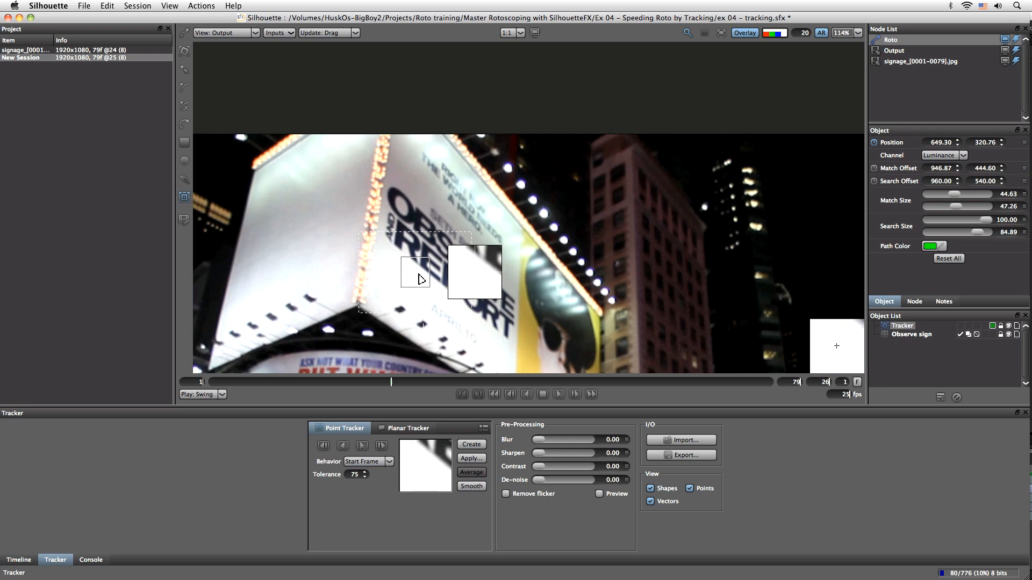
{"action": "left_click_drag", "start_coordinate": [419, 275], "coordinate": [422, 258]}
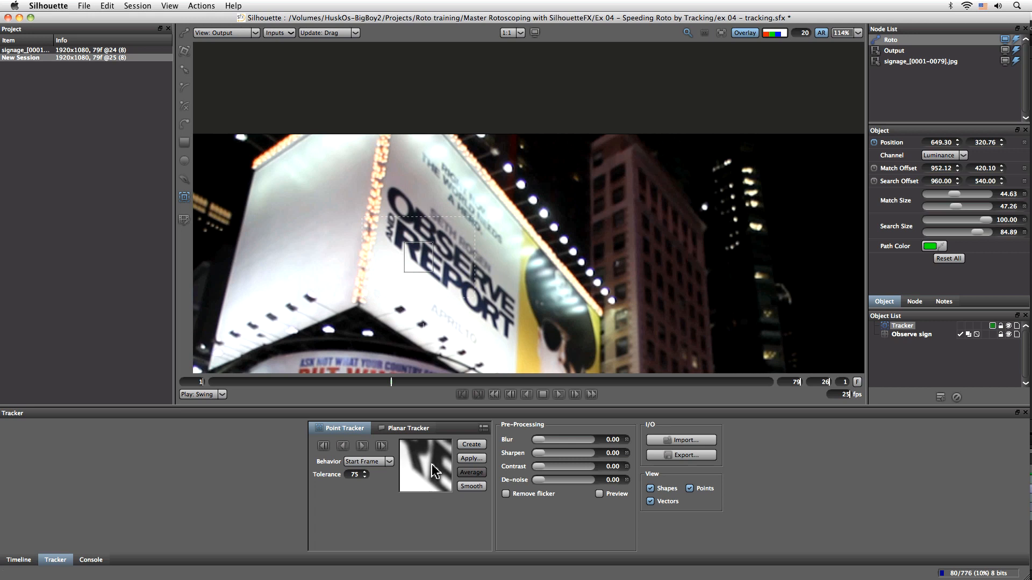
{"action": "left_click_drag", "start_coordinate": [425, 260], "coordinate": [487, 310]}
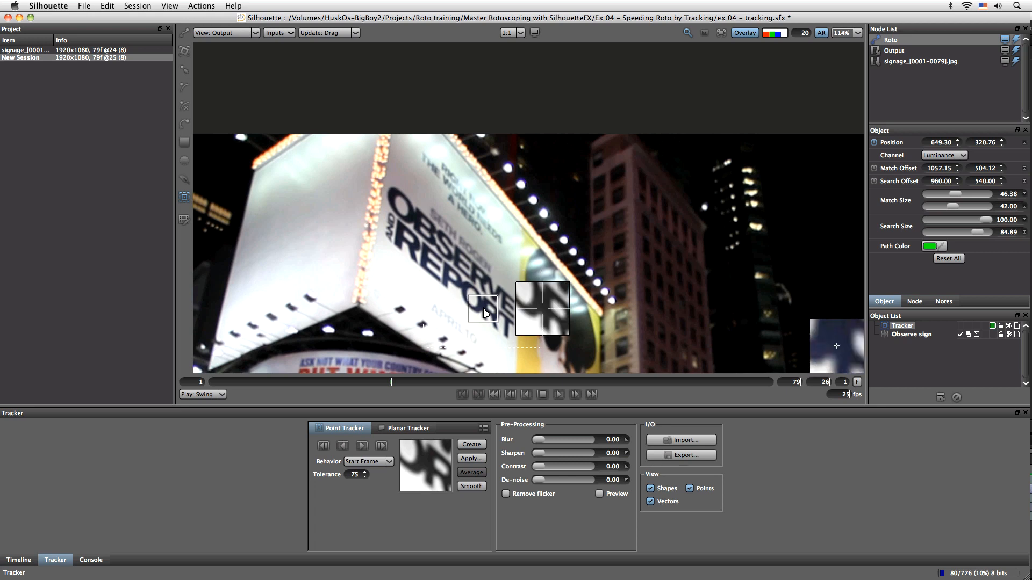
{"action": "left_click_drag", "start_coordinate": [488, 315], "coordinate": [368, 258]}
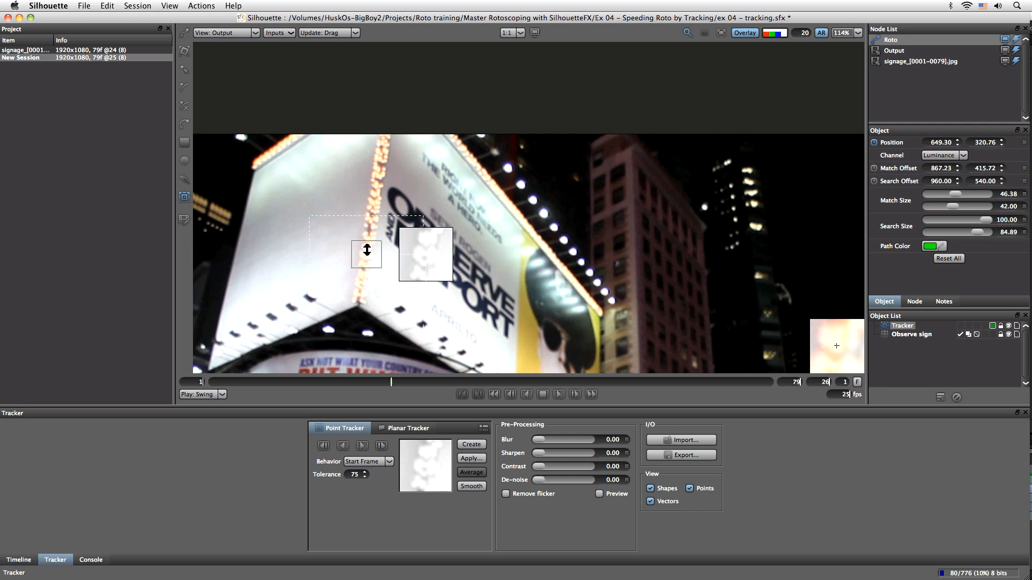
Set the match box over the Observe lettering at about 36 by 44 and shrink the search area to about 33 by 26
{"action": "mouse_move", "coordinate": [392, 380]}
{"action": "left_mouse_down"}
{"action": "mouse_move", "coordinate": [429, 383]}
{"action": "mouse_move", "coordinate": [392, 383]}
{"action": "left_mouse_up"}
{"action": "mouse_move", "coordinate": [368, 267]}
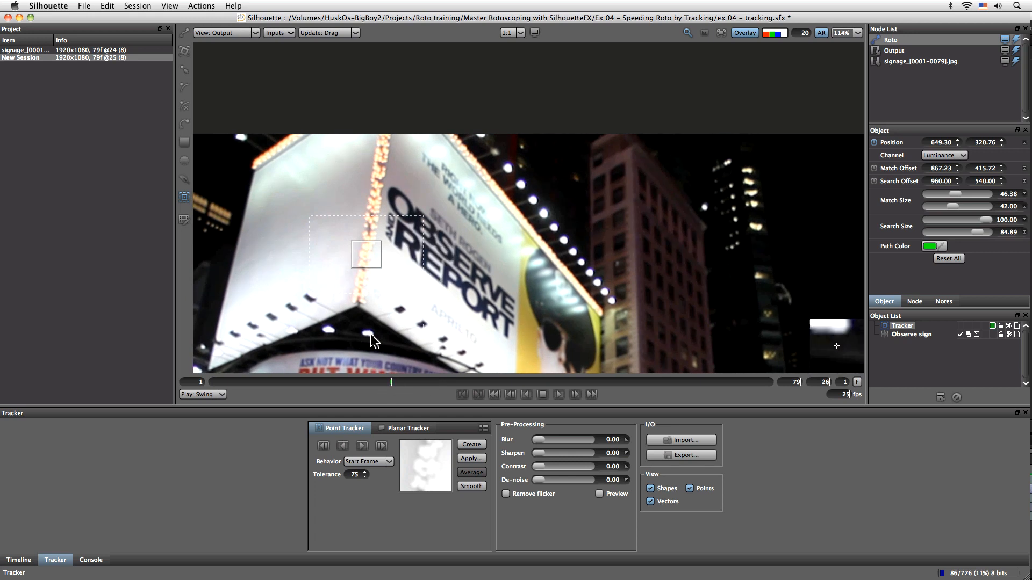
{"action": "left_click_drag", "start_coordinate": [351, 267], "coordinate": [422, 259]}
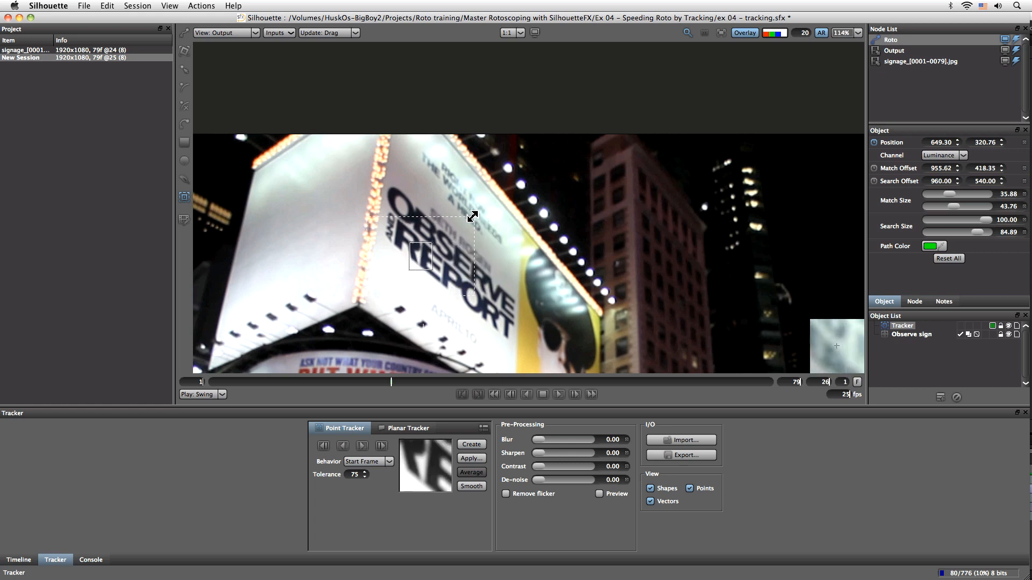
{"action": "left_click_drag", "start_coordinate": [455, 226], "coordinate": [441, 235]}
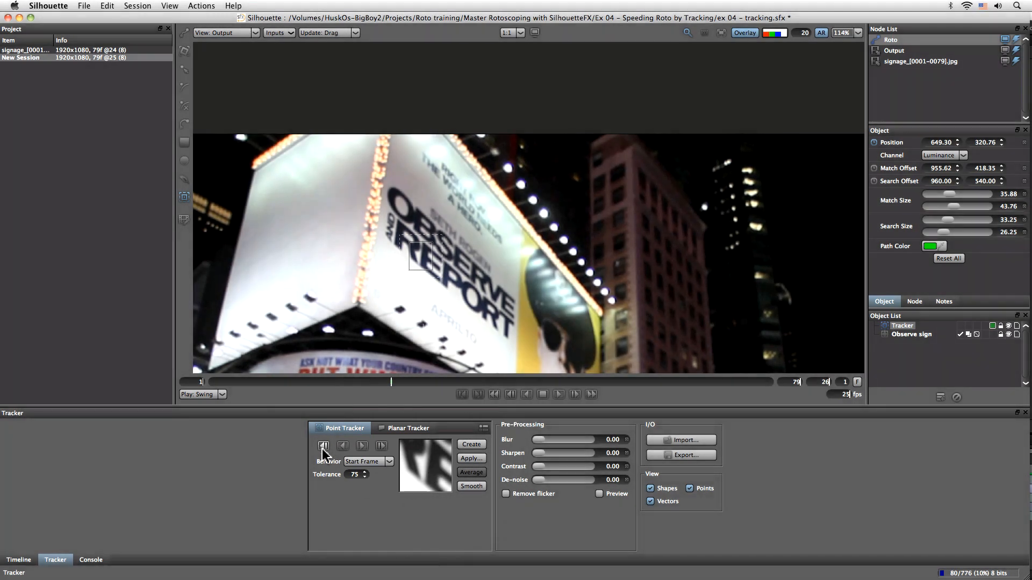
Track the point one frame backward and one frame forward from frame 26, returning to frame 26
{"action": "left_click", "coordinate": [324, 448]}
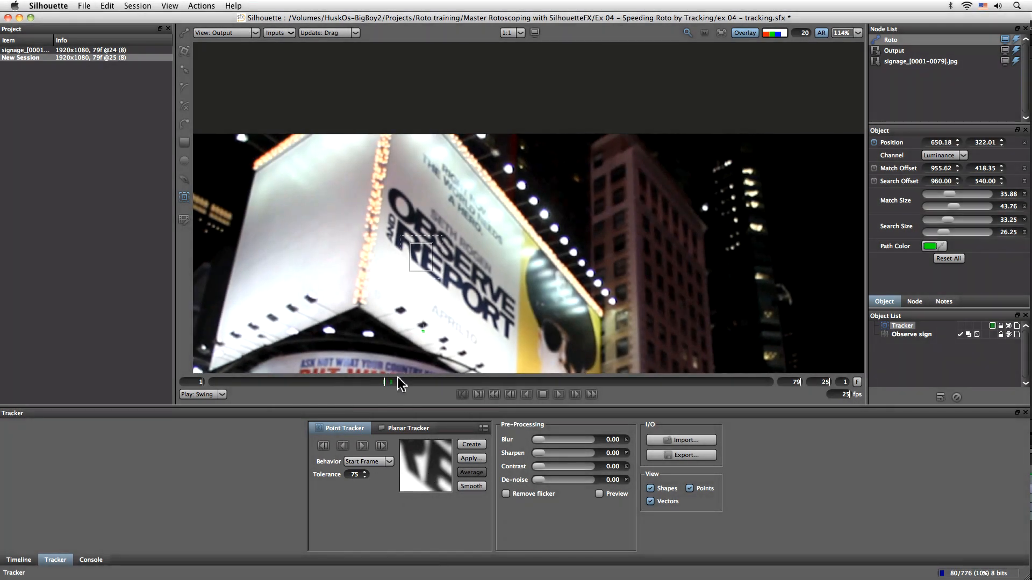
{"action": "left_click", "coordinate": [390, 384]}
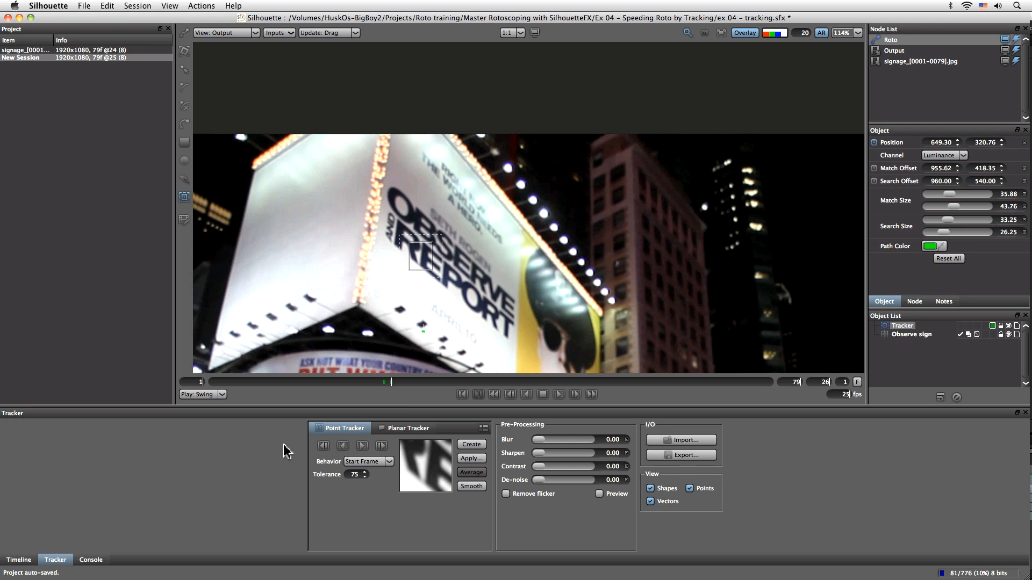
{"action": "left_click", "coordinate": [362, 447]}
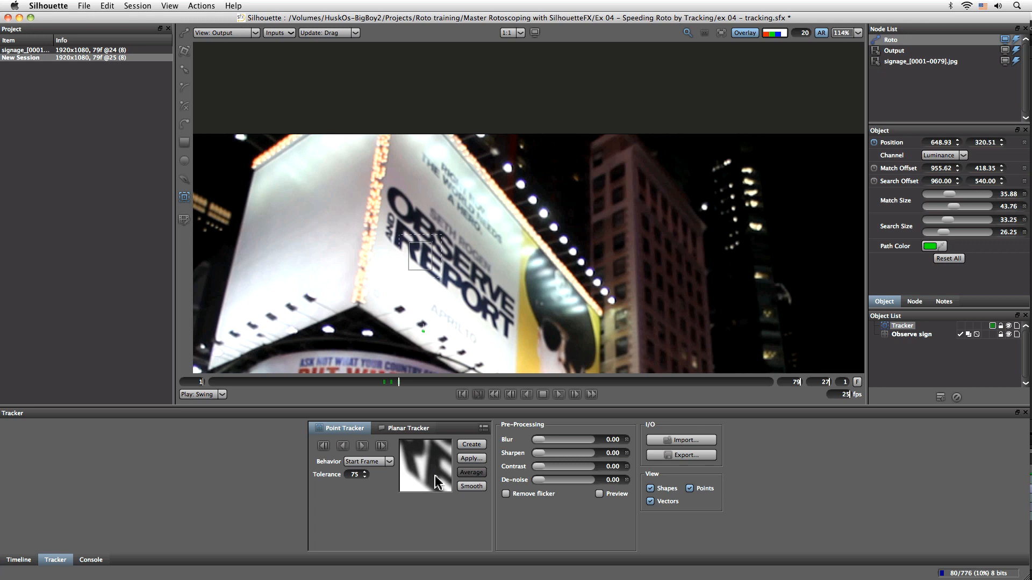
{"action": "left_click_drag", "start_coordinate": [398, 382], "coordinate": [395, 383]}
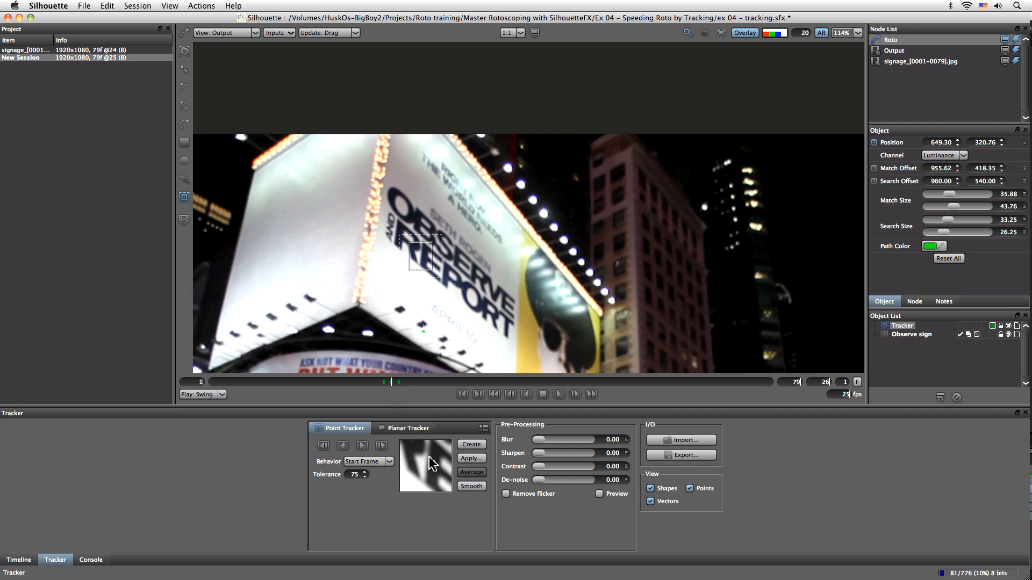
Set the tracker behavior to Start Frame and adjust the tracker over the Report lettering
{"action": "left_click", "coordinate": [387, 464]}
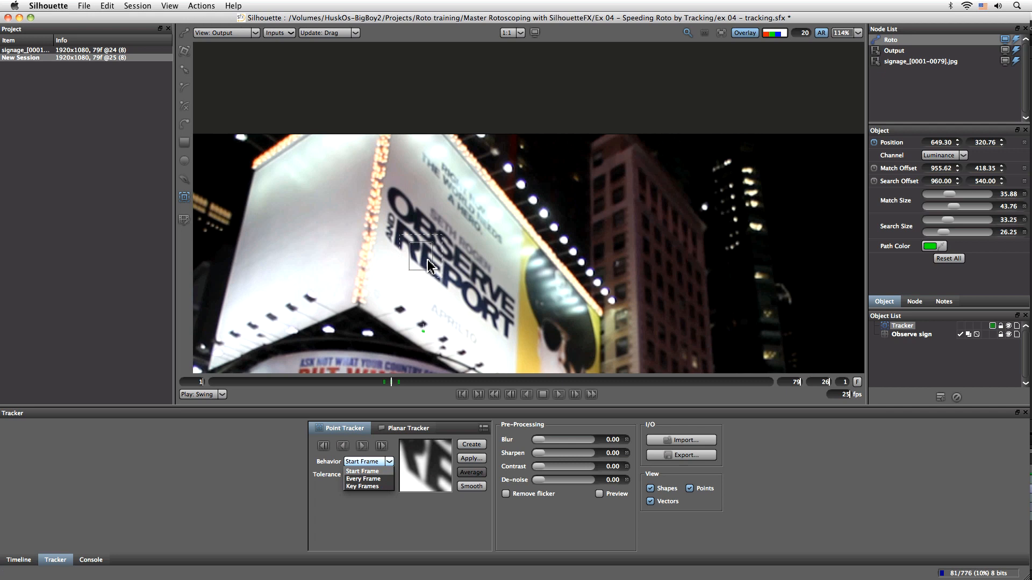
{"action": "left_click", "coordinate": [383, 471]}
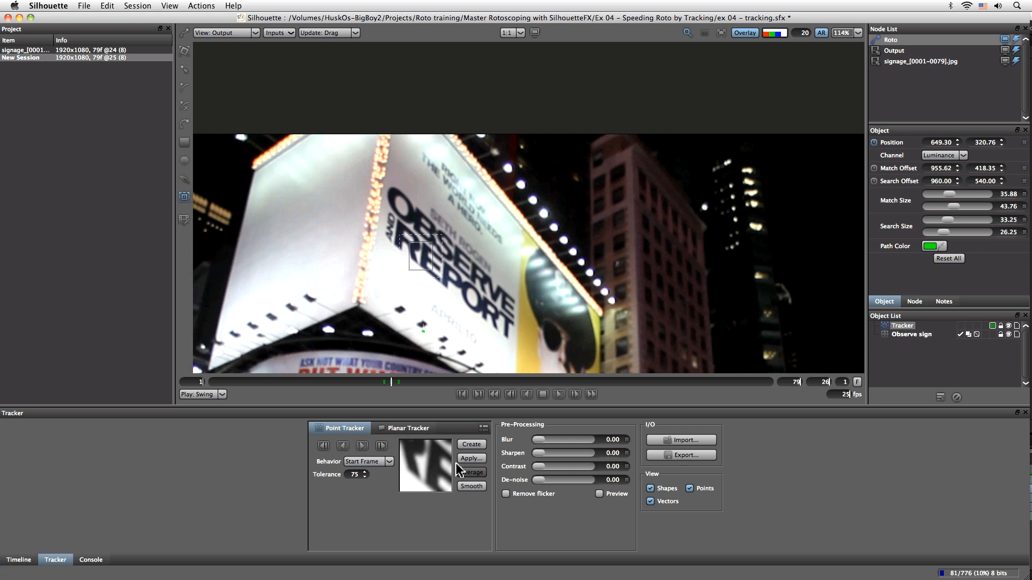
{"action": "left_click_drag", "start_coordinate": [416, 461], "coordinate": [433, 478]}
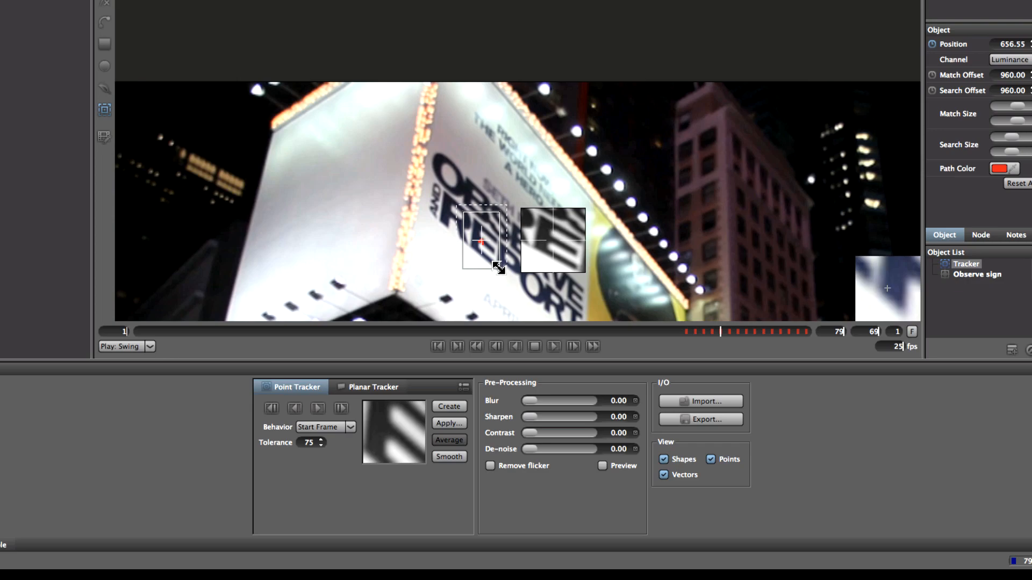
{"action": "mouse_move", "coordinate": [499, 267]}
{"action": "left_mouse_down"}
{"action": "mouse_move", "coordinate": [509, 276]}
{"action": "mouse_move", "coordinate": [498, 263]}
{"action": "left_mouse_up"}
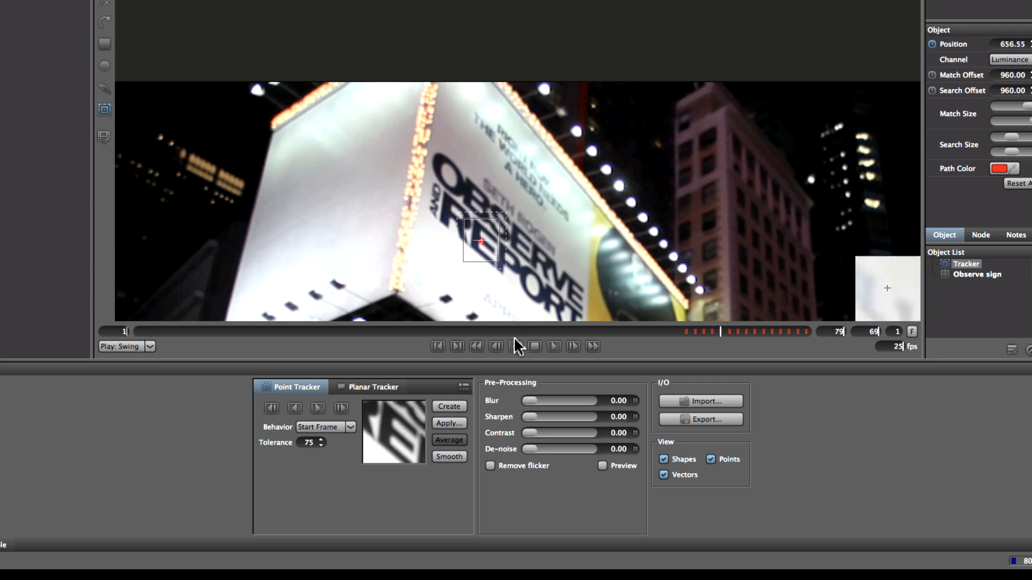
Track the point forward to the last frame, then backward
{"action": "left_click", "coordinate": [318, 408]}
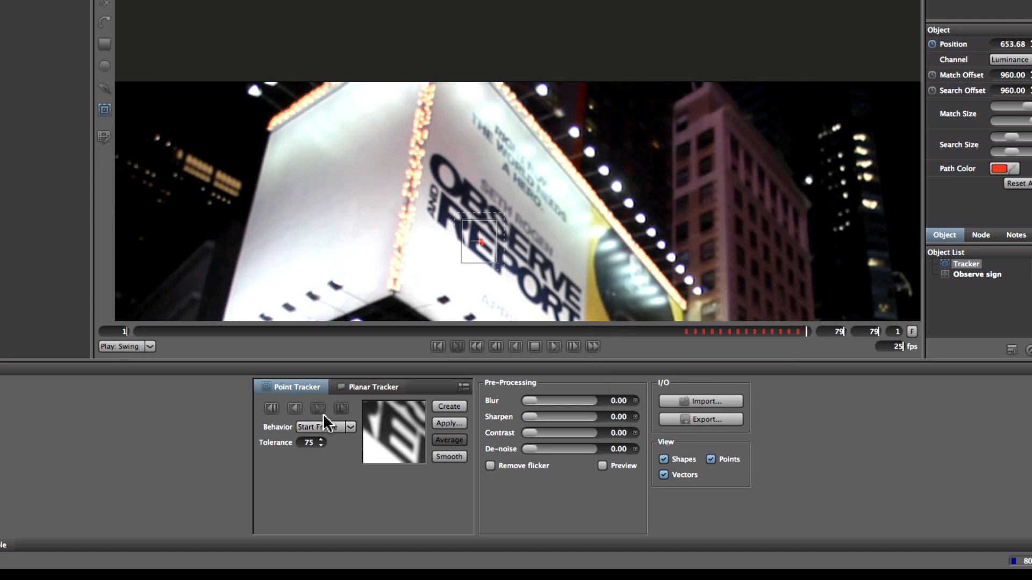
{"action": "left_click", "coordinate": [294, 408]}
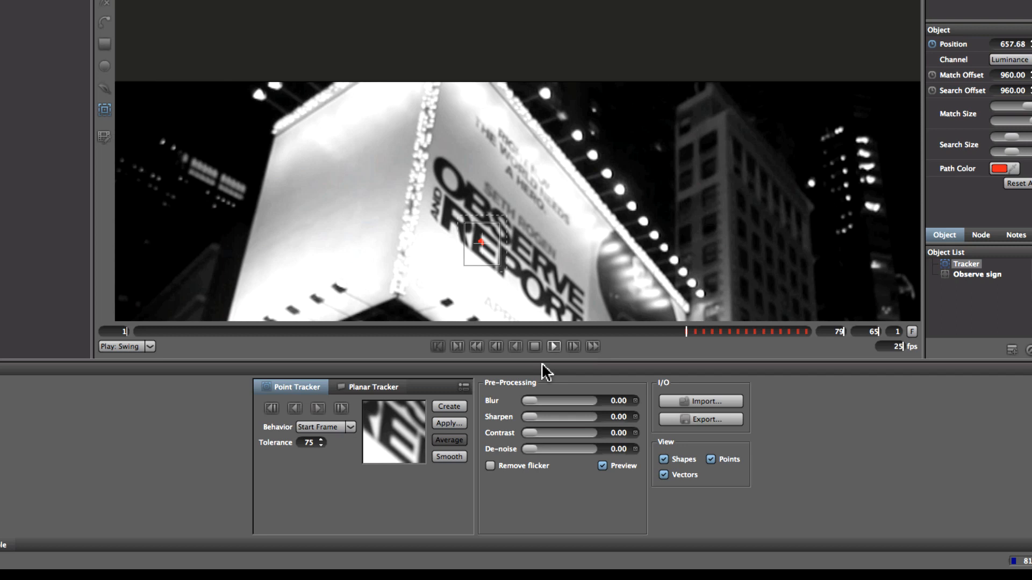
Raise the pre-processing Contrast to 29.79 and Blur to 3.40 with preview on
{"action": "mouse_move", "coordinate": [530, 434]}
{"action": "left_mouse_down"}
{"action": "mouse_move", "coordinate": [558, 436]}
{"action": "mouse_move", "coordinate": [547, 435]}
{"action": "left_mouse_up"}
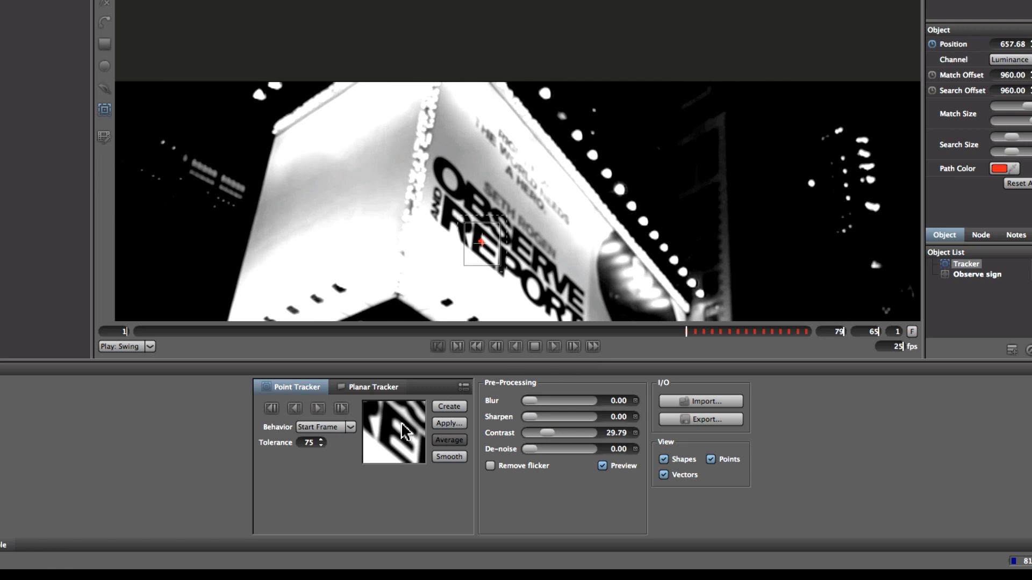
{"action": "left_click_drag", "start_coordinate": [529, 407], "coordinate": [540, 404]}
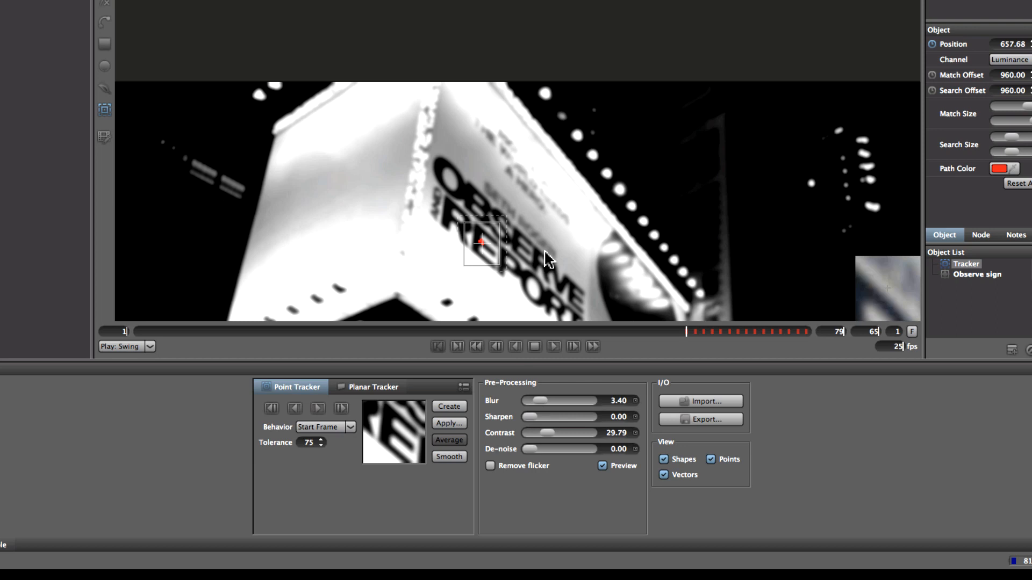
Retrack the point forward to the end, then backward from frame 65 to the first frame
{"action": "left_click", "coordinate": [317, 407]}
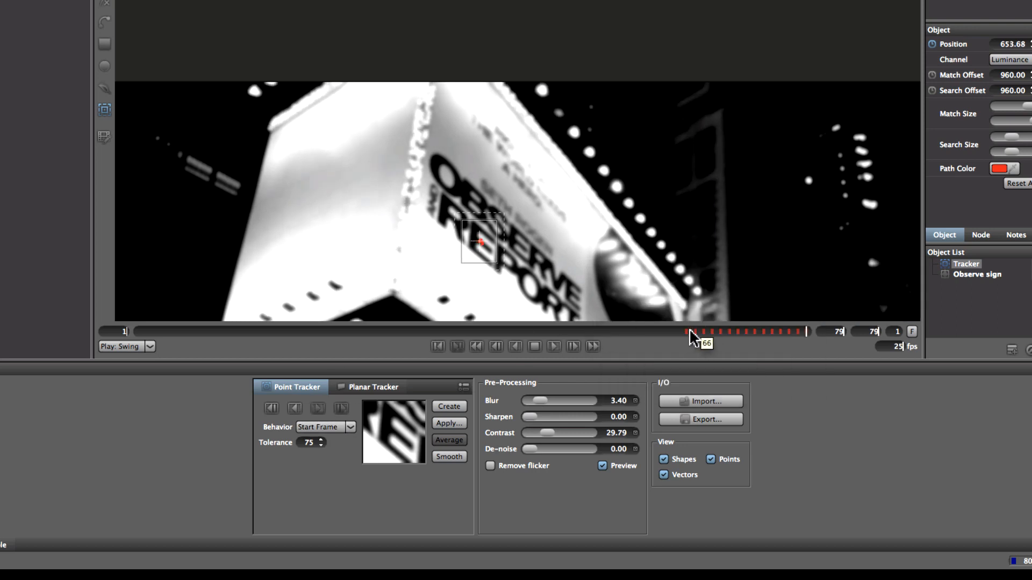
{"action": "left_click", "coordinate": [686, 332]}
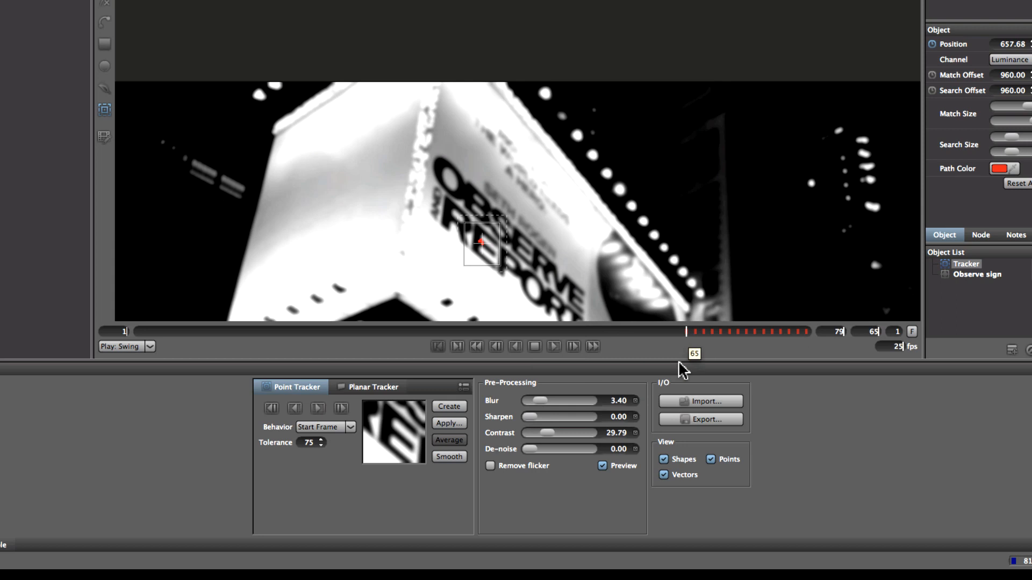
{"action": "left_click", "coordinate": [294, 409]}
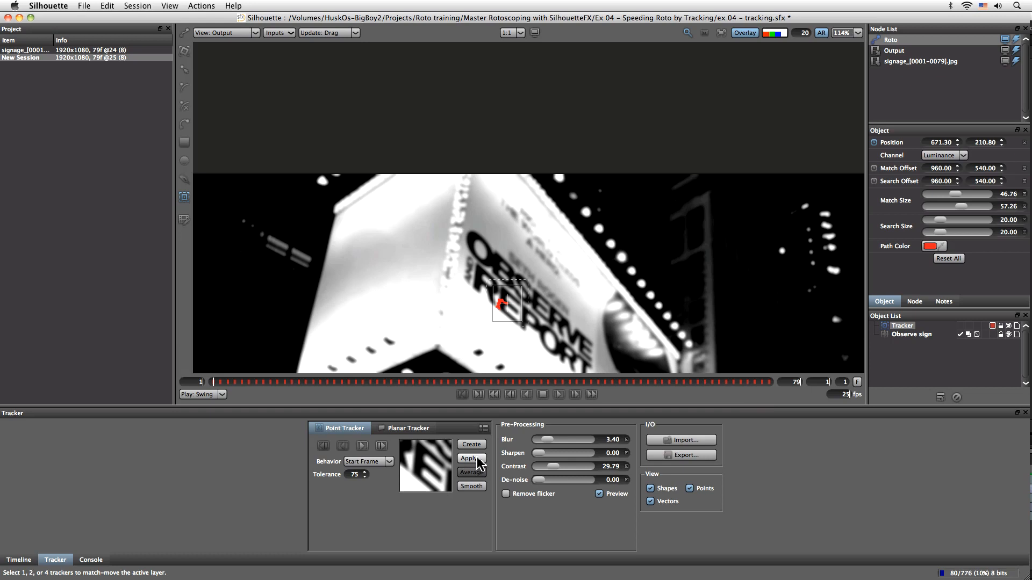
Apply the track as a match-move using X and Y position
{"action": "left_click", "coordinate": [476, 460]}
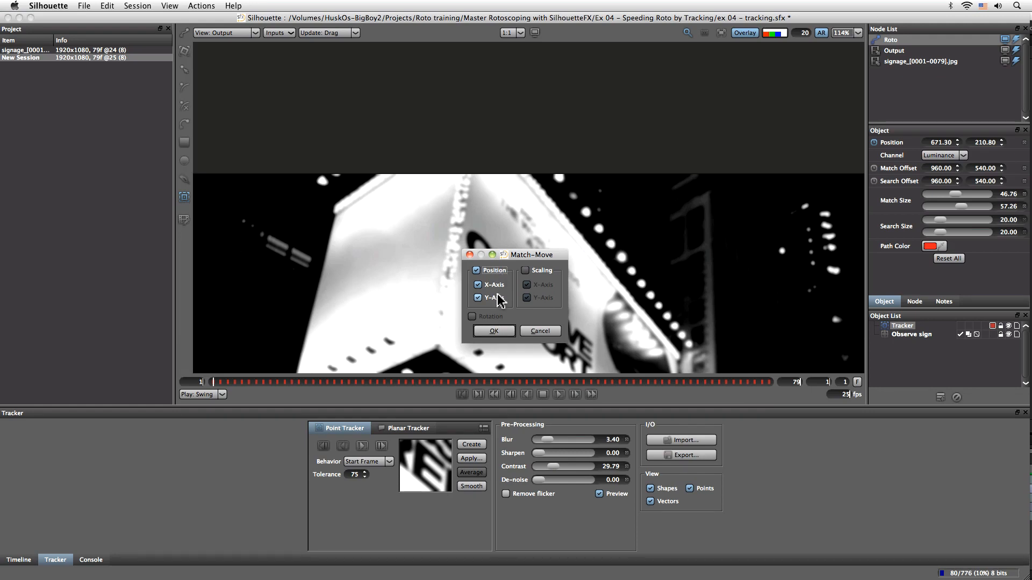
{"action": "left_click", "coordinate": [495, 332]}
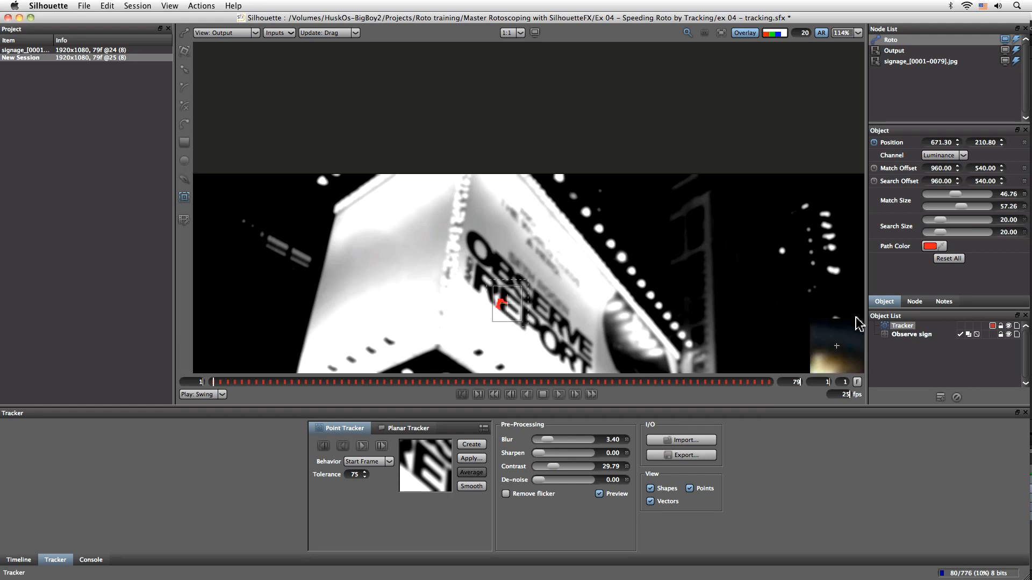
Select the Observe sign layer and scrub through its match-move keyframes with the view fitted
{"action": "left_click", "coordinate": [910, 335]}
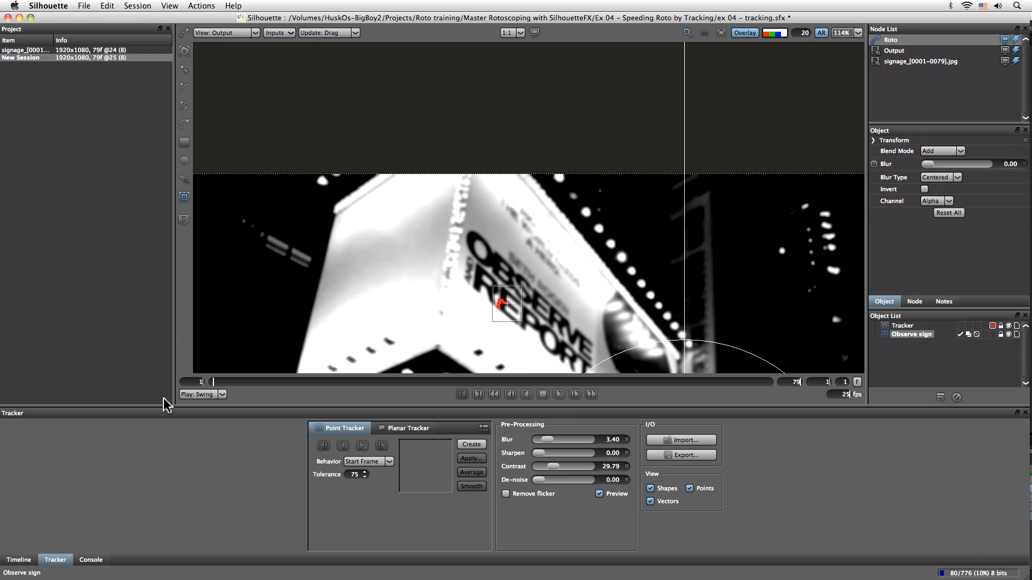
{"action": "left_click", "coordinate": [21, 560]}
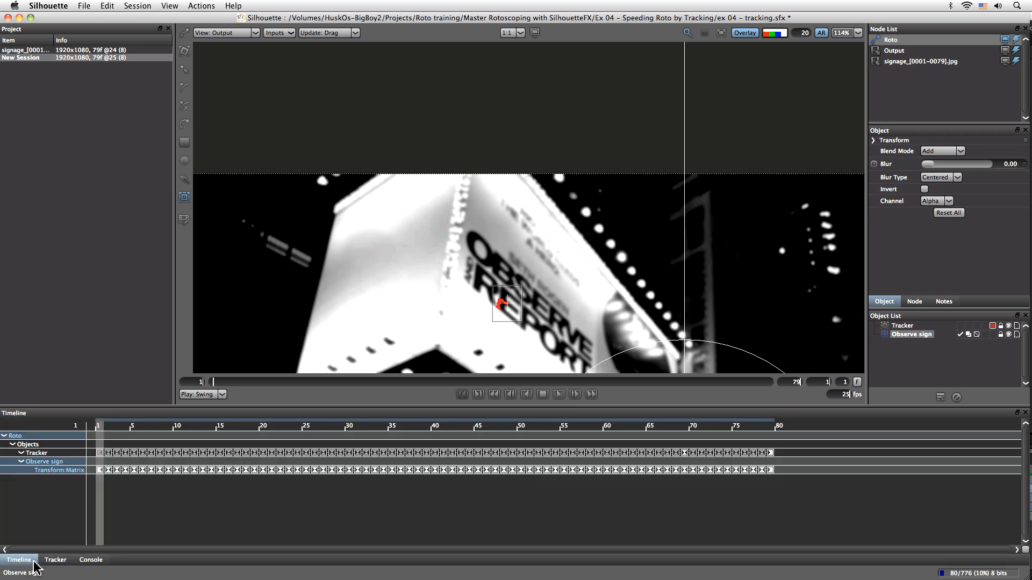
{"action": "left_click_drag", "start_coordinate": [100, 433], "coordinate": [219, 430]}
{"action": "key", "text": "f"}
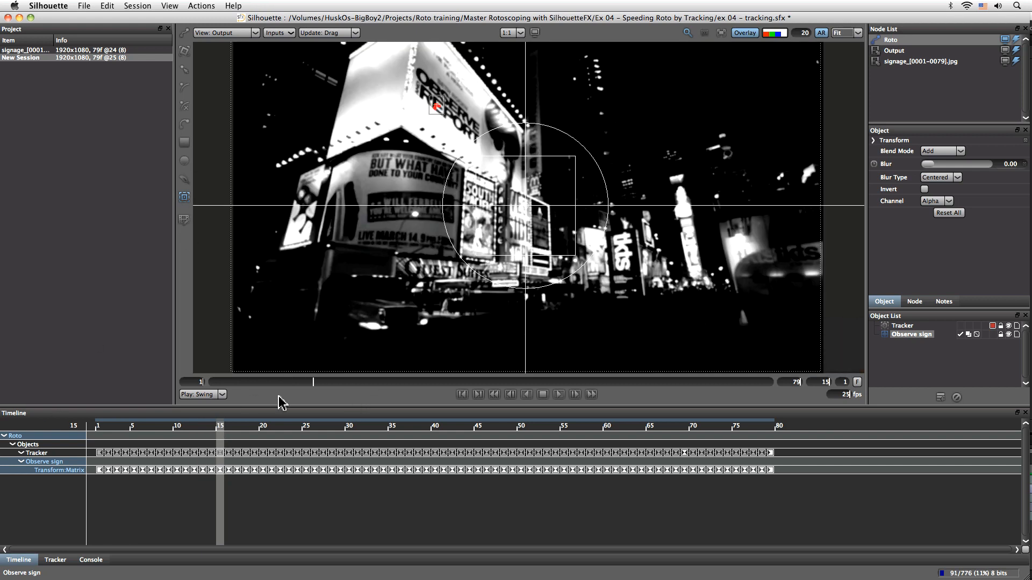
Turn off the pre-processing preview and play through the shot, stopping at frame 41
{"action": "left_click", "coordinate": [56, 560]}
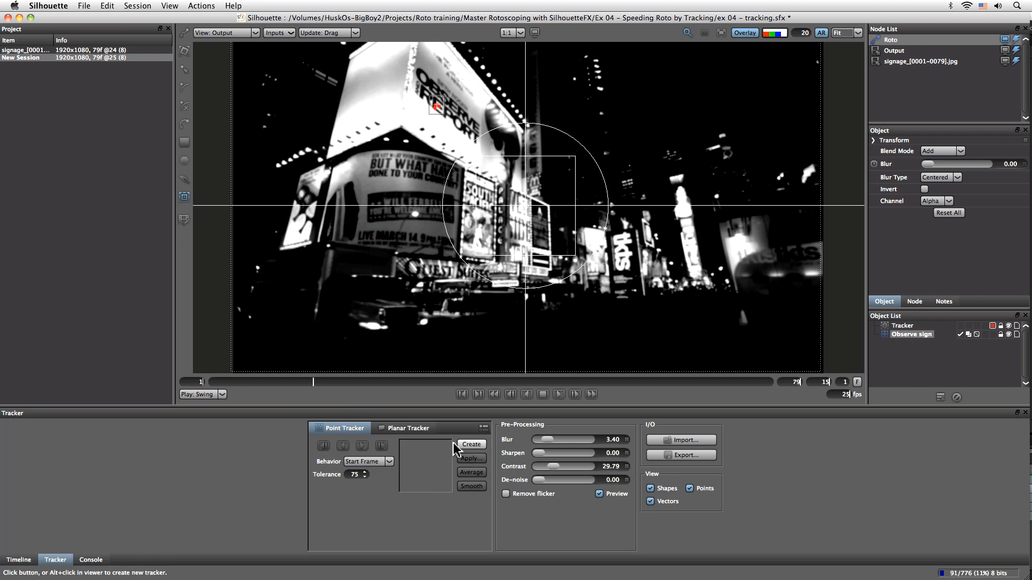
{"action": "left_click", "coordinate": [599, 494]}
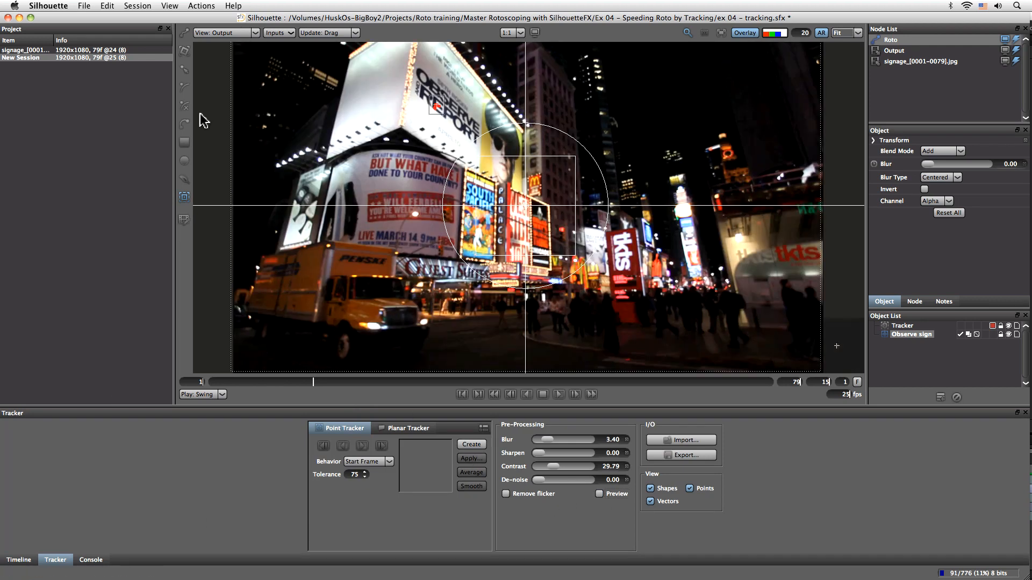
{"action": "left_click", "coordinate": [184, 51]}
{"action": "left_click", "coordinate": [100, 428]}
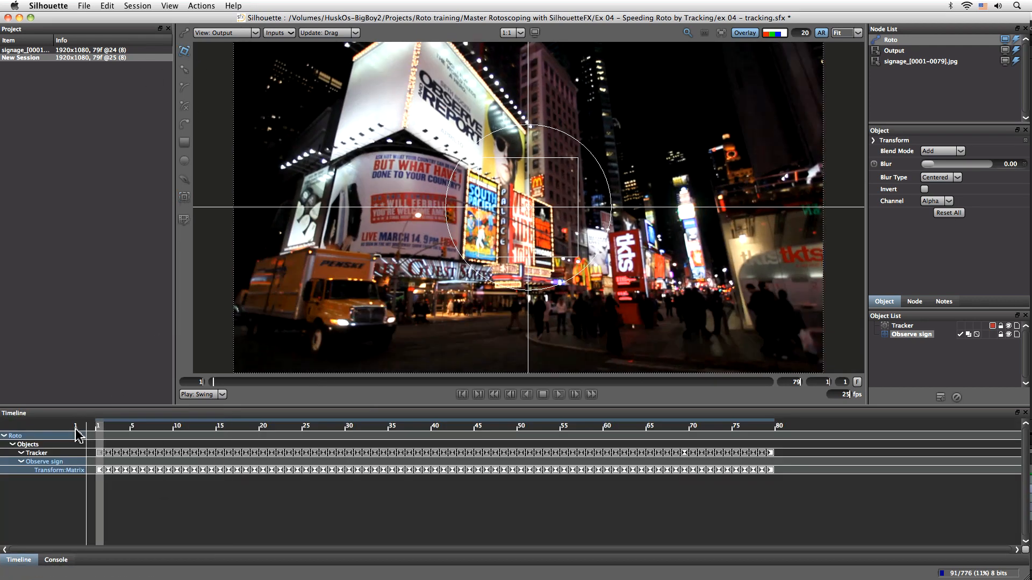
{"action": "left_click_drag", "start_coordinate": [111, 423], "coordinate": [168, 425]}
{"action": "key", "text": "Home"}
{"action": "key", "text": "l"}
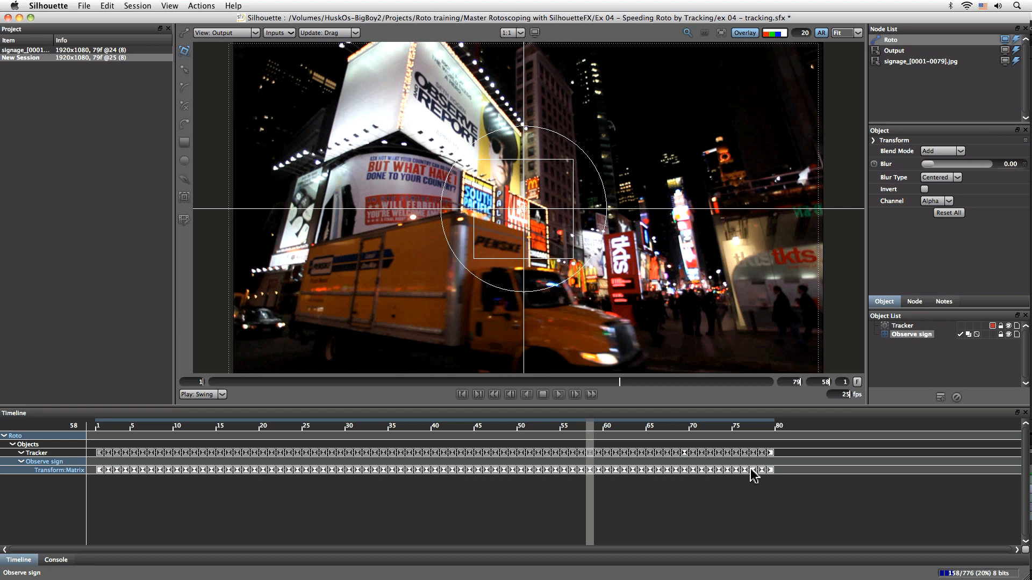
{"action": "left_click_drag", "start_coordinate": [578, 430], "coordinate": [465, 445]}
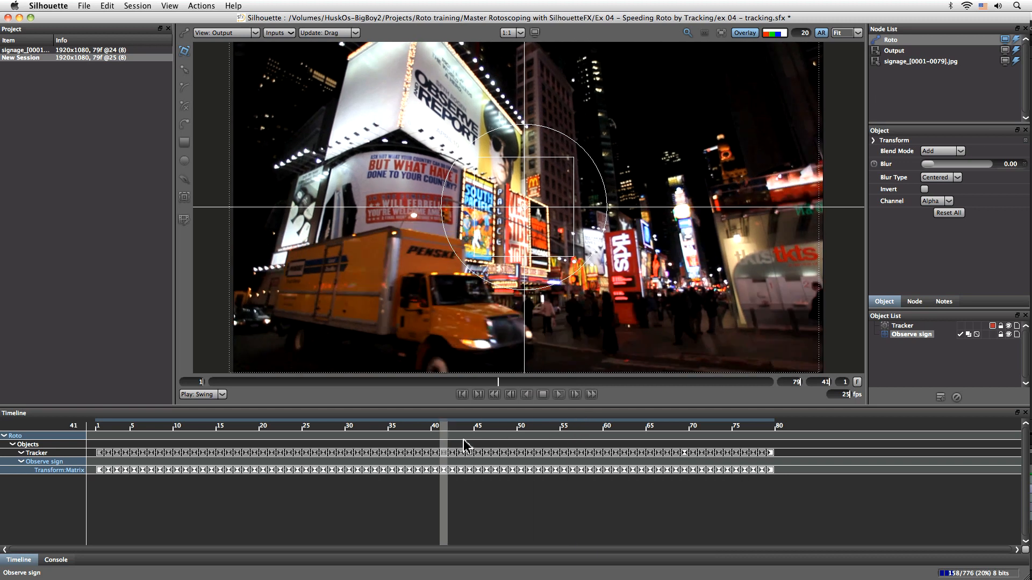
Draw a square shape around the Observe Report billboard inside the Observe sign layer and refine its corners
{"action": "left_click", "coordinate": [874, 141]}
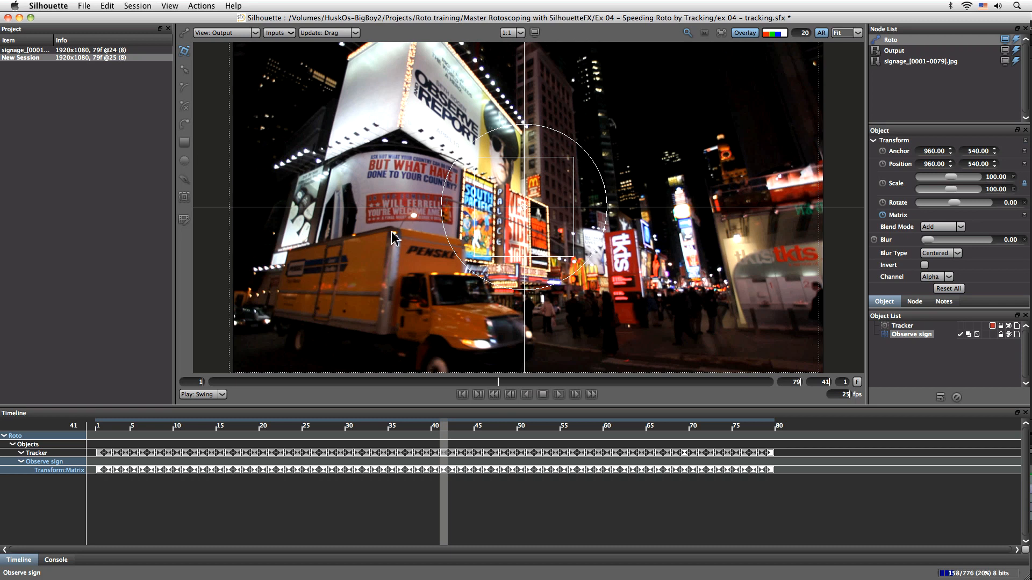
{"action": "left_click", "coordinate": [184, 142]}
{"action": "left_click_drag", "start_coordinate": [407, 53], "coordinate": [533, 183]}
{"action": "left_click_drag", "start_coordinate": [571, 229], "coordinate": [566, 321]}
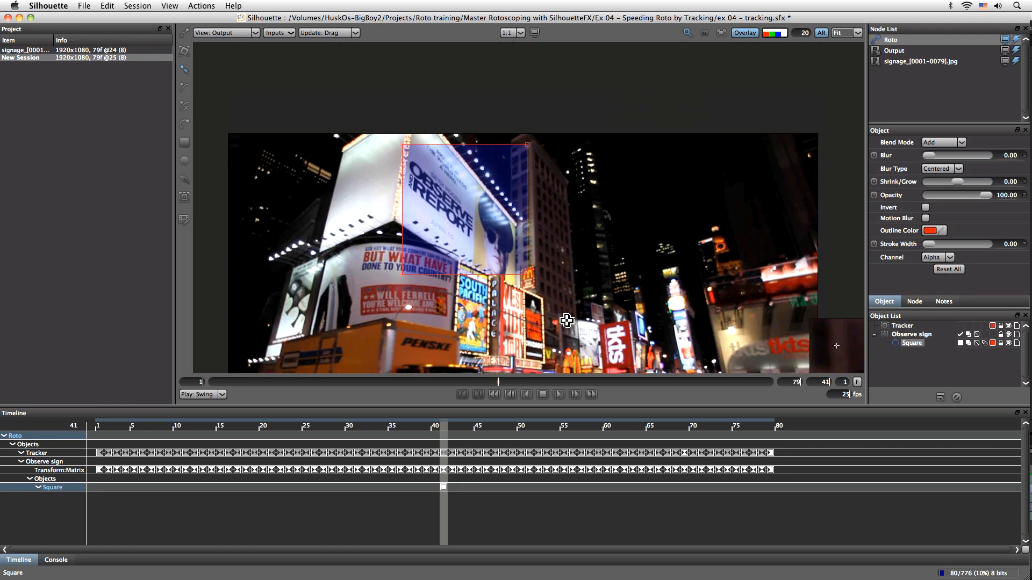
{"action": "left_click_drag", "start_coordinate": [527, 144], "coordinate": [515, 227]}
{"action": "left_click_drag", "start_coordinate": [526, 275], "coordinate": [514, 283]}
{"action": "key", "text": "i"}
{"action": "left_click_drag", "start_coordinate": [304, 262], "coordinate": [292, 155]}
{"action": "mouse_move", "coordinate": [528, 280]}
{"action": "left_mouse_down"}
{"action": "mouse_move", "coordinate": [530, 305]}
{"action": "mouse_move", "coordinate": [529, 293]}
{"action": "left_mouse_up"}
{"action": "left_click_drag", "start_coordinate": [530, 165], "coordinate": [528, 164]}
{"action": "left_click_drag", "start_coordinate": [408, 107], "coordinate": [515, 302]}
{"action": "left_click_drag", "start_coordinate": [409, 196], "coordinate": [438, 126]}
{"action": "left_click_drag", "start_coordinate": [665, 346], "coordinate": [574, 193]}
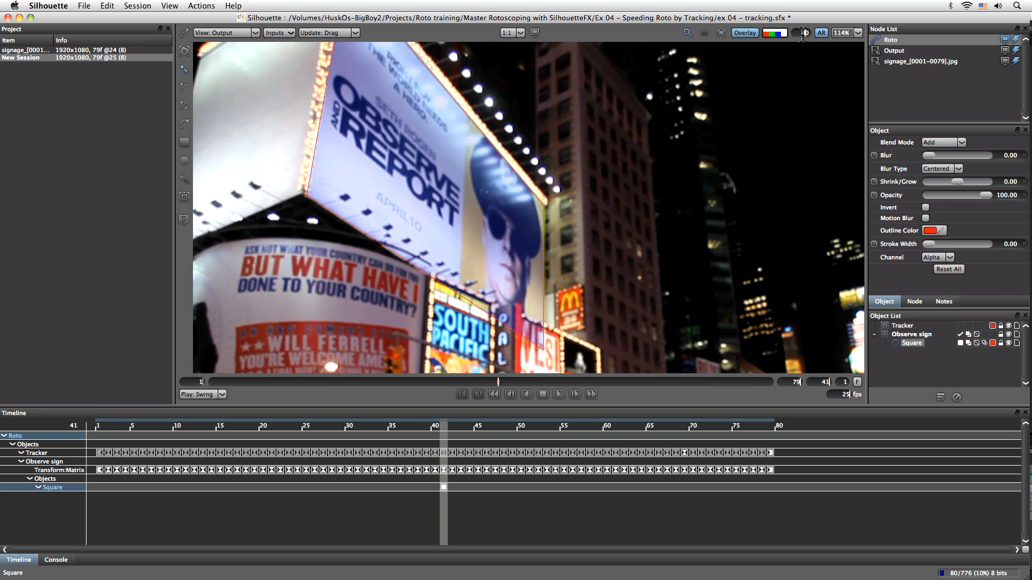
{"action": "key", "text": "Return"}
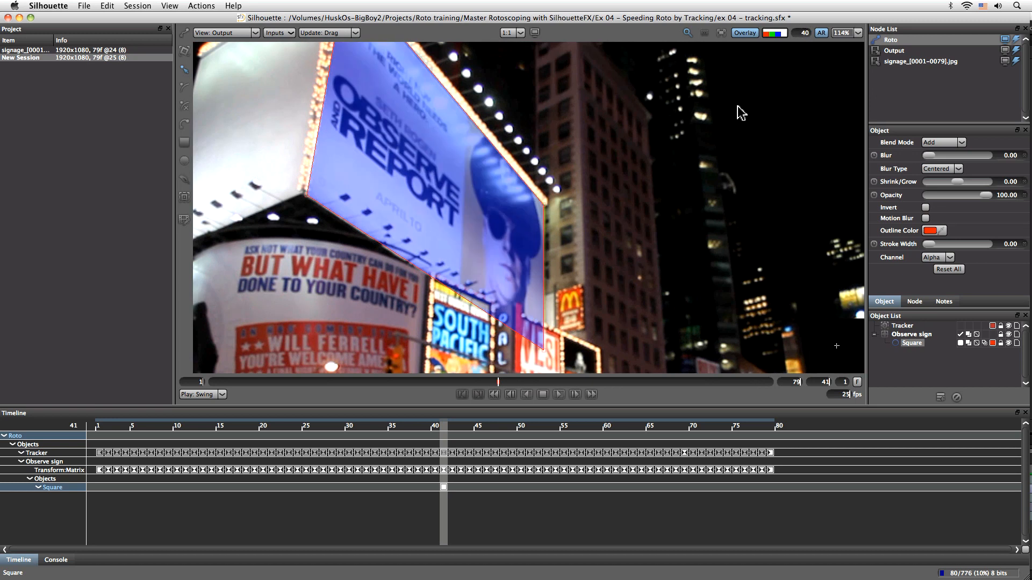
Play the shot to review the shape, returning to frame 41
{"action": "left_click", "coordinate": [559, 395]}
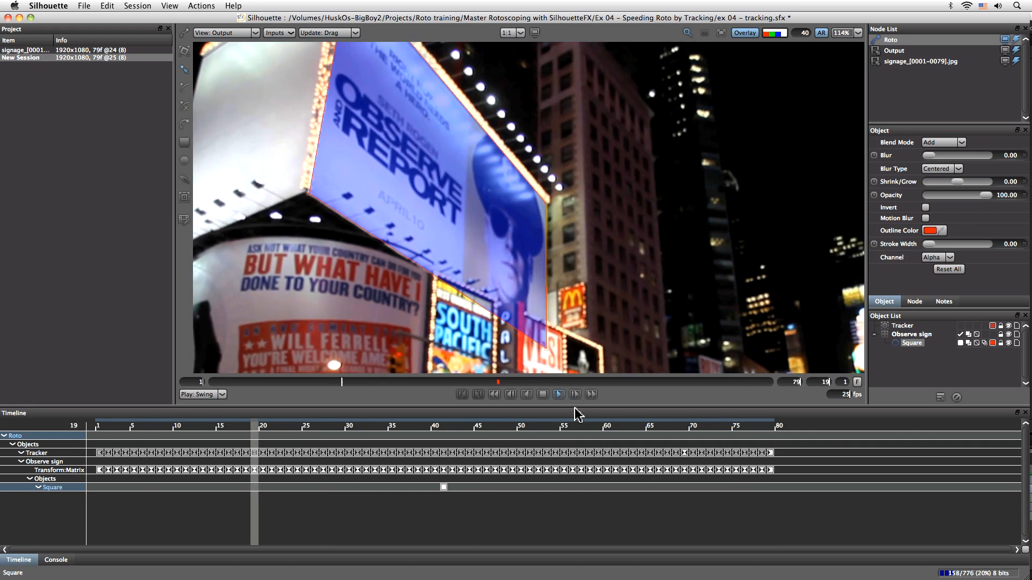
{"action": "left_click", "coordinate": [445, 433]}
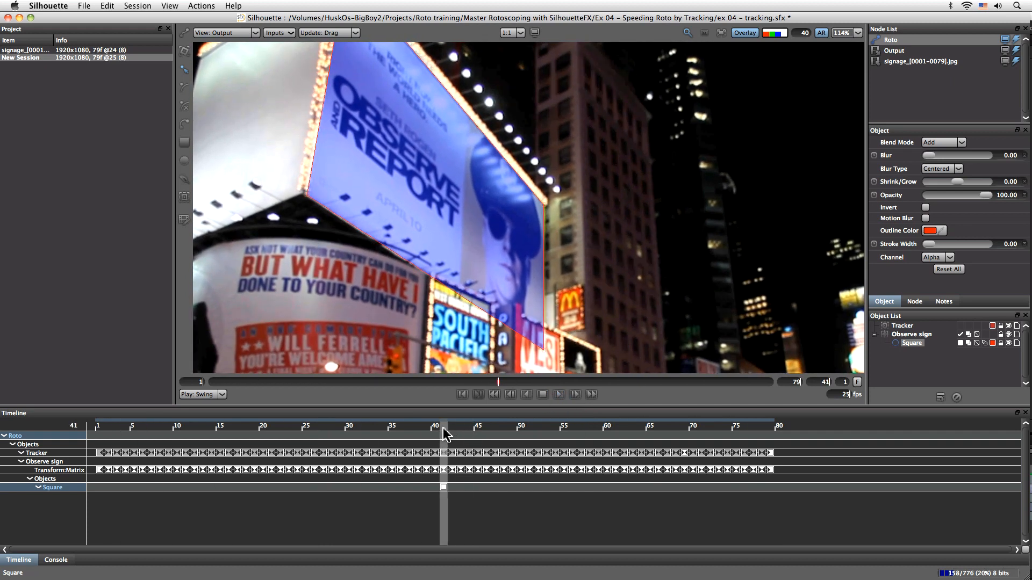
Select the Tracker and smooth its tracked path
{"action": "left_click", "coordinate": [906, 327]}
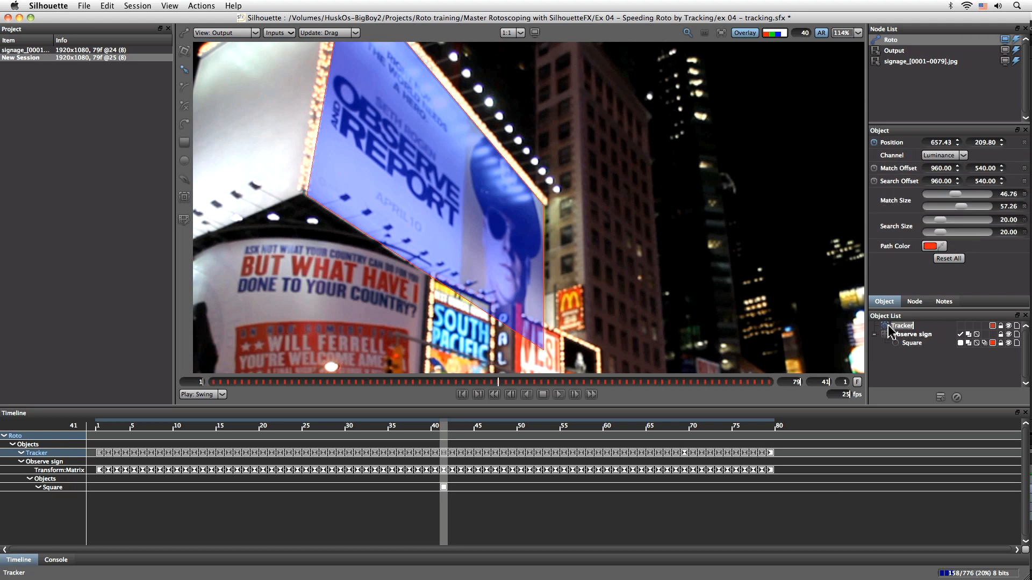
{"action": "left_click", "coordinate": [184, 196]}
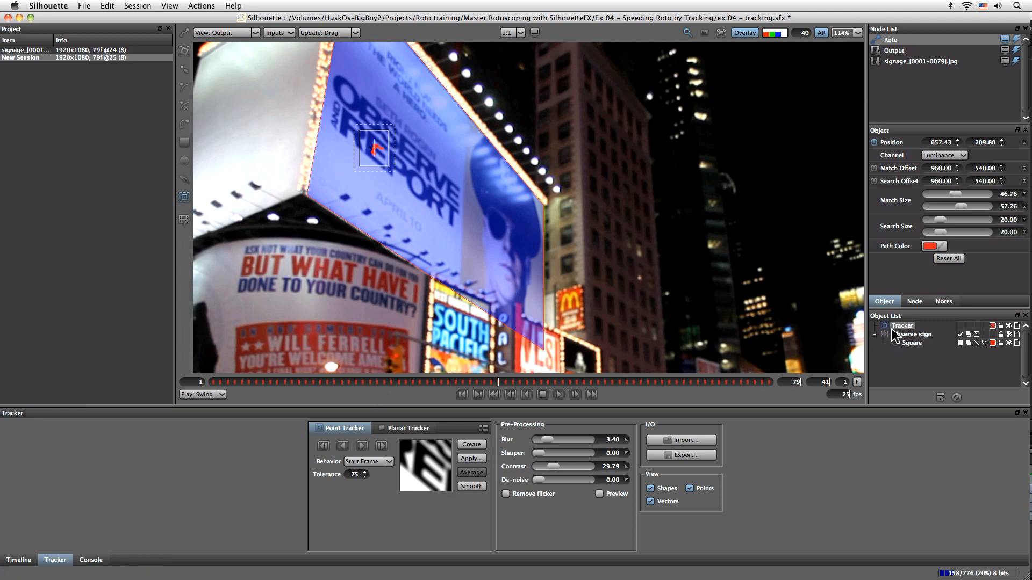
{"action": "left_click", "coordinate": [469, 485]}
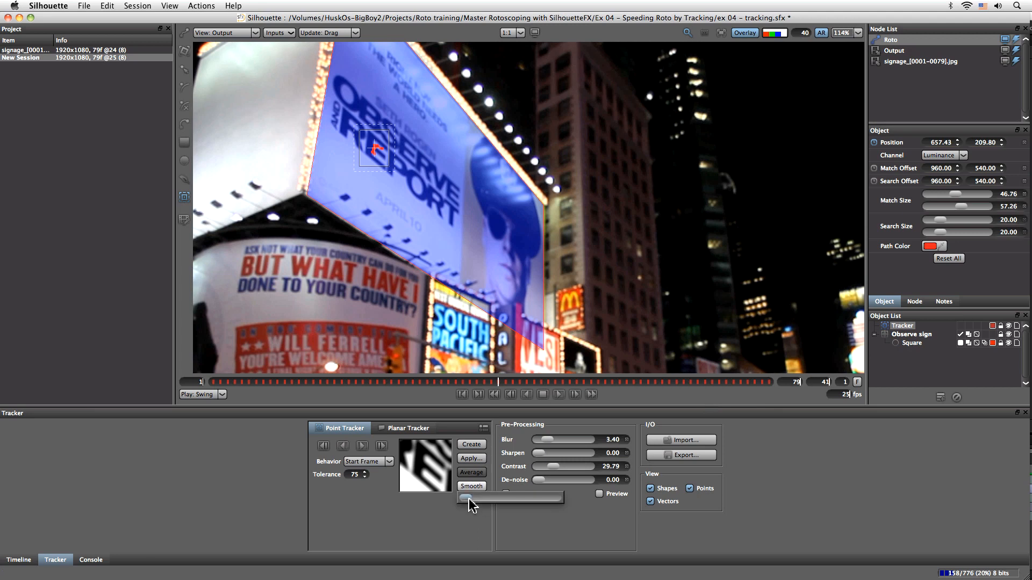
{"action": "mouse_move", "coordinate": [467, 498]}
{"action": "left_mouse_down"}
{"action": "mouse_move", "coordinate": [549, 501]}
{"action": "mouse_move", "coordinate": [466, 502]}
{"action": "left_mouse_up"}
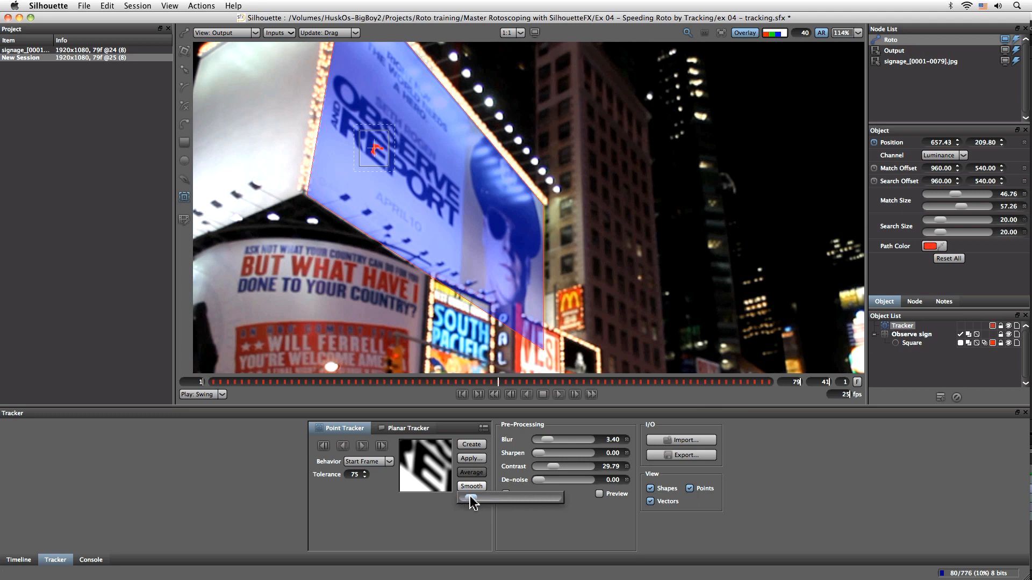
{"action": "left_click", "coordinate": [470, 508]}
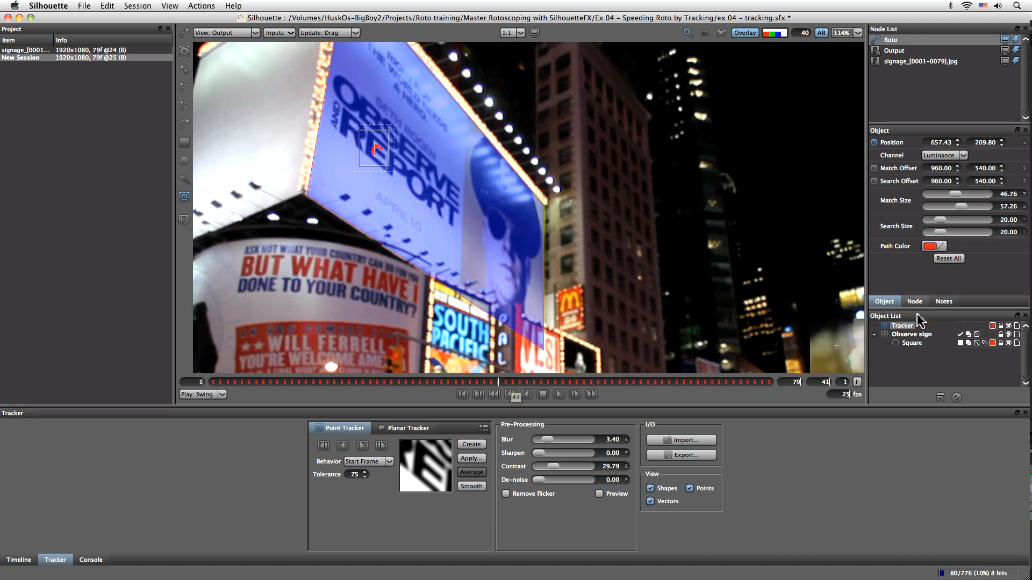
Reapply the smoothed track as an X and Y position match-move and scrub back to frame 1
{"action": "left_click", "coordinate": [472, 459]}
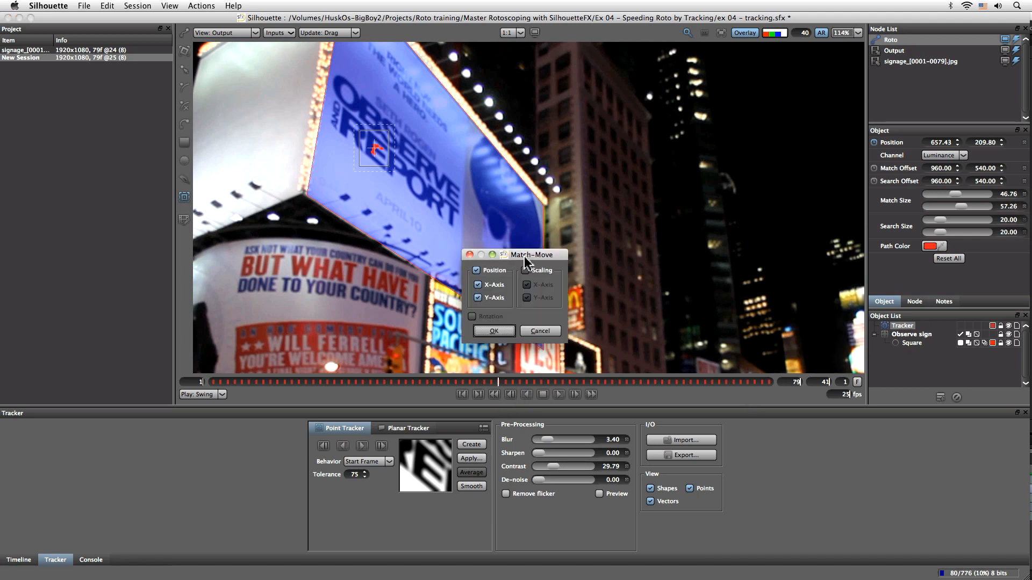
{"action": "left_click", "coordinate": [494, 330]}
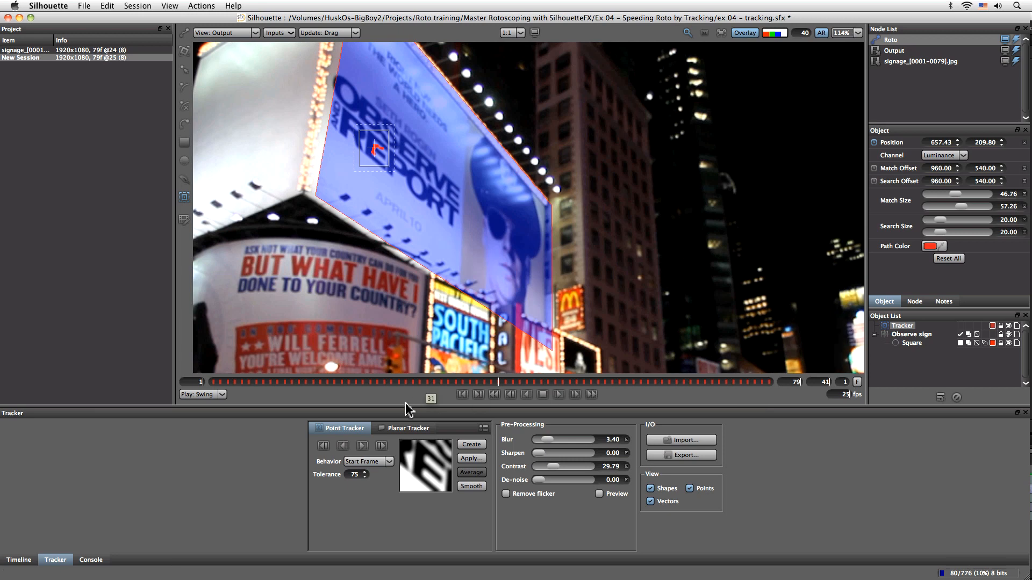
{"action": "left_click_drag", "start_coordinate": [499, 382], "coordinate": [203, 396]}
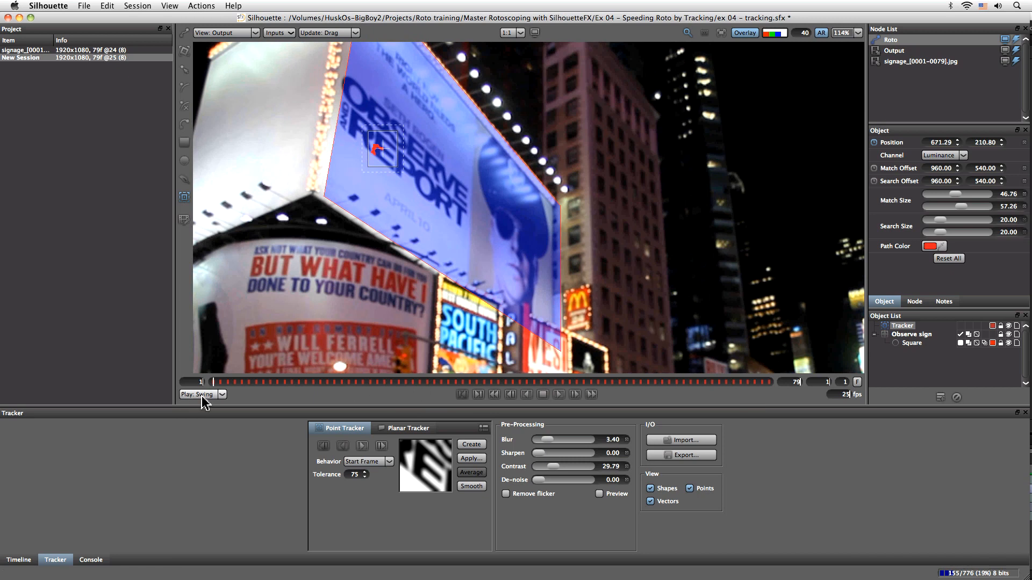
Select the Square shape in the Observe sign layer and delete its keyframe at frame 41
{"action": "left_click", "coordinate": [559, 395]}
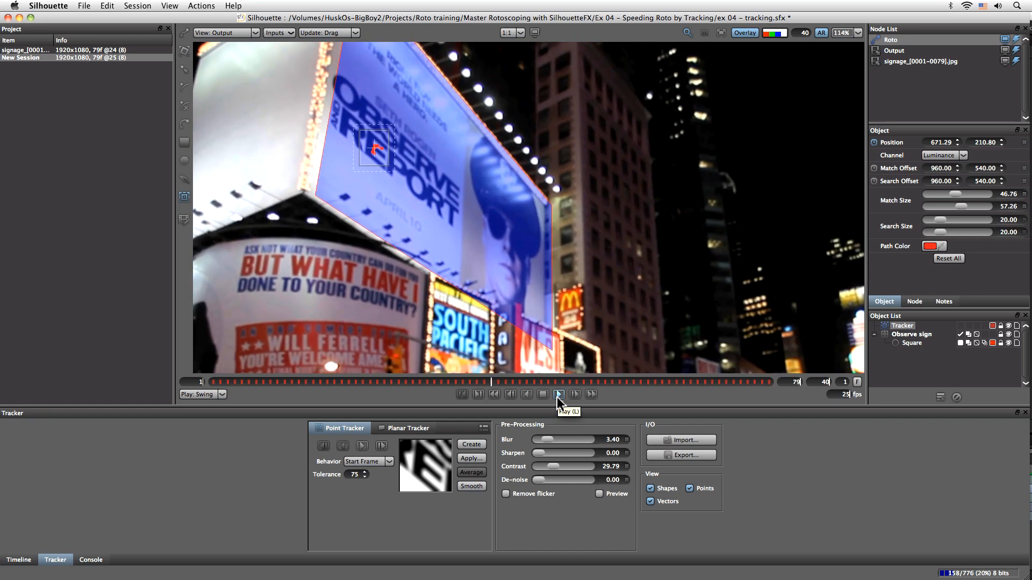
{"action": "mouse_move", "coordinate": [373, 151]}
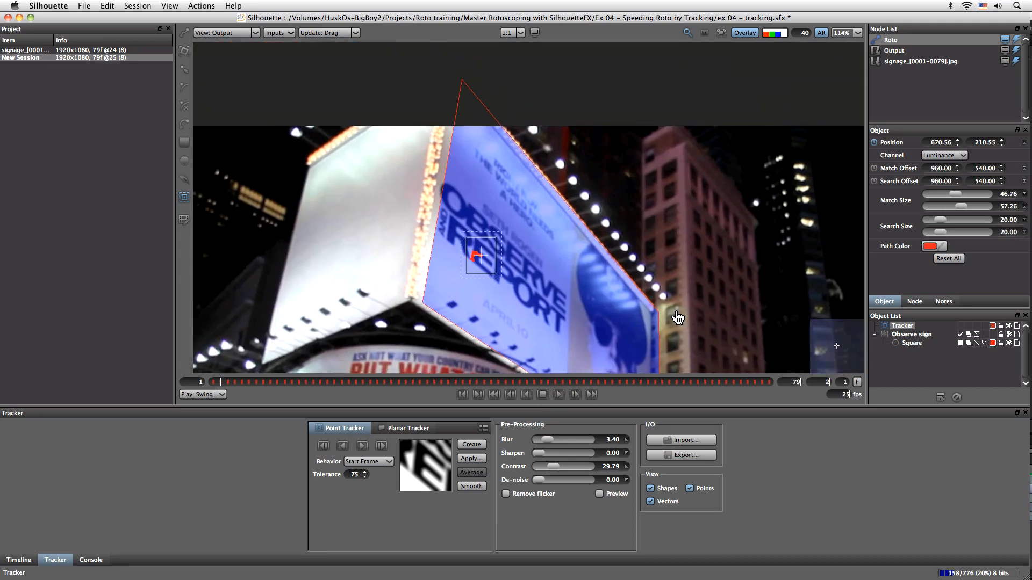
{"action": "left_click", "coordinate": [911, 335]}
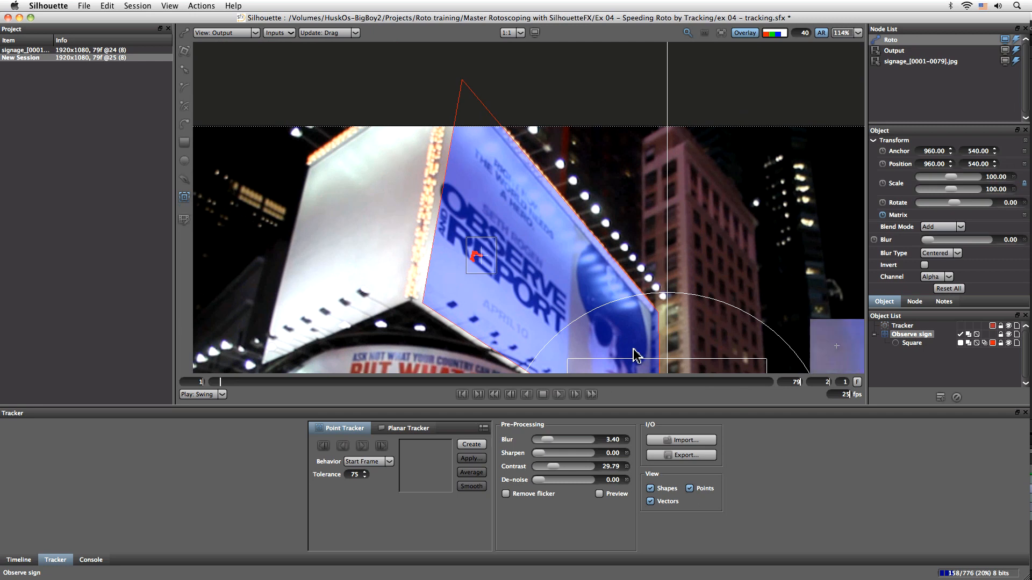
{"action": "left_click", "coordinate": [184, 51]}
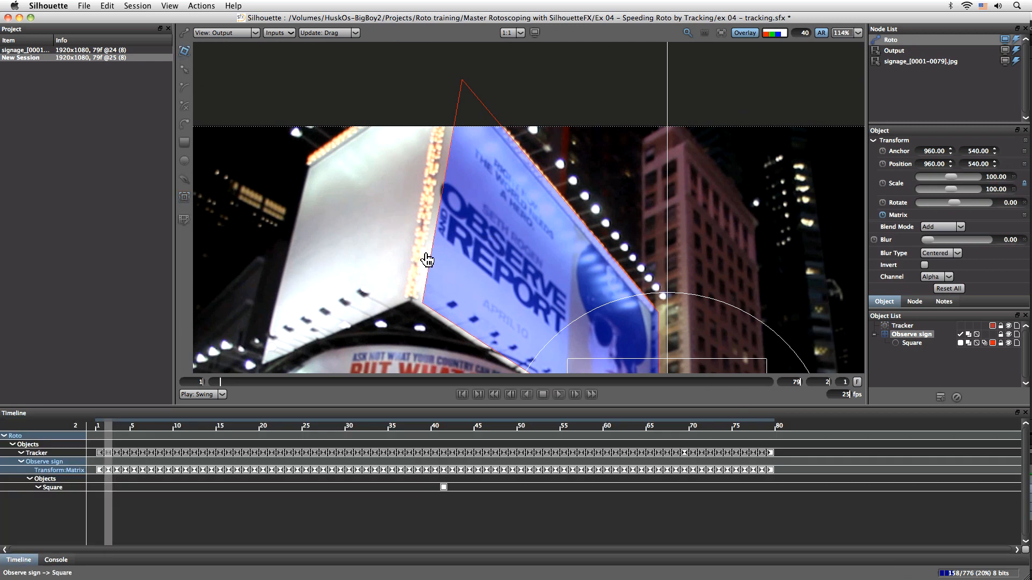
{"action": "left_click_drag", "start_coordinate": [430, 262], "coordinate": [422, 261]}
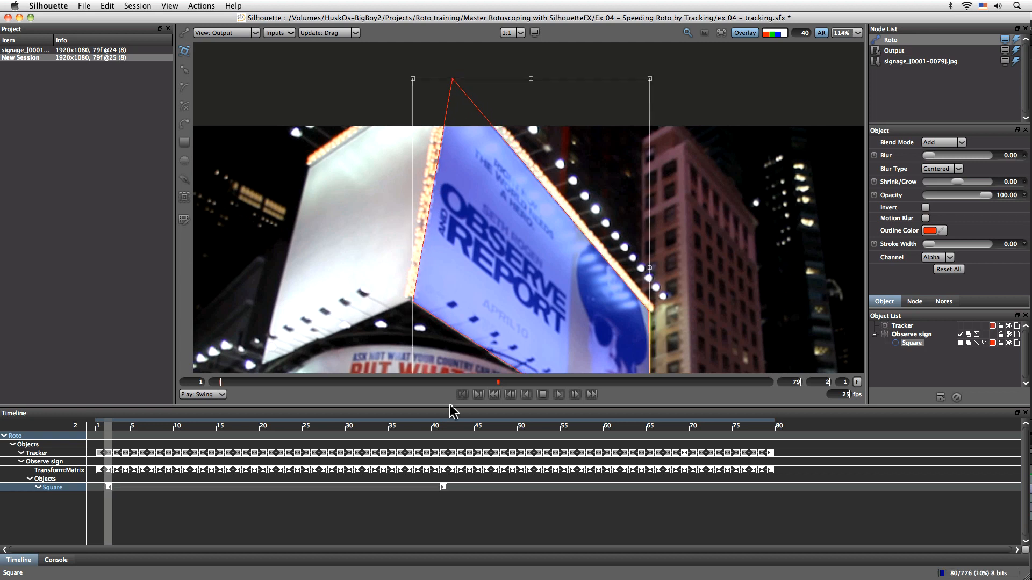
{"action": "key", "text": "Delete"}
Draw a second square shape over the billboard's left face and drag its four corners to fit that face's edges
{"action": "left_click", "coordinate": [559, 395]}
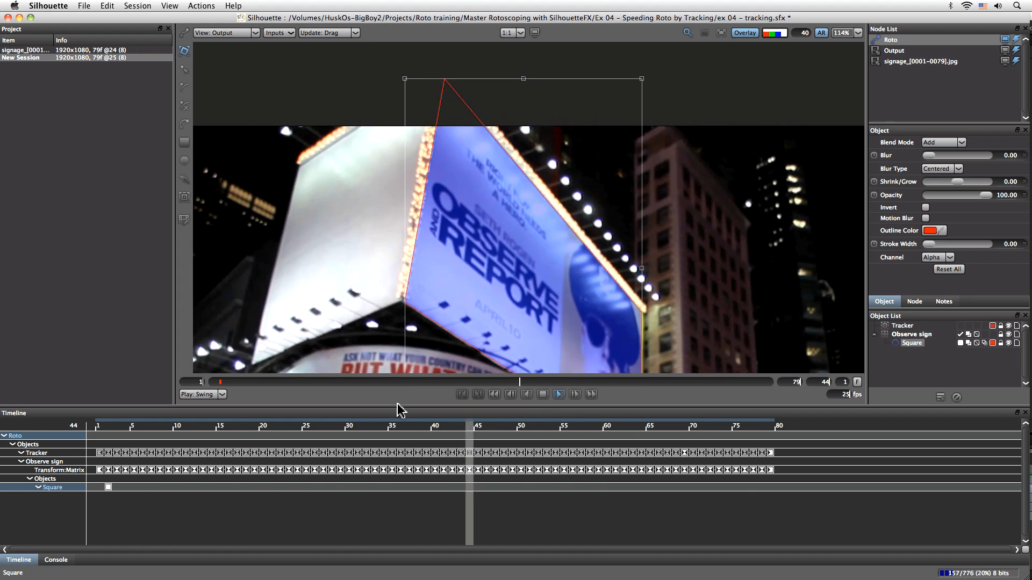
{"action": "left_click", "coordinate": [324, 373]}
{"action": "left_click_drag", "start_coordinate": [466, 341], "coordinate": [600, 339]}
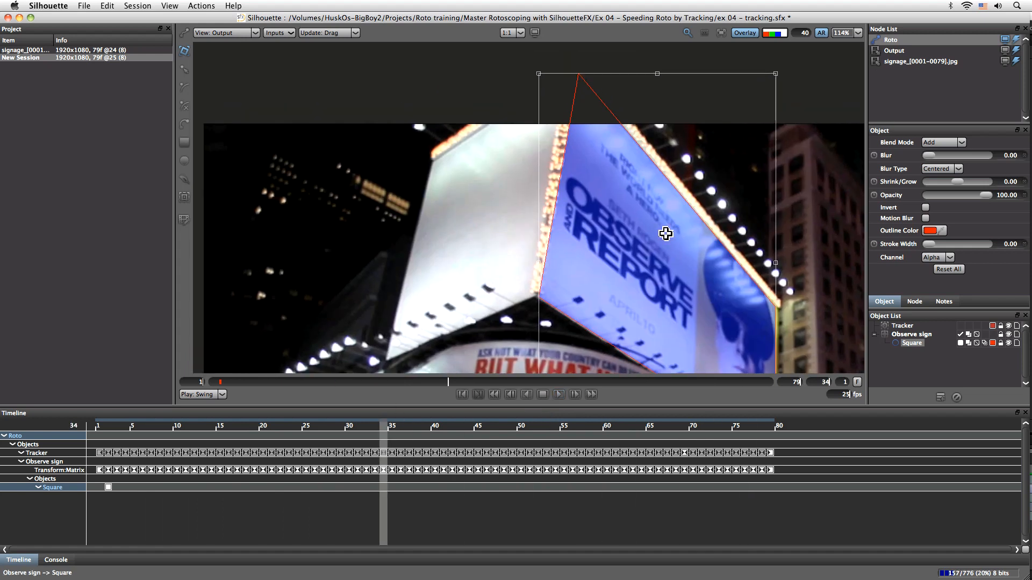
{"action": "left_click", "coordinate": [185, 142]}
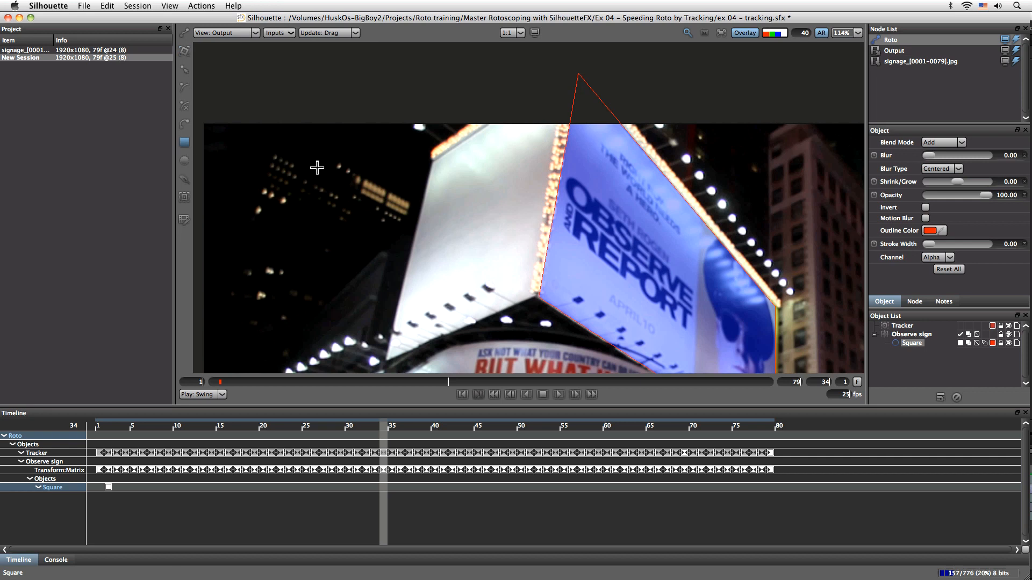
{"action": "left_click", "coordinate": [437, 162]}
{"action": "key", "text": "super+z"}
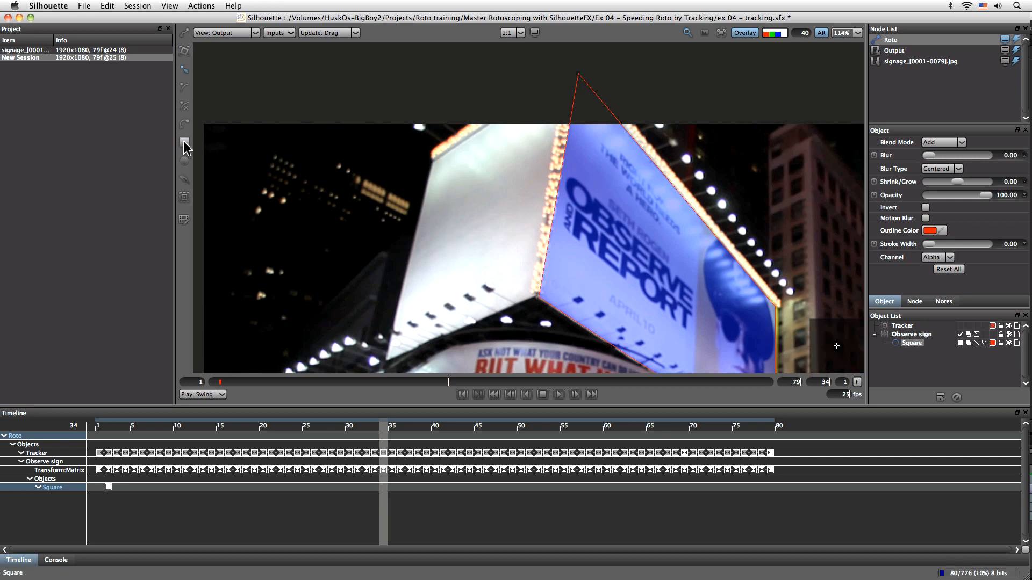
{"action": "mouse_move", "coordinate": [427, 157]}
{"action": "left_mouse_down"}
{"action": "mouse_move", "coordinate": [515, 302]}
{"action": "mouse_move", "coordinate": [530, 304]}
{"action": "left_mouse_up"}
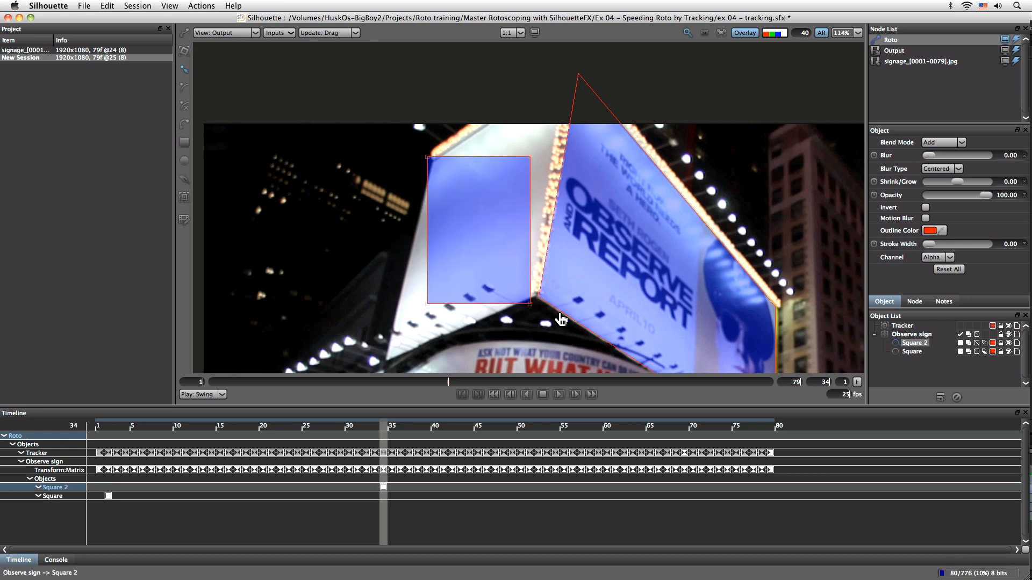
{"action": "left_click_drag", "start_coordinate": [530, 158], "coordinate": [562, 86]}
{"action": "left_click_drag", "start_coordinate": [530, 304], "coordinate": [538, 299]}
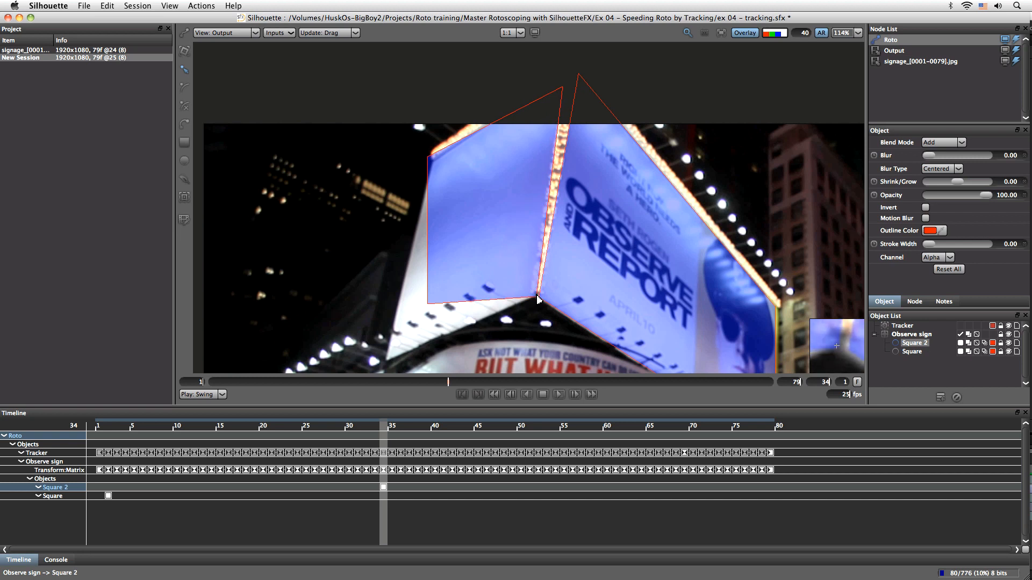
{"action": "left_click_drag", "start_coordinate": [563, 87], "coordinate": [579, 77]}
{"action": "left_click_drag", "start_coordinate": [430, 159], "coordinate": [434, 164]}
{"action": "left_click_drag", "start_coordinate": [428, 305], "coordinate": [391, 369]}
{"action": "mouse_move", "coordinate": [391, 368]}
{"action": "left_mouse_down"}
{"action": "mouse_move", "coordinate": [383, 252]}
{"action": "mouse_move", "coordinate": [383, 367]}
{"action": "left_mouse_up"}
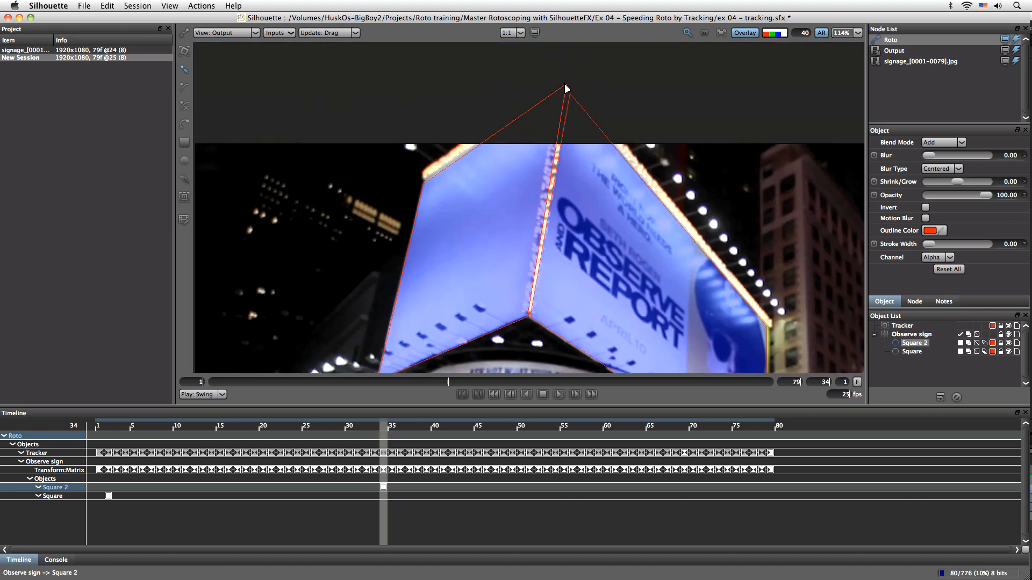
{"action": "left_click_drag", "start_coordinate": [424, 180], "coordinate": [425, 180]}
Play through the shot to review how both shapes follow the billboard
{"action": "left_click", "coordinate": [559, 394]}
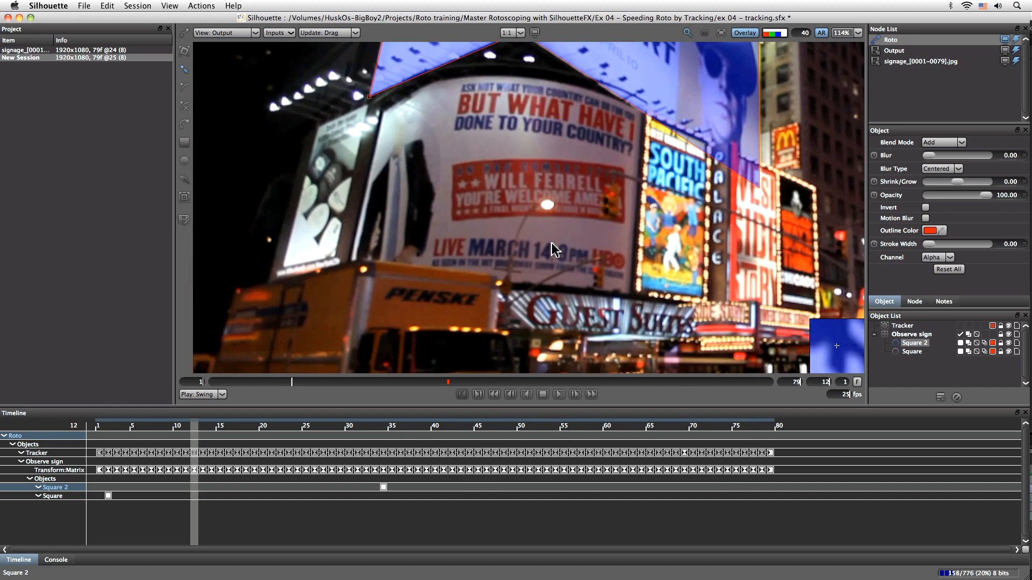
{"action": "left_click_drag", "start_coordinate": [559, 357], "coordinate": [670, 213]}
{"action": "key", "text": "o"}
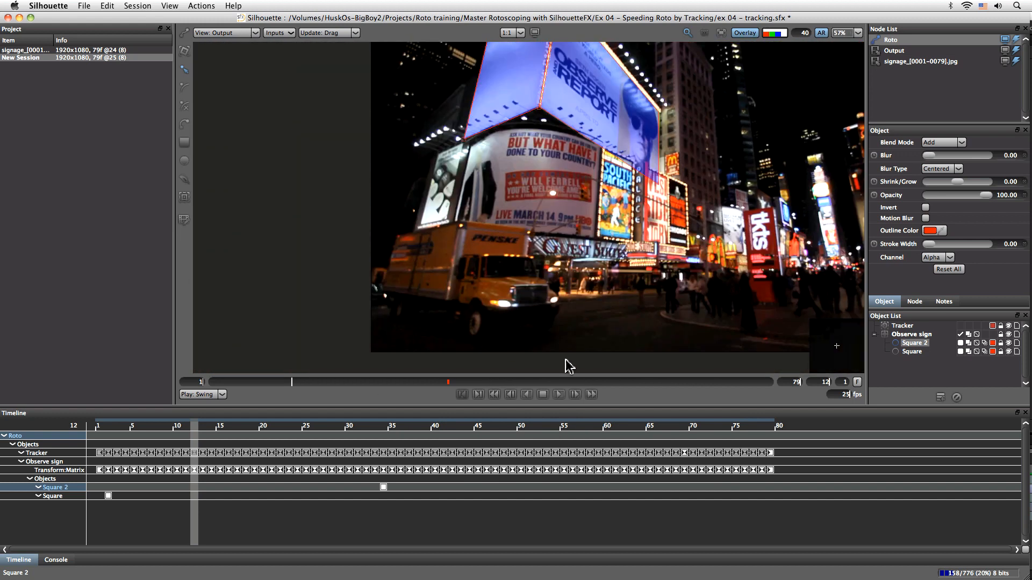
{"action": "left_click_drag", "start_coordinate": [578, 294], "coordinate": [516, 313]}
{"action": "left_click", "coordinate": [559, 394]}
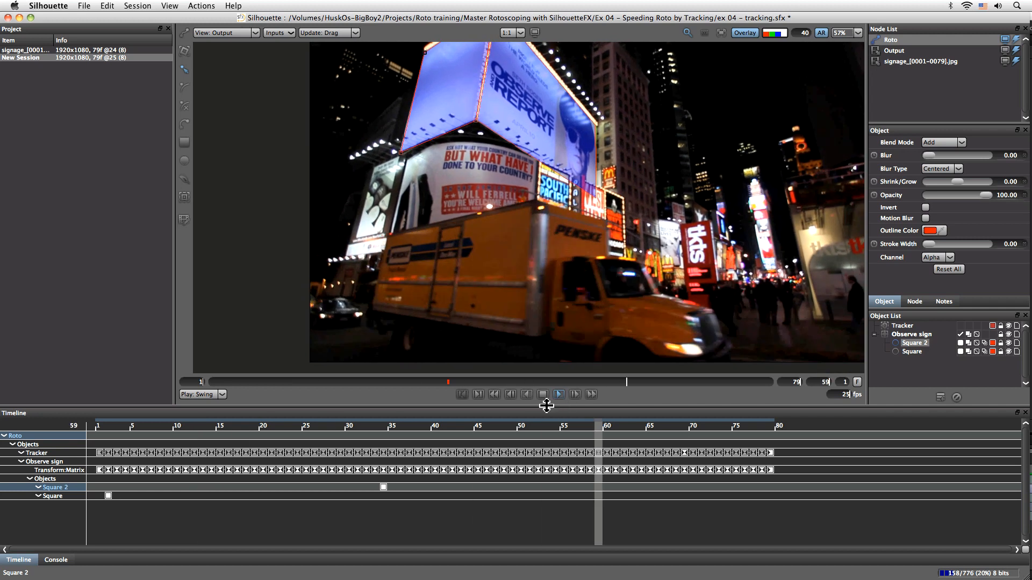
{"action": "left_click", "coordinate": [543, 395]}
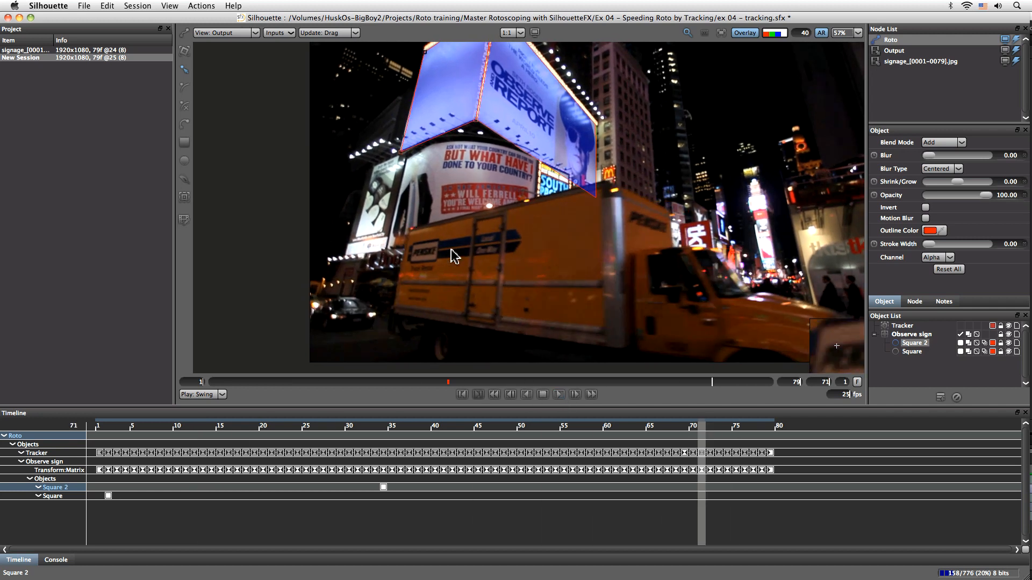
{"action": "left_click_drag", "start_coordinate": [727, 387], "coordinate": [226, 396]}
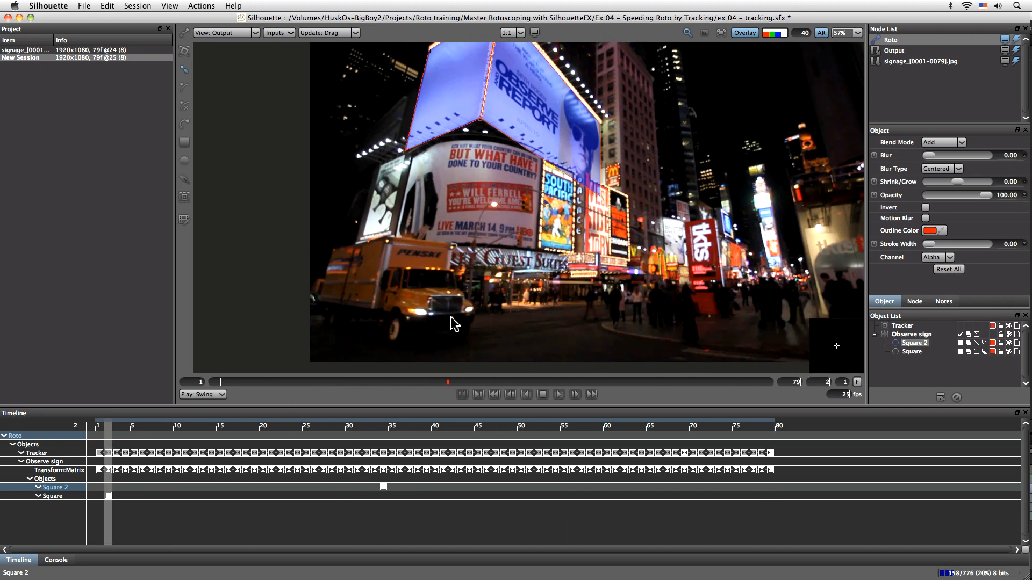
{"action": "left_click", "coordinate": [559, 394]}
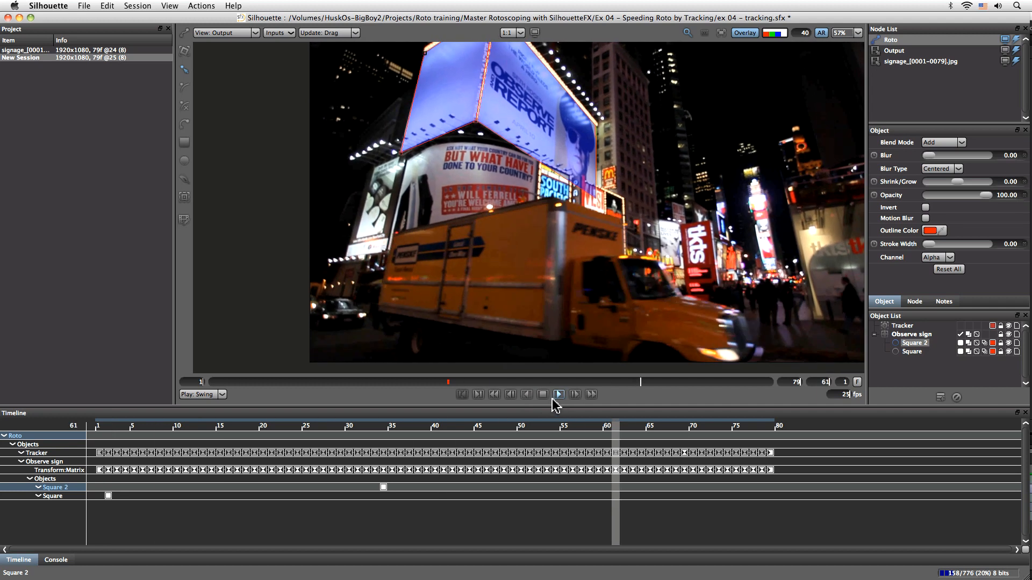
{"action": "left_click", "coordinate": [543, 395]}
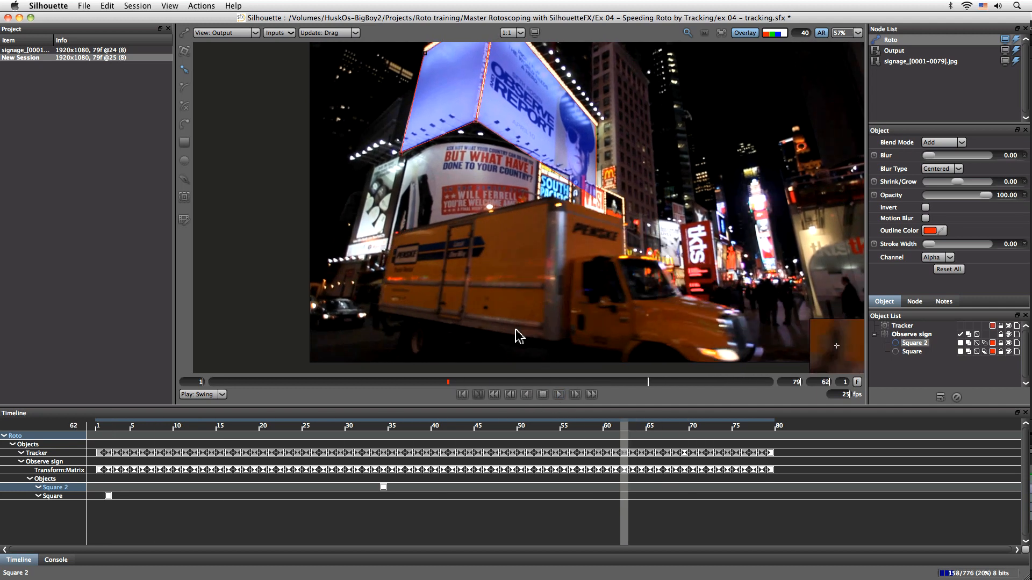
Add a new layer and name it Van side
{"action": "left_click", "coordinate": [941, 398]}
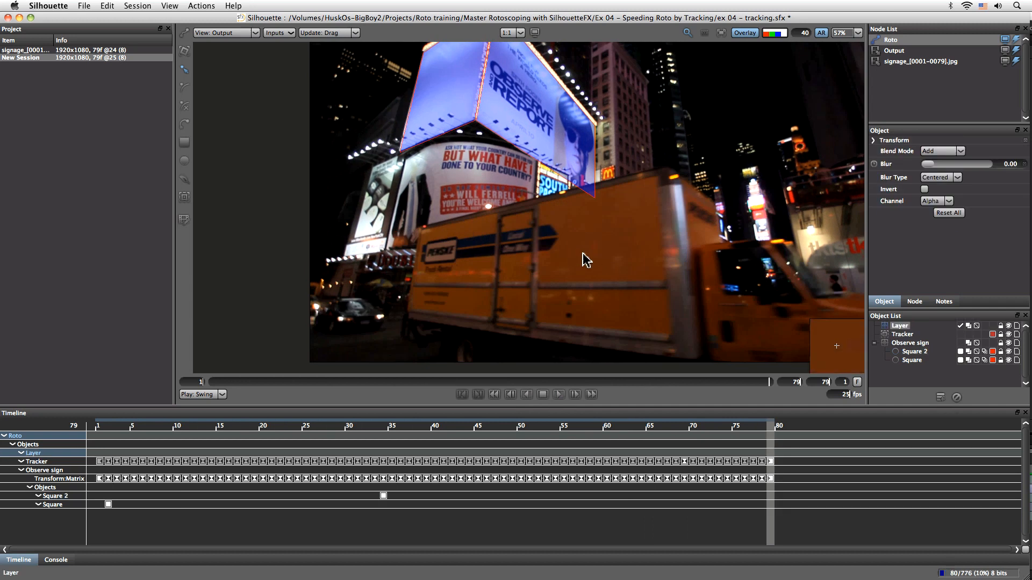
{"action": "double_click", "coordinate": [901, 326]}
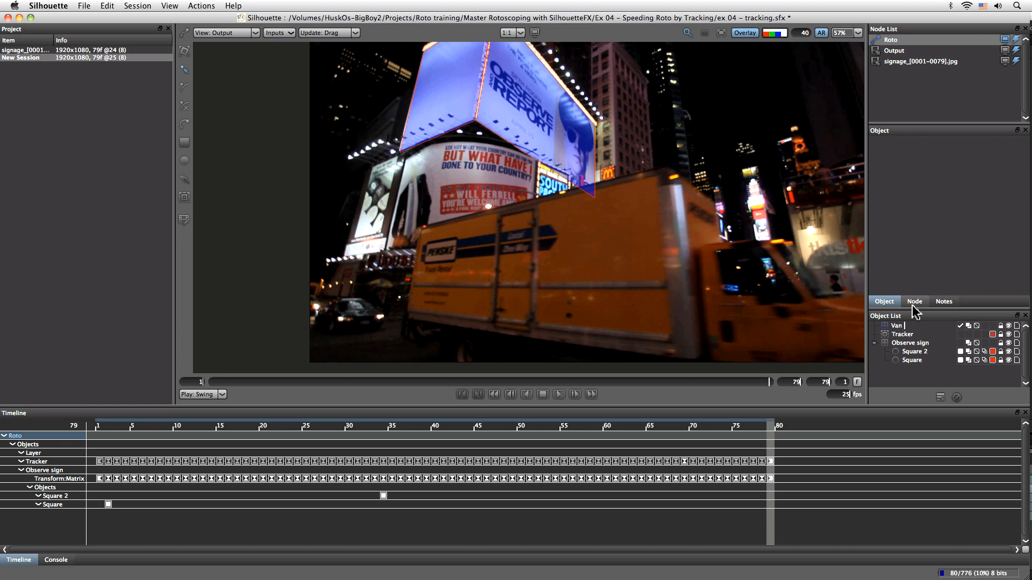
{"action": "type", "text": "Van side"}
{"action": "key", "text": "Return"}
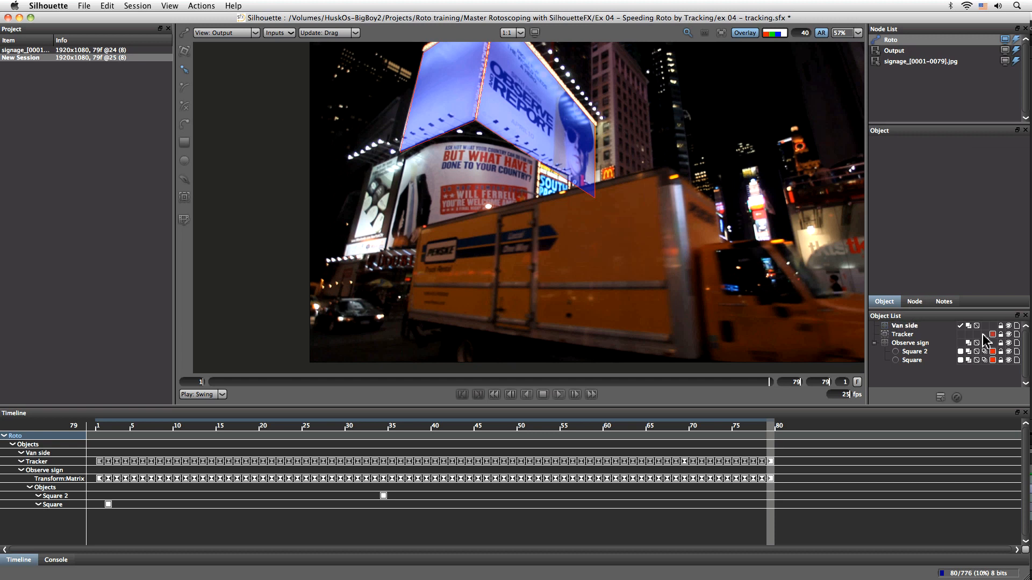
Move the Tracker into the Observe sign layer and hide the Observe sign layer
{"action": "left_click", "coordinate": [1010, 352]}
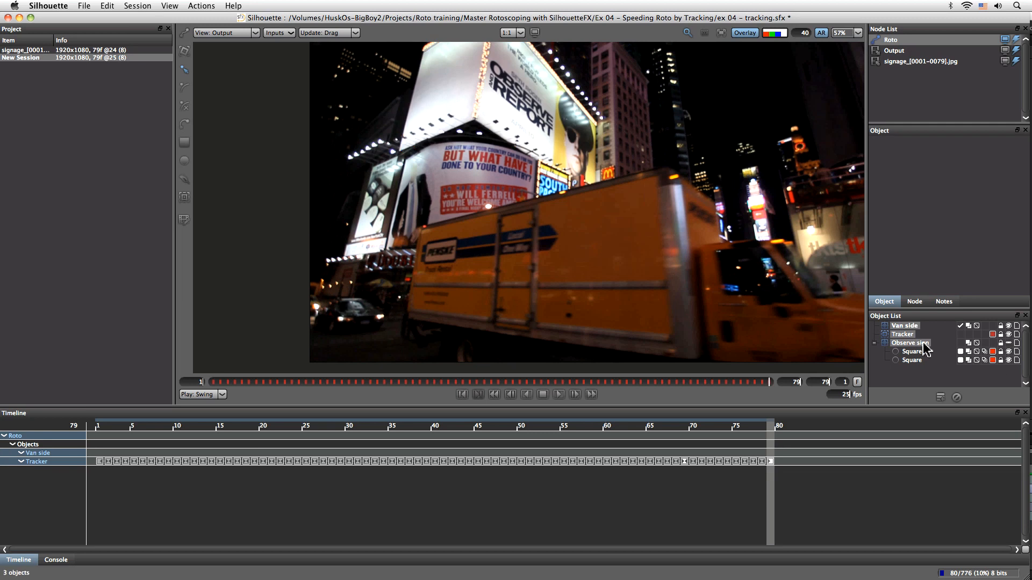
{"action": "left_click", "coordinate": [875, 344]}
{"action": "left_click", "coordinate": [908, 367]}
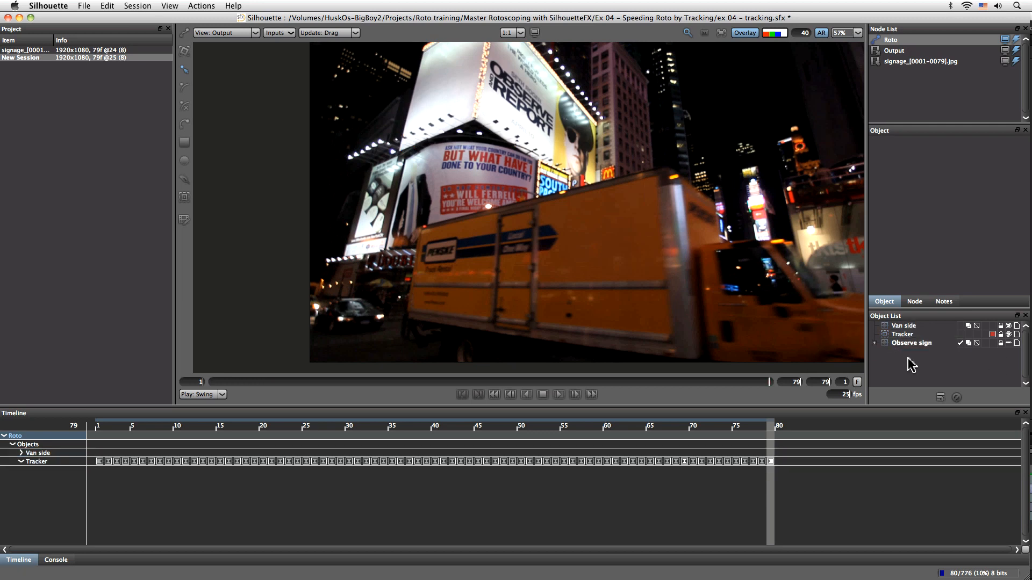
{"action": "left_click", "coordinate": [907, 327]}
{"action": "left_click_drag", "start_coordinate": [903, 334], "coordinate": [909, 364]}
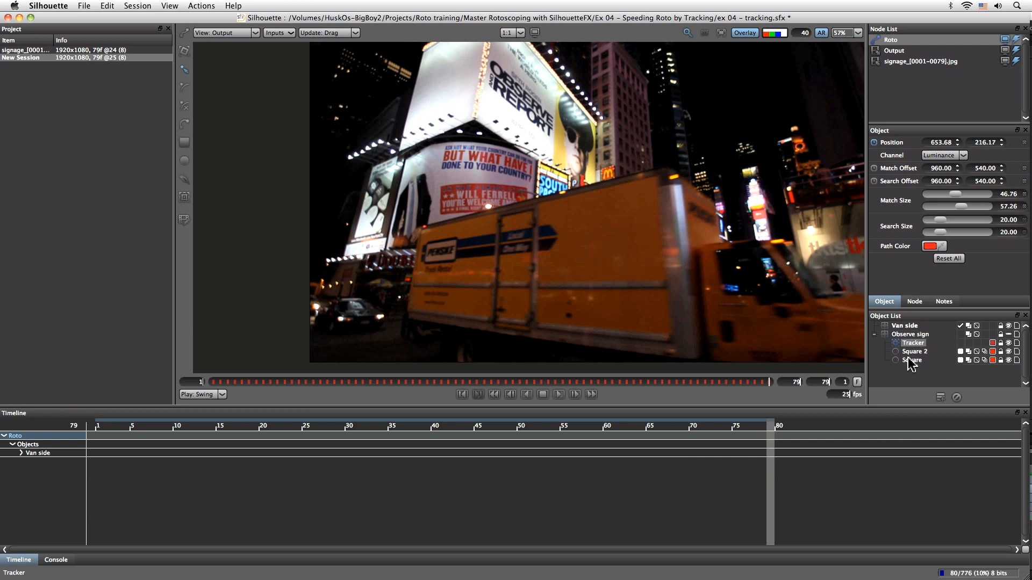
{"action": "left_click", "coordinate": [884, 334]}
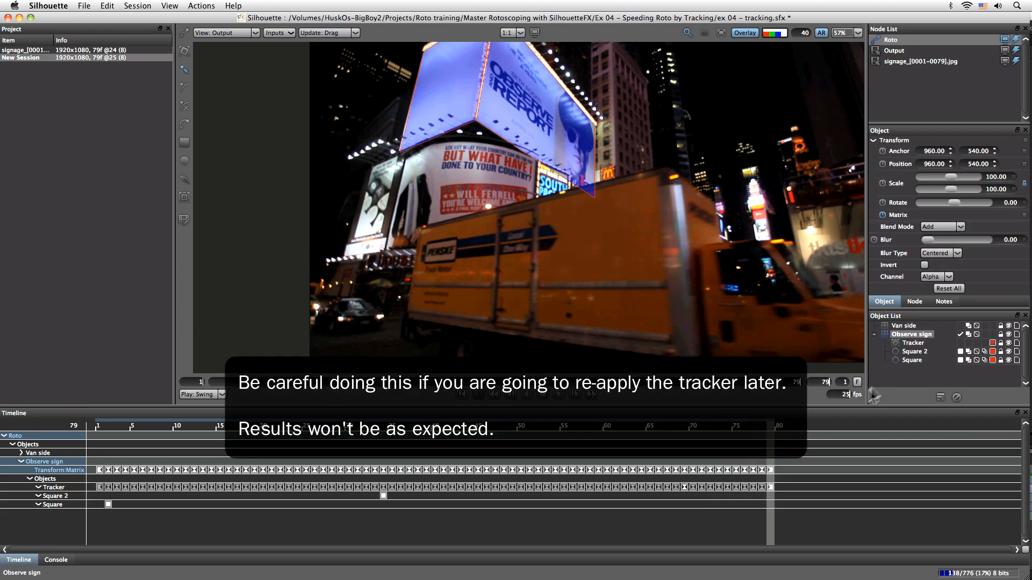
{"action": "left_click", "coordinate": [874, 334]}
{"action": "left_click", "coordinate": [1008, 335]}
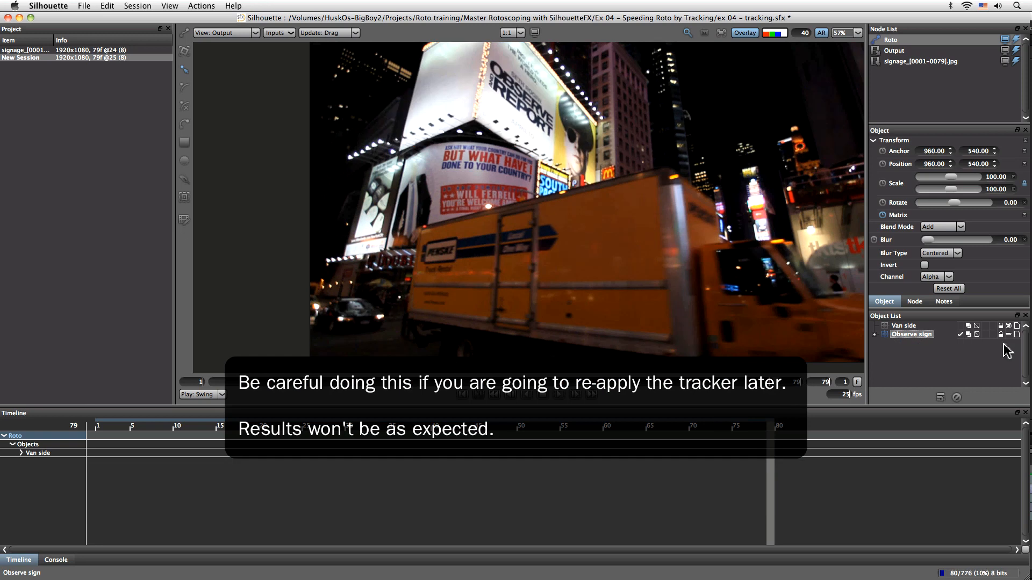
{"action": "left_click", "coordinate": [944, 358]}
Create a point tracker in the Van side layer on the van's side panel and enlarge its match area to about 61 by 60
{"action": "left_click", "coordinate": [902, 326]}
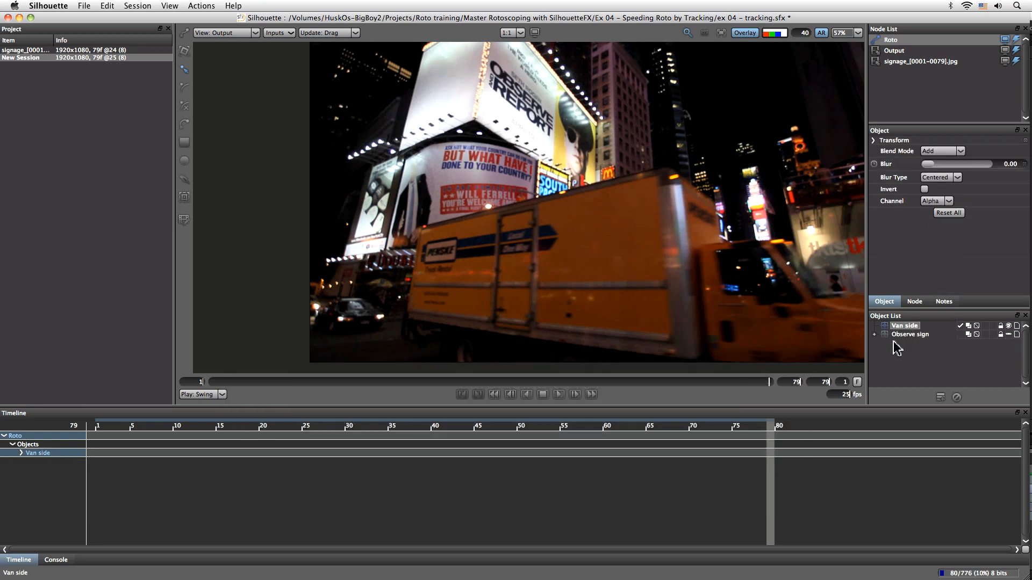
{"action": "left_click", "coordinate": [184, 197]}
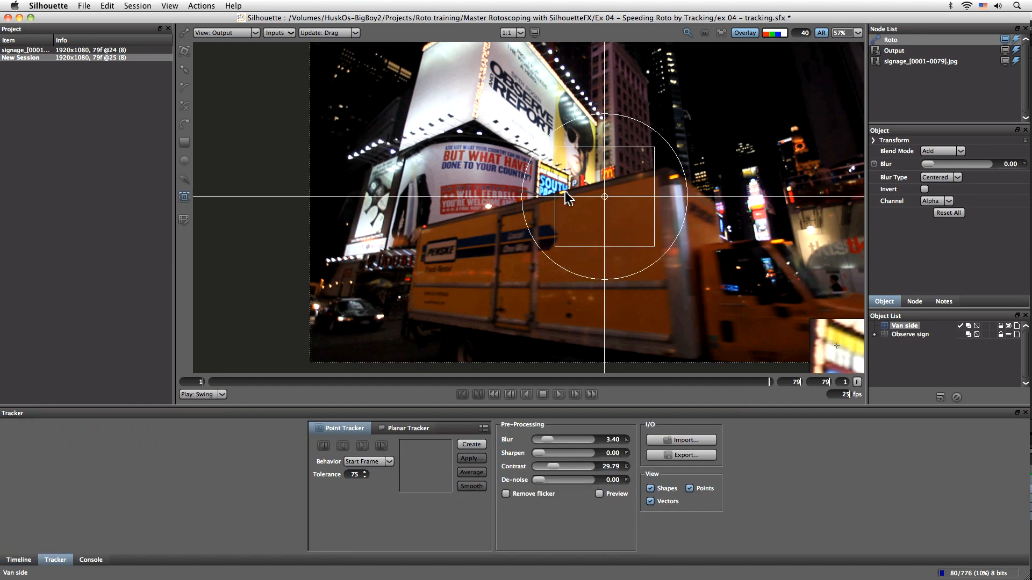
{"action": "left_click", "coordinate": [604, 197]}
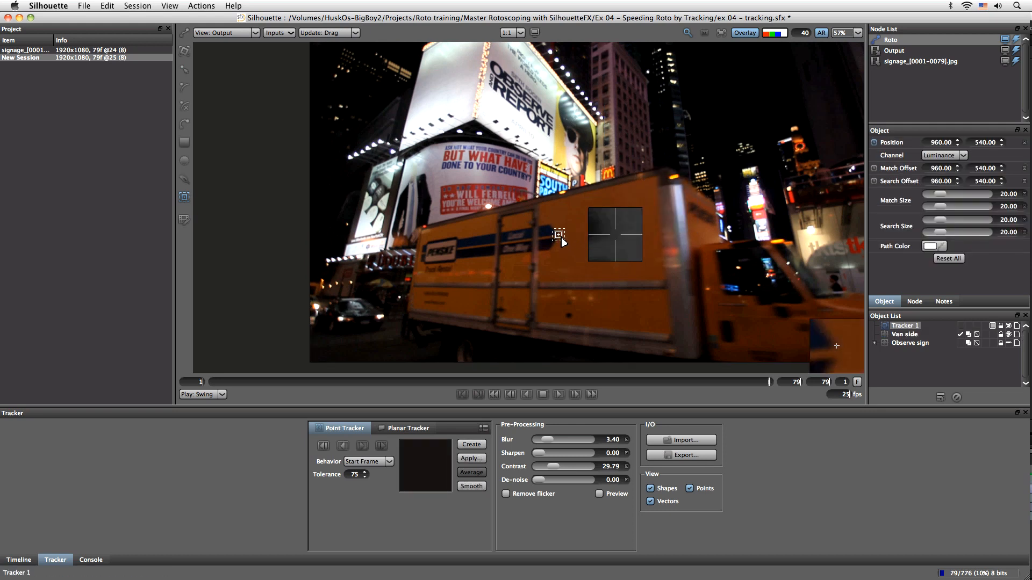
{"action": "left_click_drag", "start_coordinate": [560, 237], "coordinate": [559, 234]}
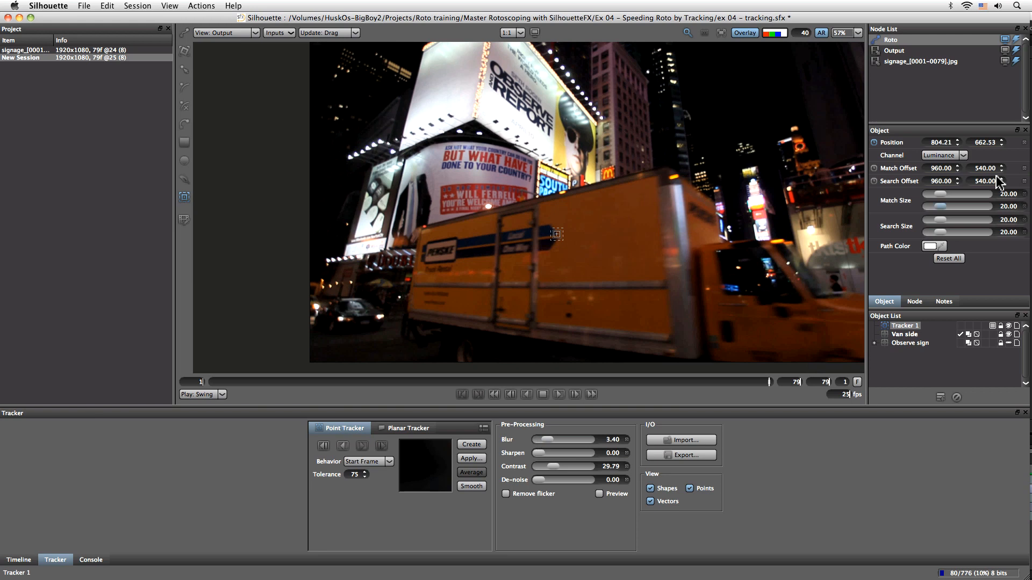
{"action": "left_click_drag", "start_coordinate": [941, 195], "coordinate": [965, 197]}
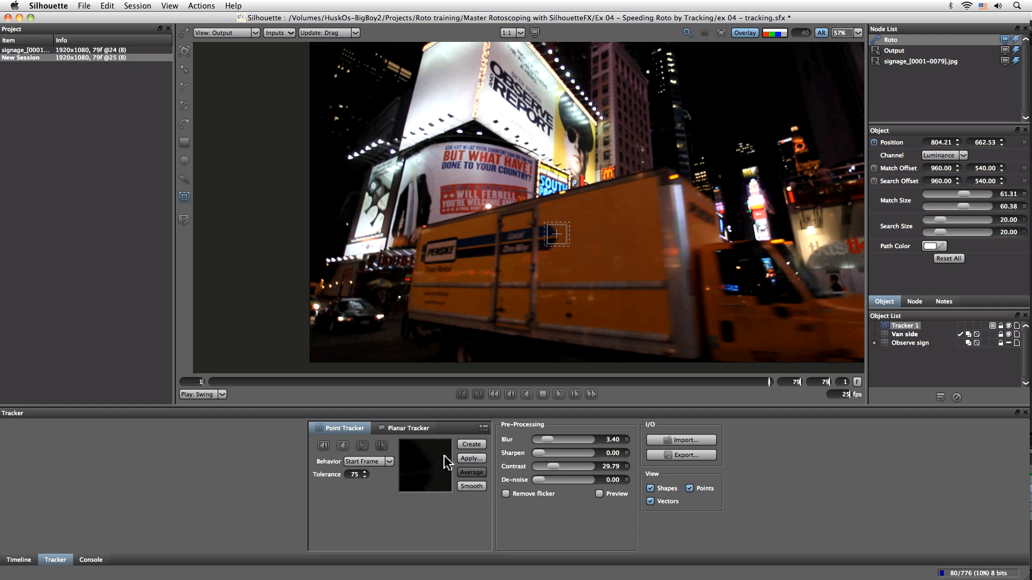
Enable pre-processing preview and set blur to 0, sharpen to 100, contrast to 0 and de-noise to about 25.5
{"action": "left_click", "coordinate": [599, 495]}
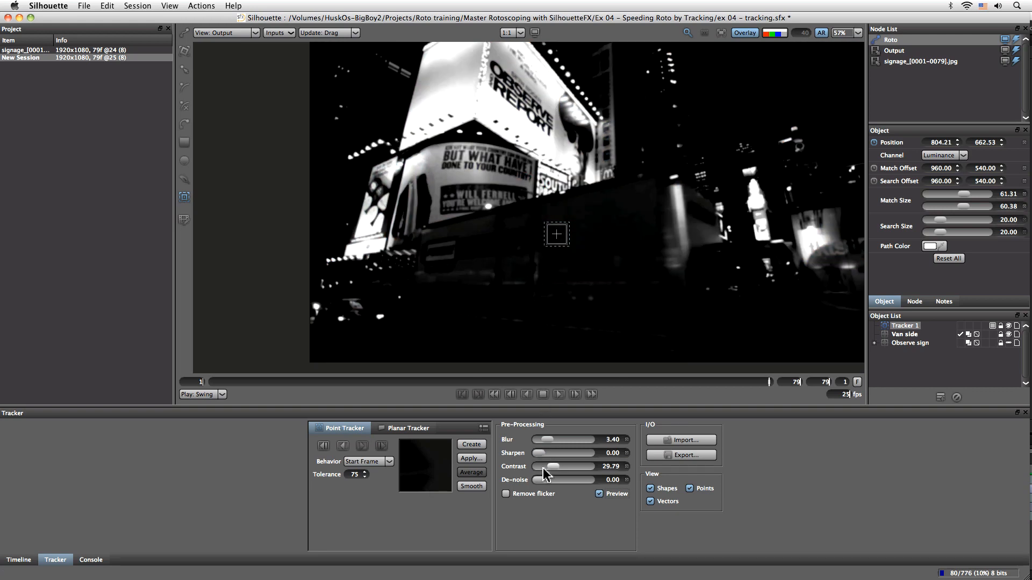
{"action": "left_click_drag", "start_coordinate": [554, 471], "coordinate": [531, 471]}
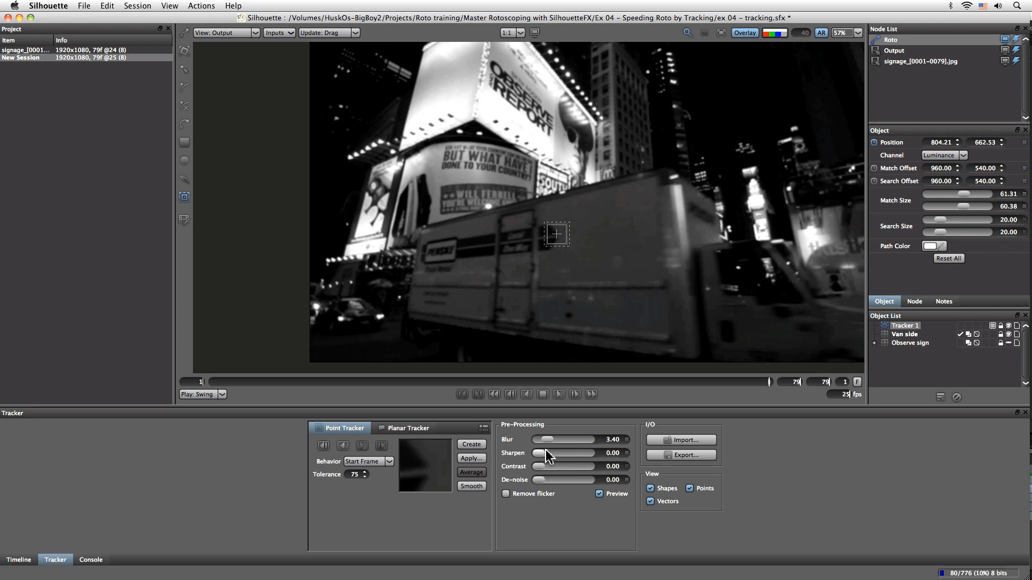
{"action": "left_click_drag", "start_coordinate": [545, 442], "coordinate": [631, 459]}
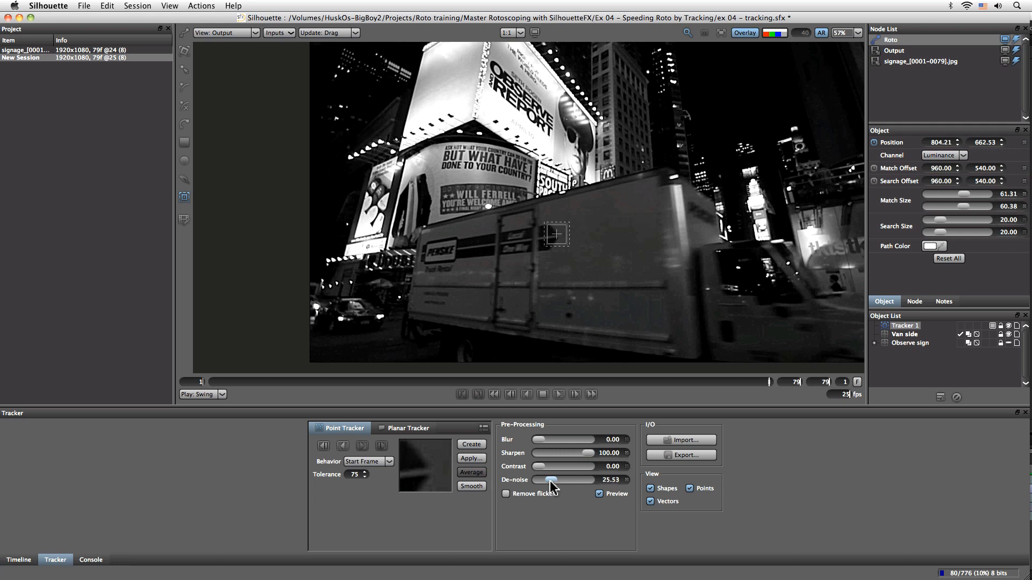
Raise the tracker's de-noise pre-processing to about 43.6
{"action": "left_click_drag", "start_coordinate": [539, 445], "coordinate": [499, 463]}
{"action": "mouse_move", "coordinate": [552, 487]}
{"action": "left_mouse_down"}
{"action": "mouse_move", "coordinate": [595, 483]}
{"action": "mouse_move", "coordinate": [539, 485]}
{"action": "mouse_move", "coordinate": [586, 483]}
{"action": "mouse_move", "coordinate": [555, 482]}
{"action": "mouse_move", "coordinate": [566, 481]}
{"action": "left_mouse_up"}
{"action": "left_click_drag", "start_coordinate": [538, 468], "coordinate": [520, 469]}
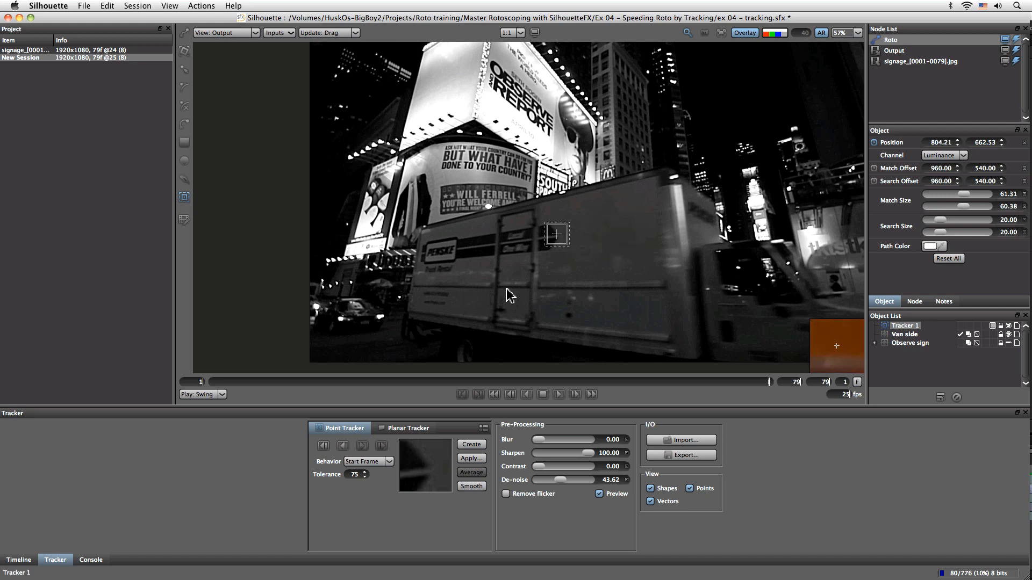
Create a second point tracker on the van's front logo, resize its match area to about 31 by 54 and reposition it
{"action": "left_click", "coordinate": [428, 243]}
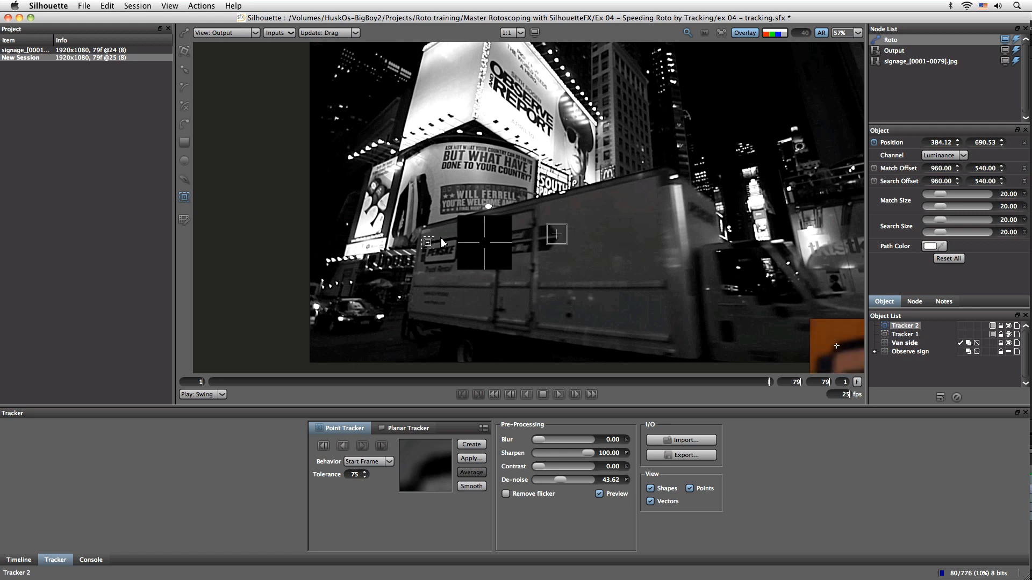
{"action": "mouse_move", "coordinate": [940, 195]}
{"action": "left_mouse_down"}
{"action": "mouse_move", "coordinate": [962, 212]}
{"action": "mouse_move", "coordinate": [952, 206]}
{"action": "left_mouse_up"}
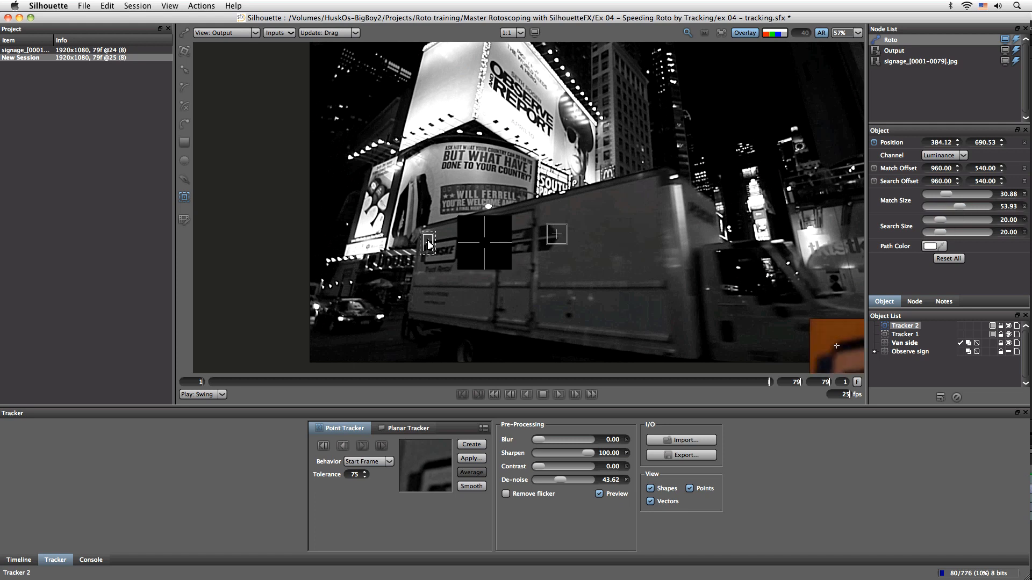
{"action": "left_click_drag", "start_coordinate": [428, 245], "coordinate": [430, 260]}
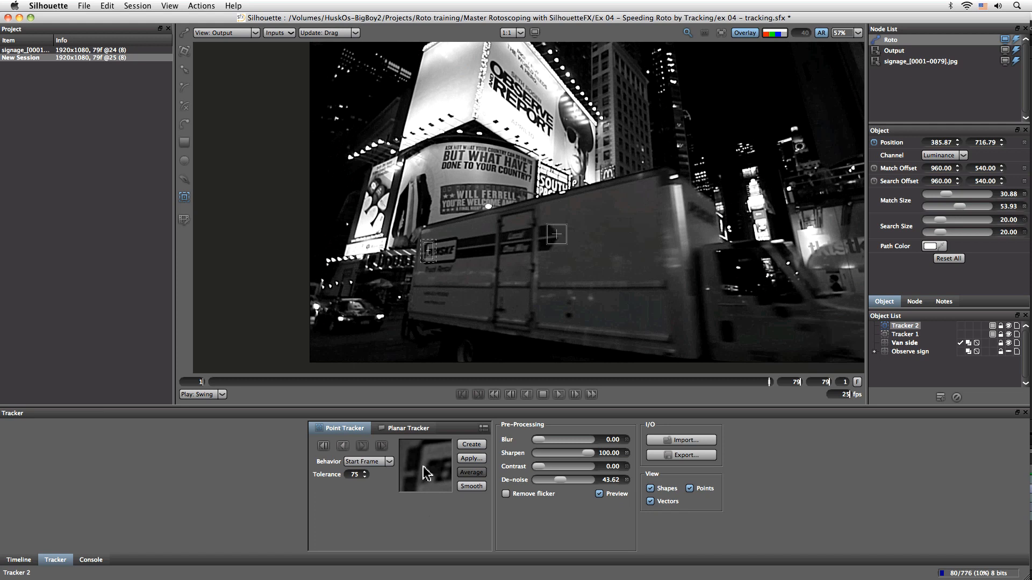
Select both trackers and track them backward through the clip, stopping the tracking partway
{"action": "left_click", "coordinate": [907, 334], "text": "shift"}
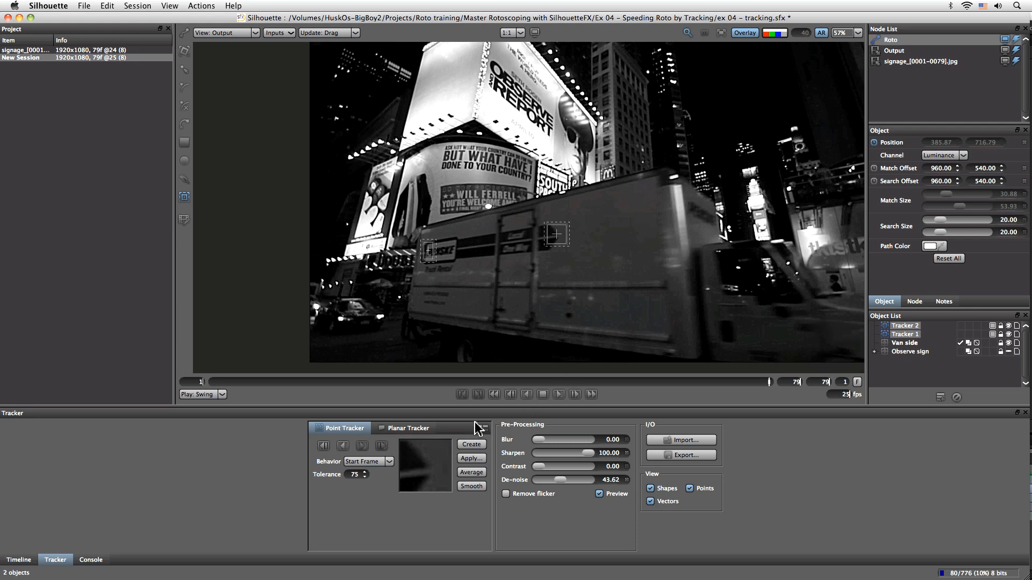
{"action": "left_click", "coordinate": [323, 446]}
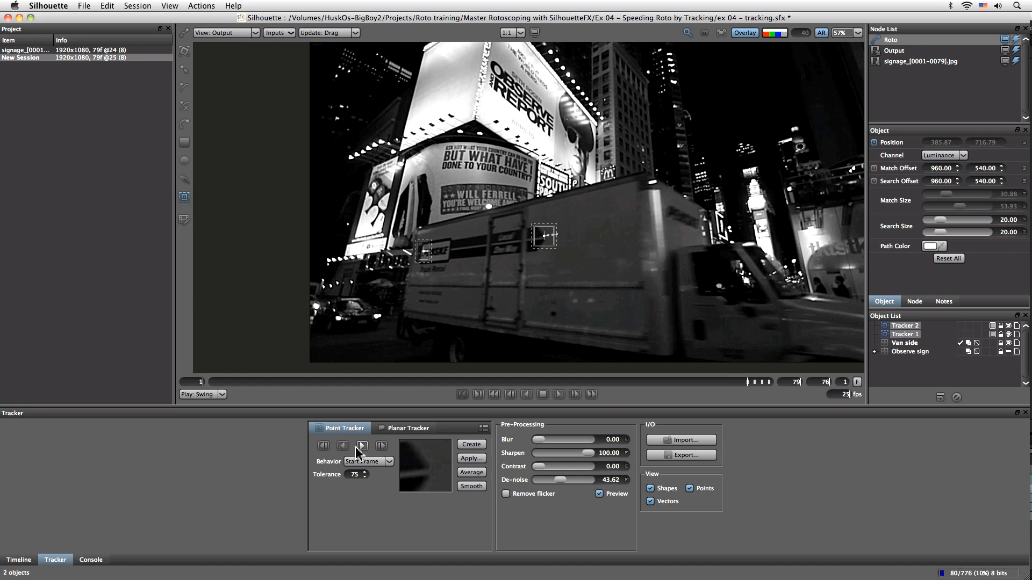
{"action": "left_click", "coordinate": [343, 449]}
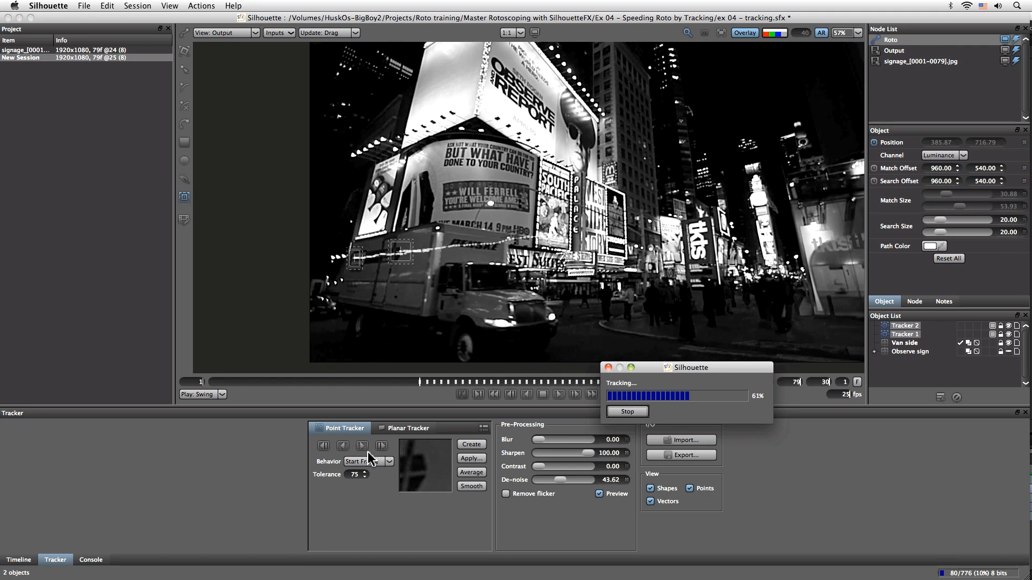
{"action": "left_click", "coordinate": [628, 413]}
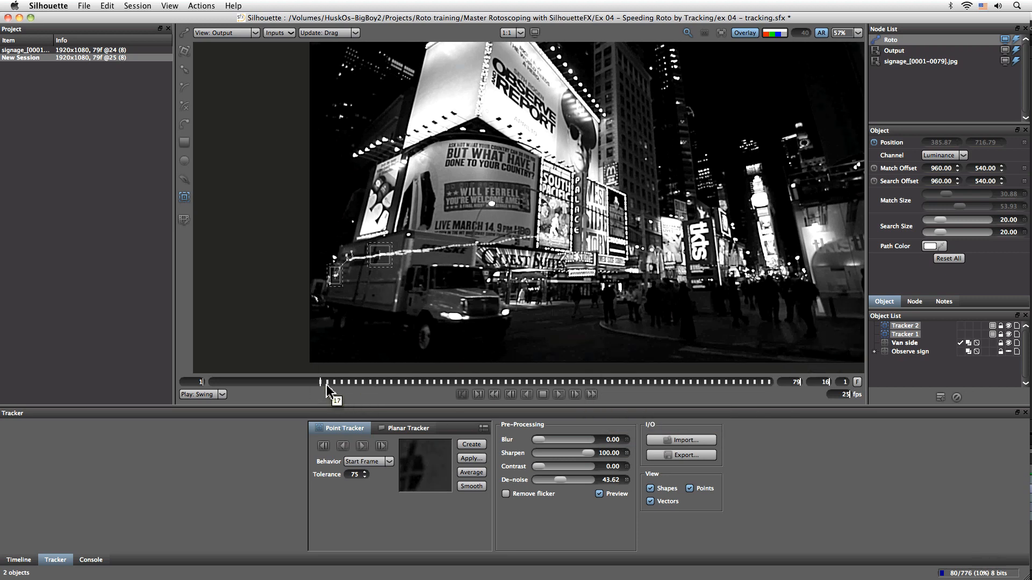
At frame 25, shrink the second tracker's match area to about 26 by 35 and track it backward to frame 1
{"action": "left_click_drag", "start_coordinate": [322, 383], "coordinate": [383, 382]}
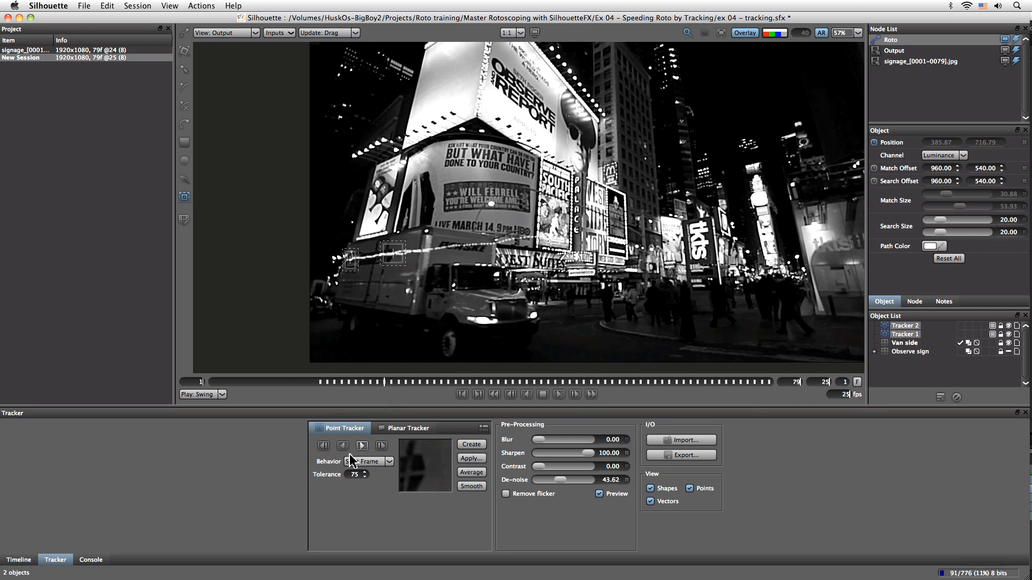
{"action": "left_click", "coordinate": [323, 447]}
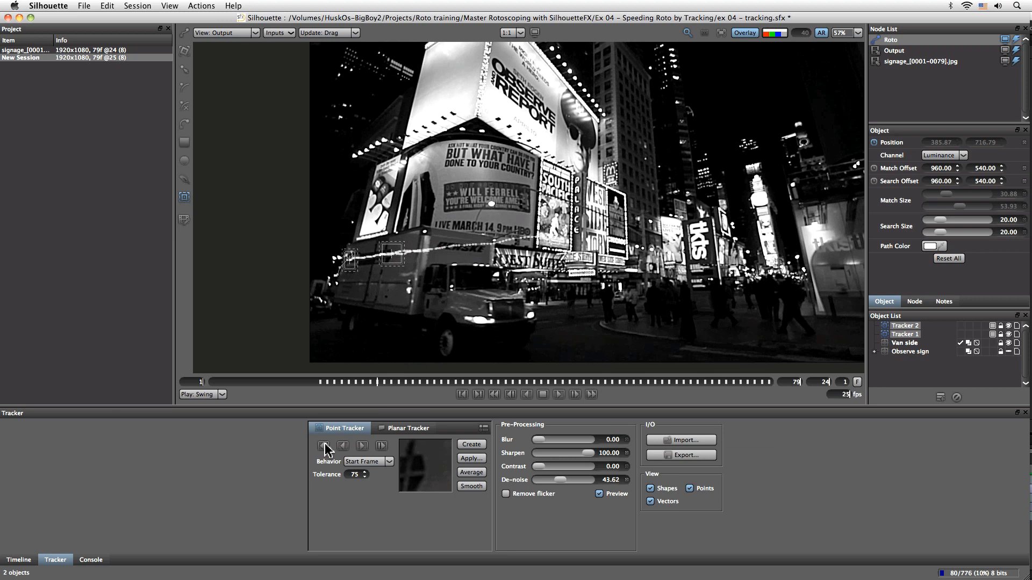
{"action": "left_click", "coordinate": [364, 281]}
{"action": "left_click", "coordinate": [350, 261]}
{"action": "left_click_drag", "start_coordinate": [951, 206], "coordinate": [951, 210]}
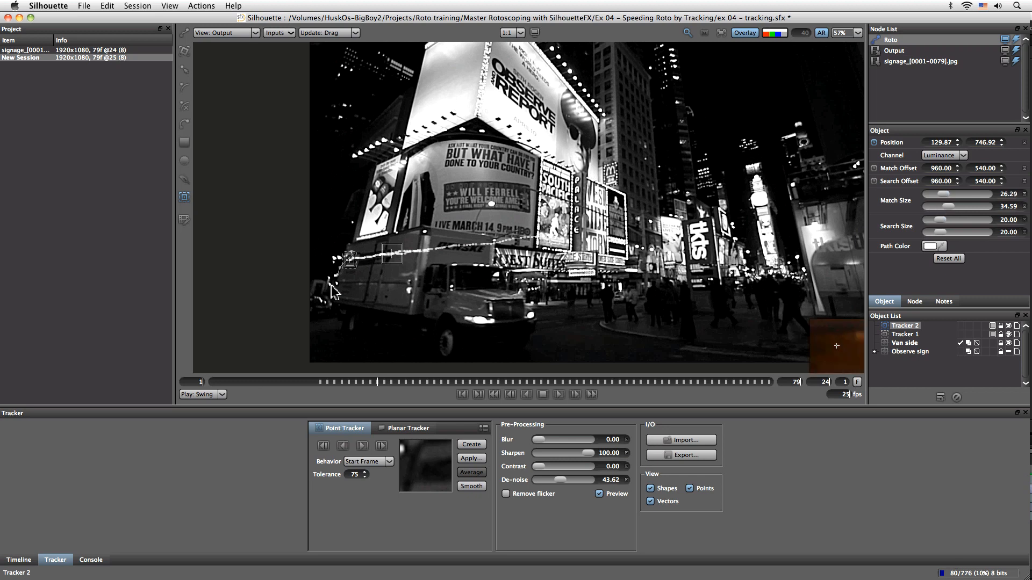
{"action": "left_click", "coordinate": [348, 262]}
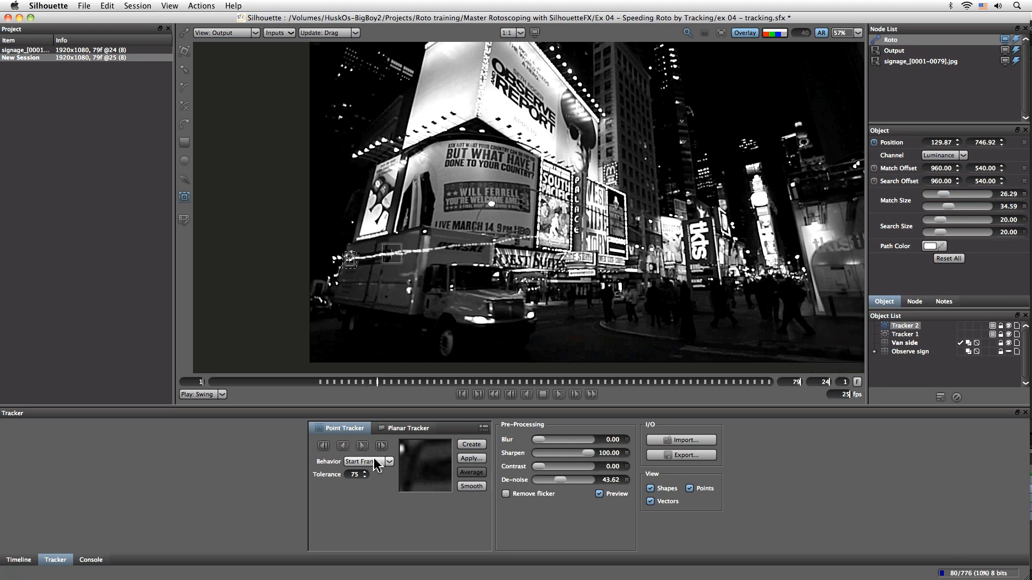
{"action": "left_click", "coordinate": [323, 446]}
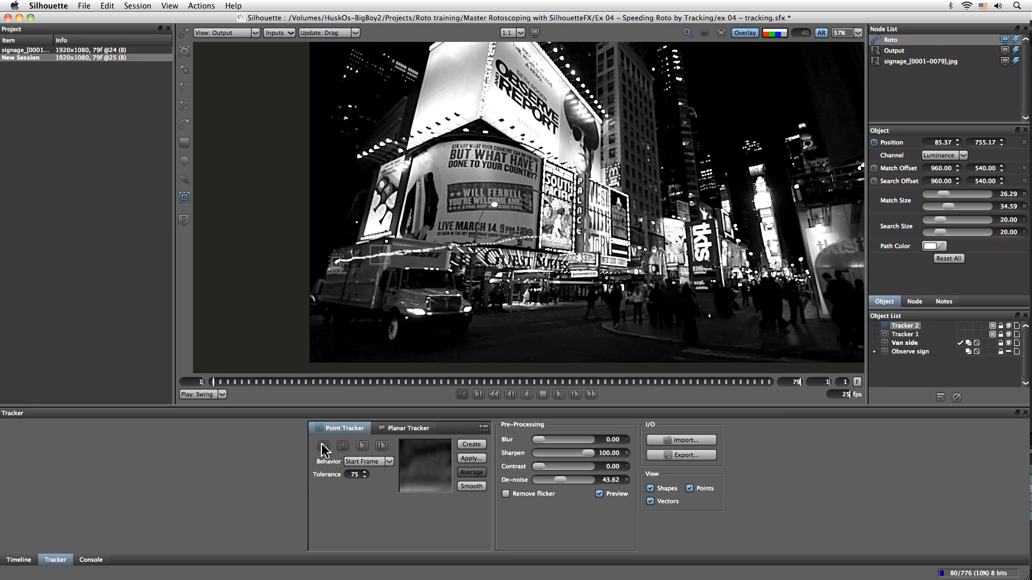
Select the first tracker and track it backward from frame 16 to the start
{"action": "left_click", "coordinate": [379, 255]}
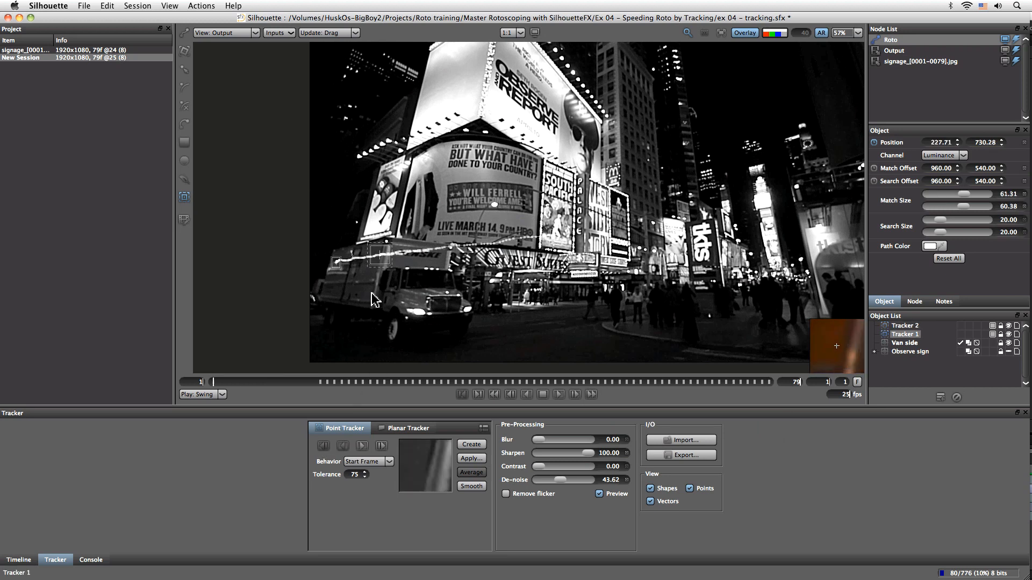
{"action": "left_click", "coordinate": [323, 383]}
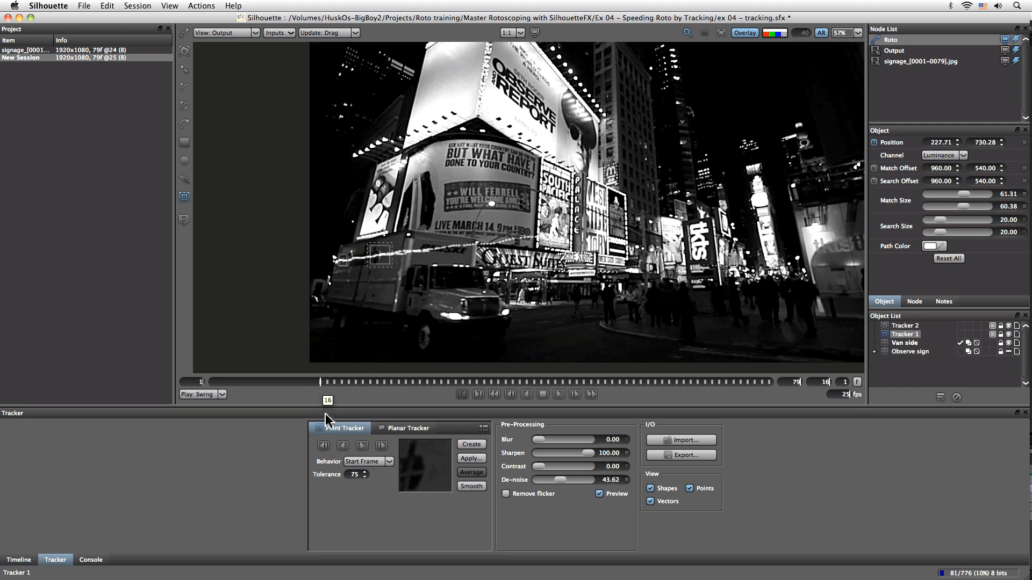
{"action": "left_click", "coordinate": [323, 446]}
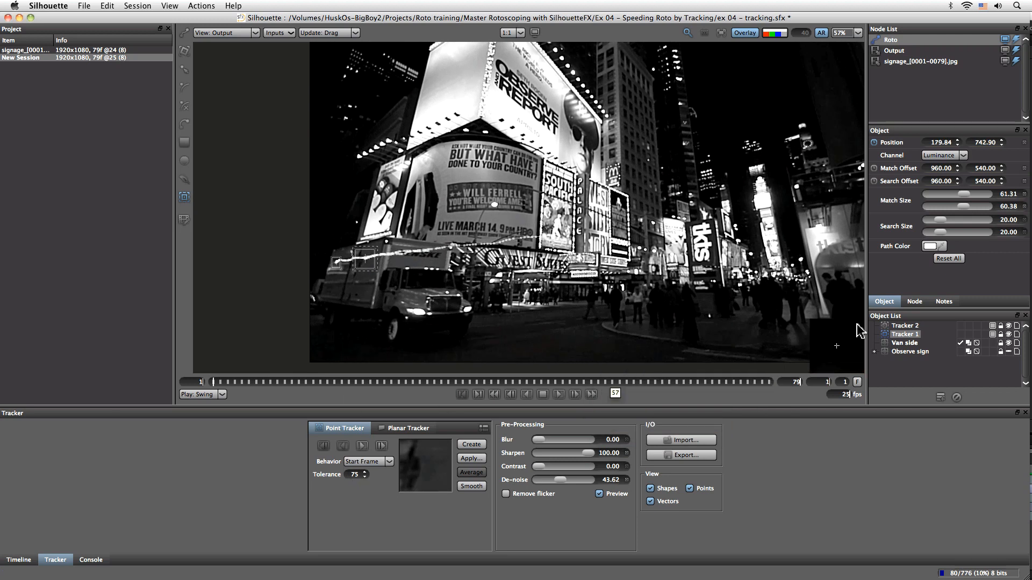
Select both trackers and apply them as a match-move with position, scaling and rotation enabled
{"action": "left_click", "coordinate": [910, 326], "text": "shift"}
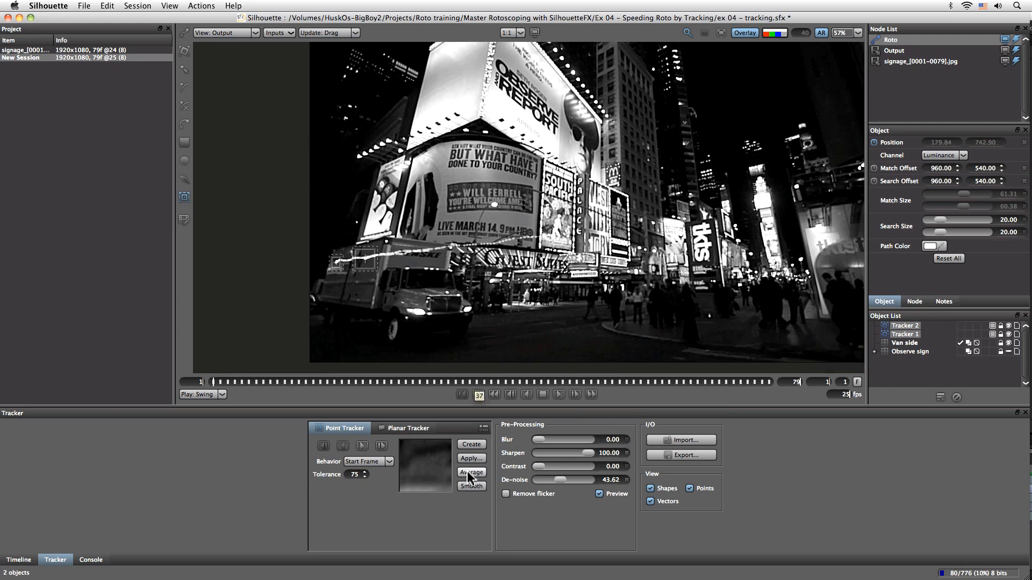
{"action": "left_click", "coordinate": [479, 461]}
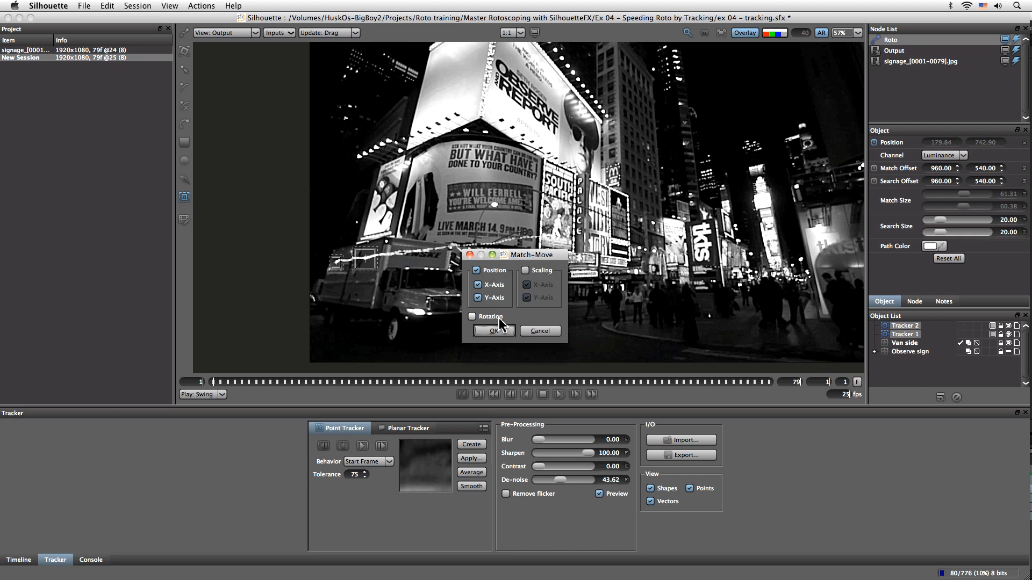
{"action": "left_click", "coordinate": [537, 271]}
{"action": "left_click", "coordinate": [489, 318]}
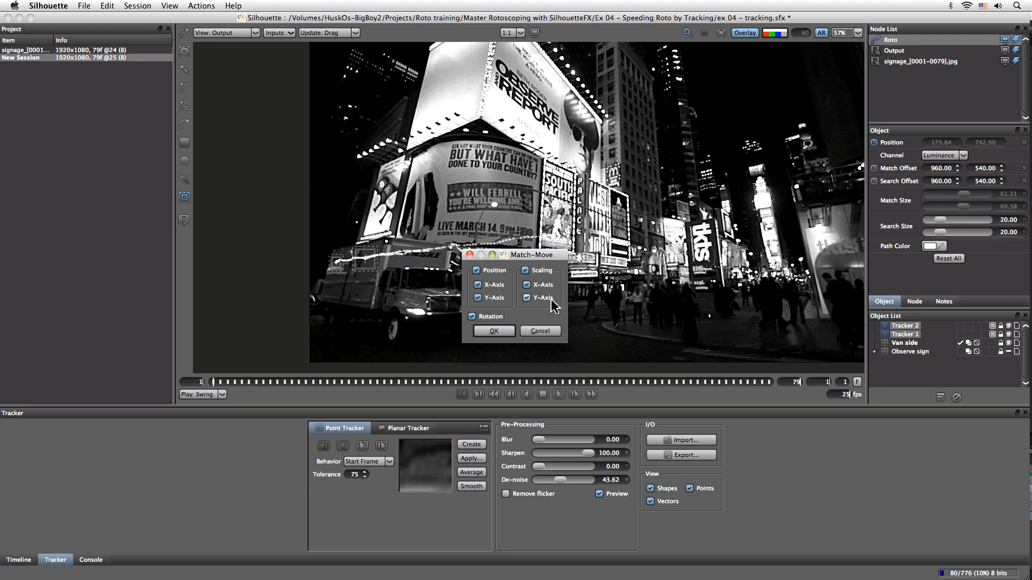
{"action": "left_click", "coordinate": [494, 331]}
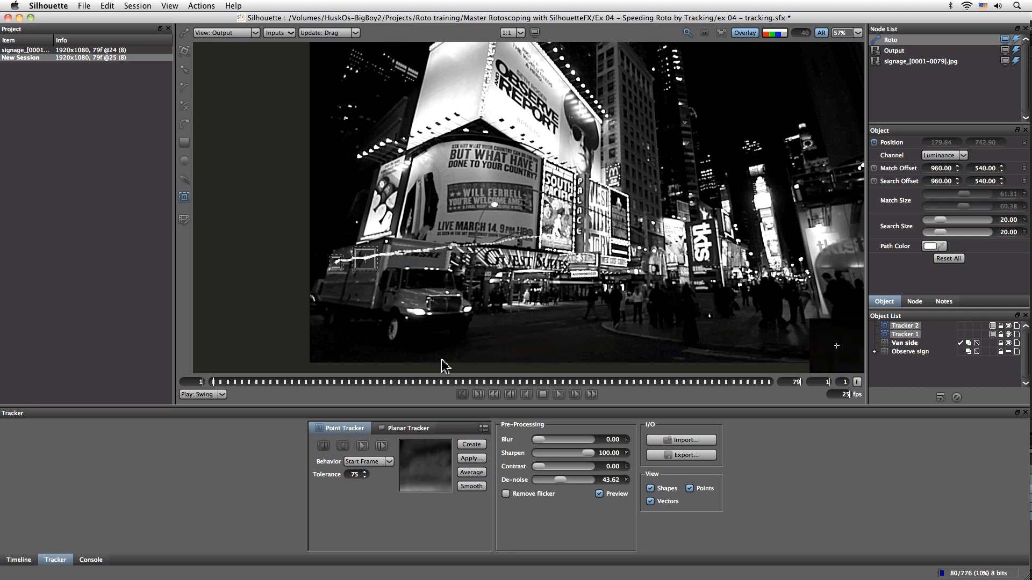
Inspect the Van side layer's transform matrix keyframes while scrubbing to frame 28
{"action": "left_click", "coordinate": [184, 50]}
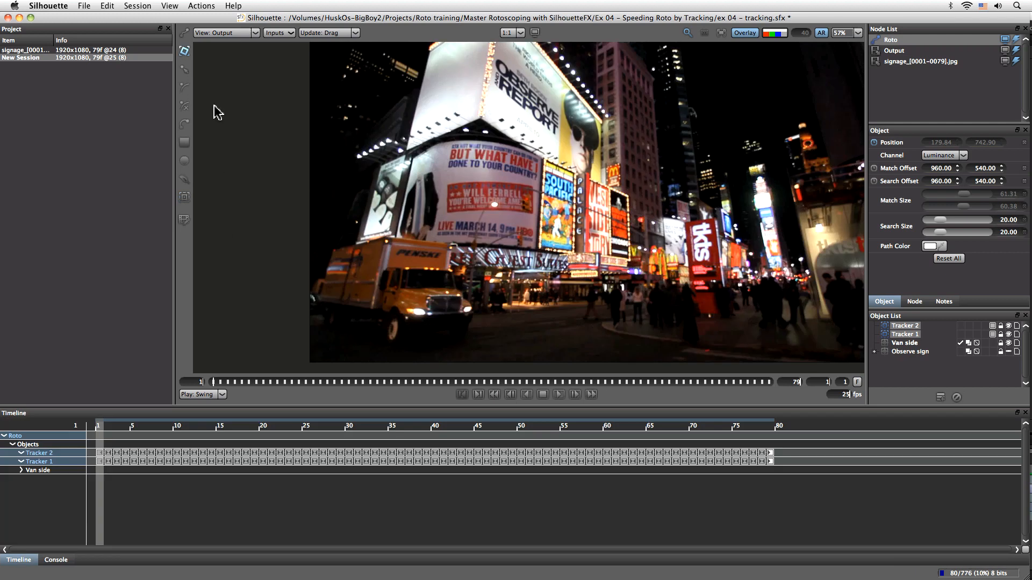
{"action": "left_click", "coordinate": [904, 344]}
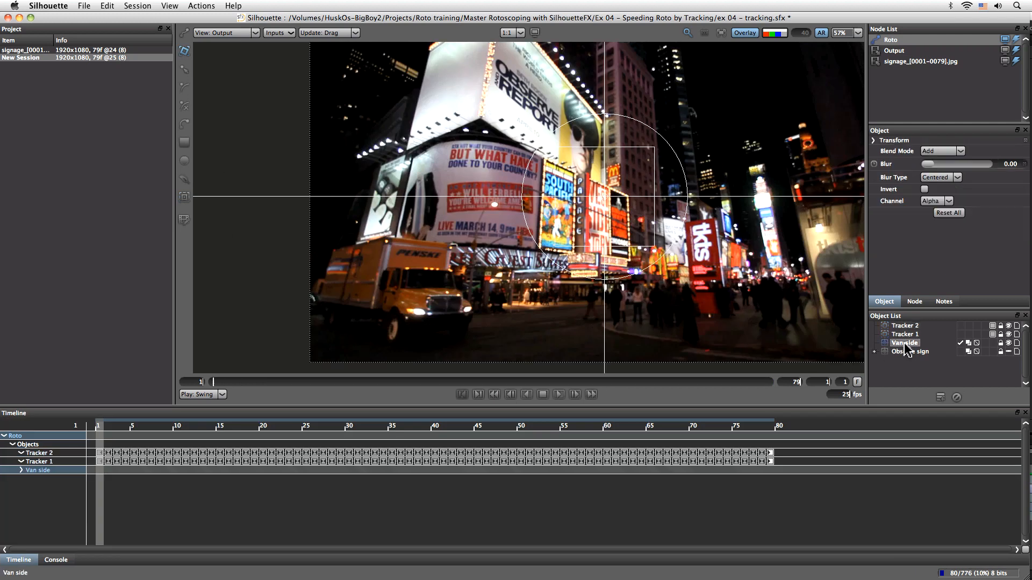
{"action": "left_click_drag", "start_coordinate": [119, 430], "coordinate": [61, 436]}
{"action": "left_click", "coordinate": [22, 471]}
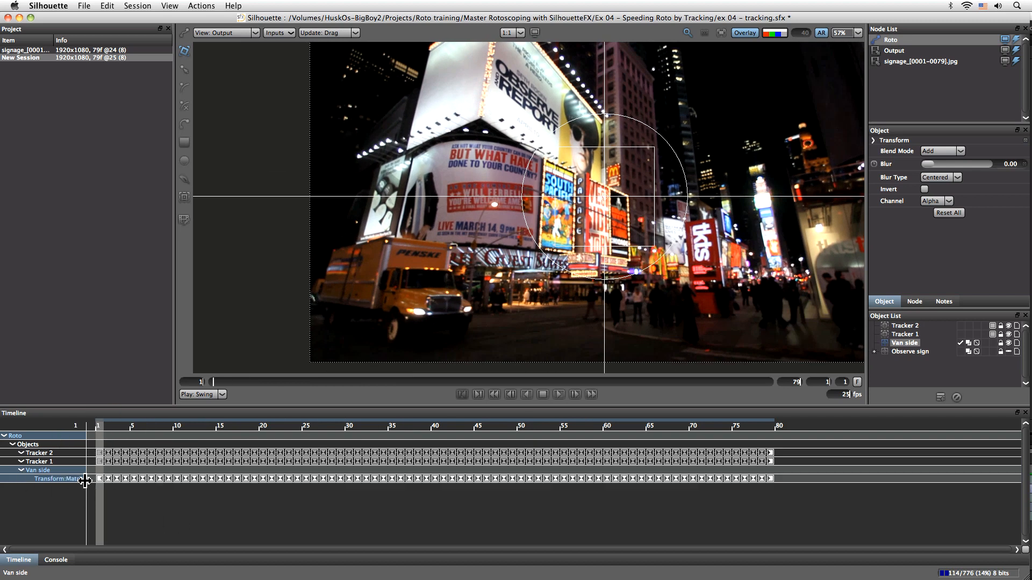
{"action": "left_click_drag", "start_coordinate": [101, 428], "coordinate": [332, 398]}
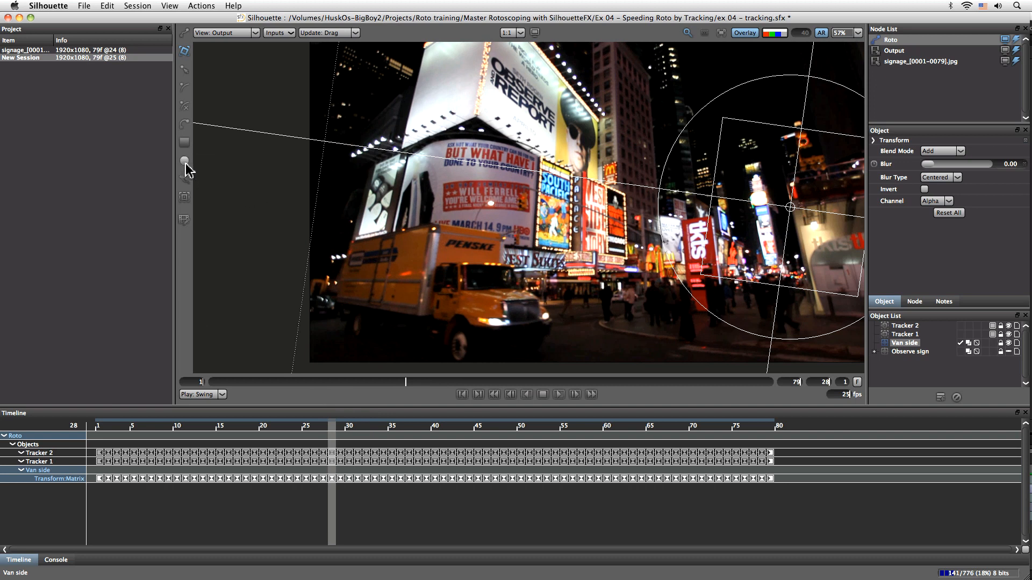
Reselect both trackers and retrack them backward from frame 29
{"action": "left_click", "coordinate": [184, 197]}
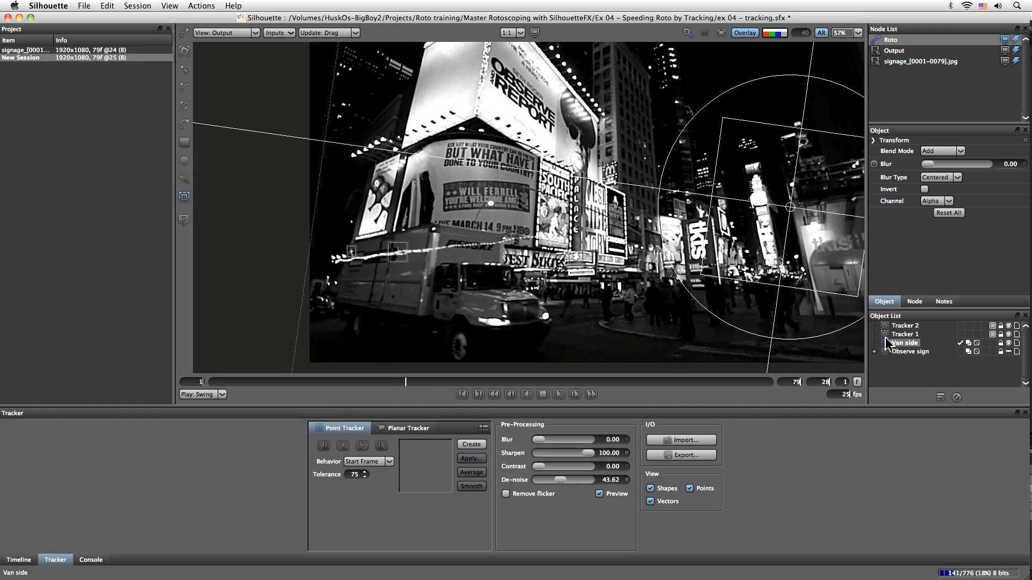
{"action": "left_click", "coordinate": [902, 334]}
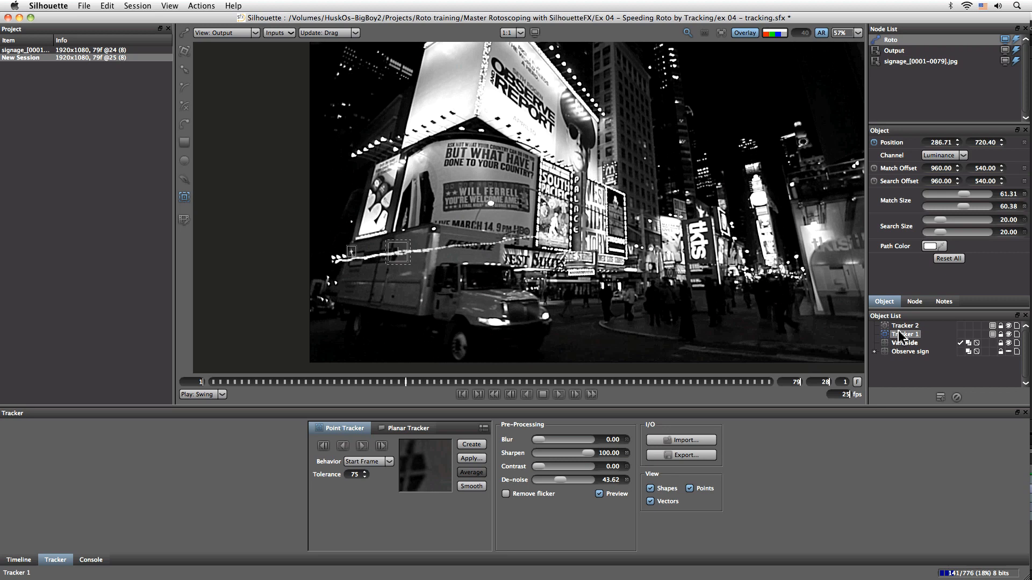
{"action": "left_click", "coordinate": [903, 326]}
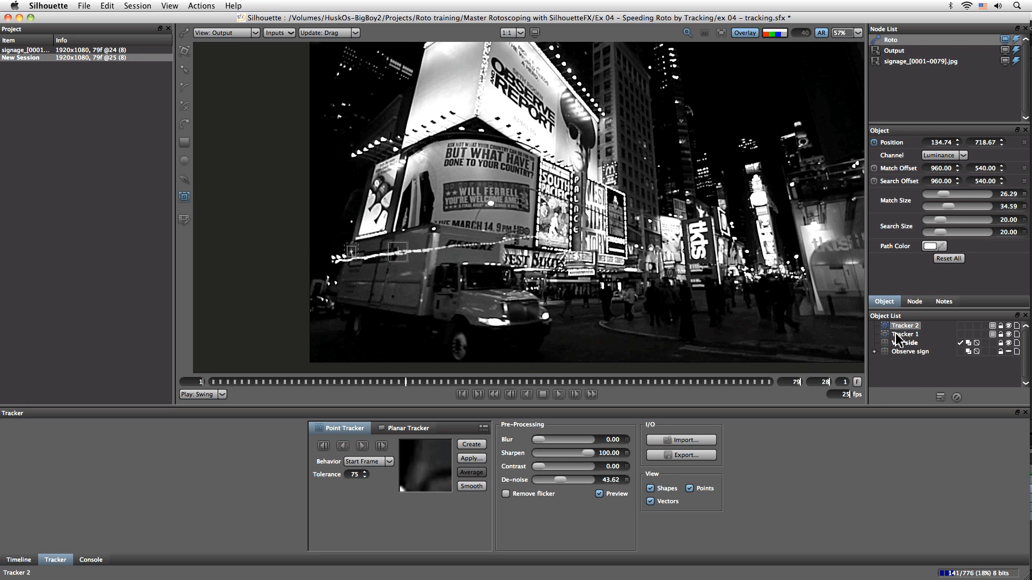
{"action": "mouse_move", "coordinate": [347, 247]}
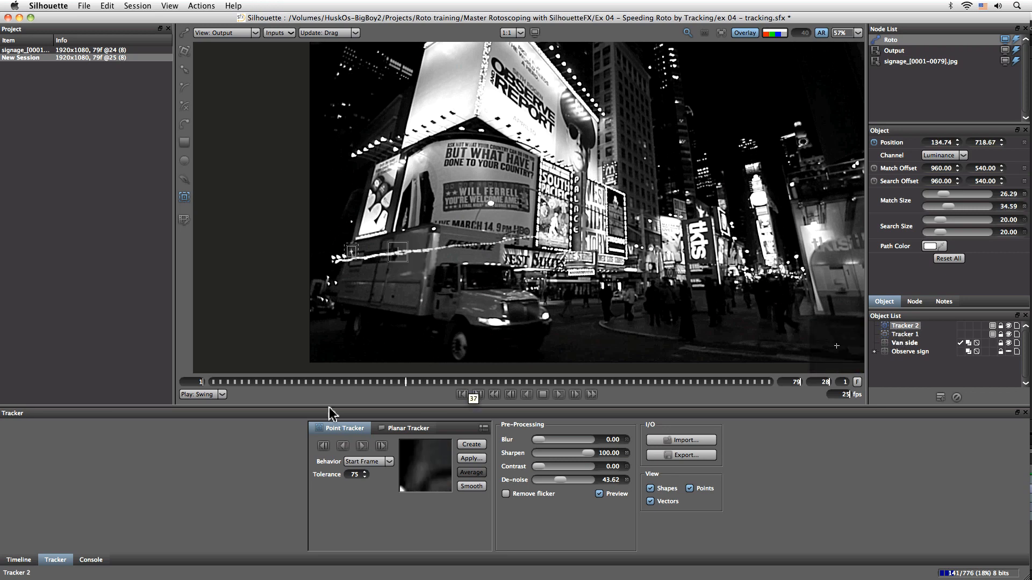
{"action": "left_click_drag", "start_coordinate": [406, 384], "coordinate": [412, 385]}
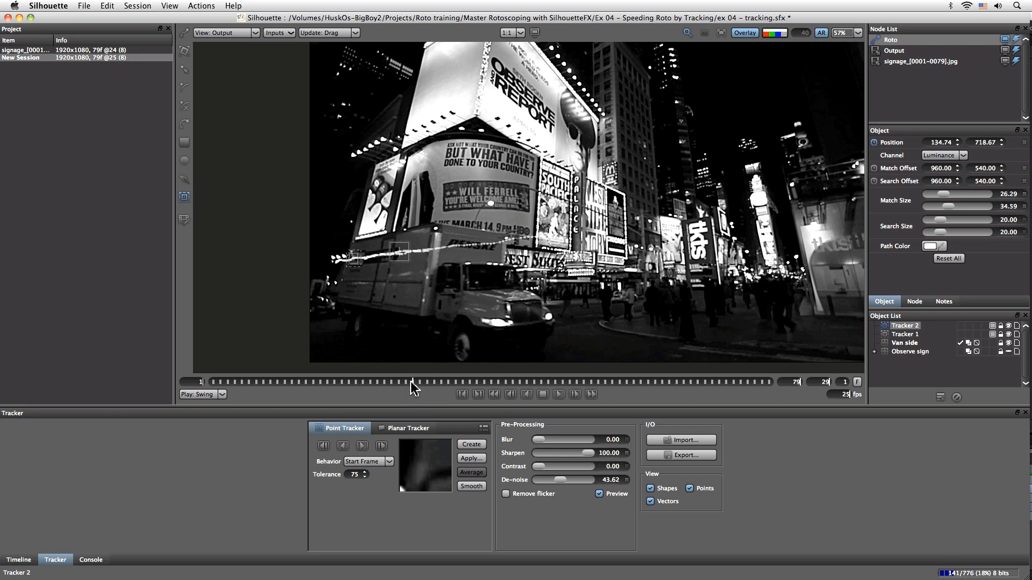
{"action": "left_click", "coordinate": [323, 447]}
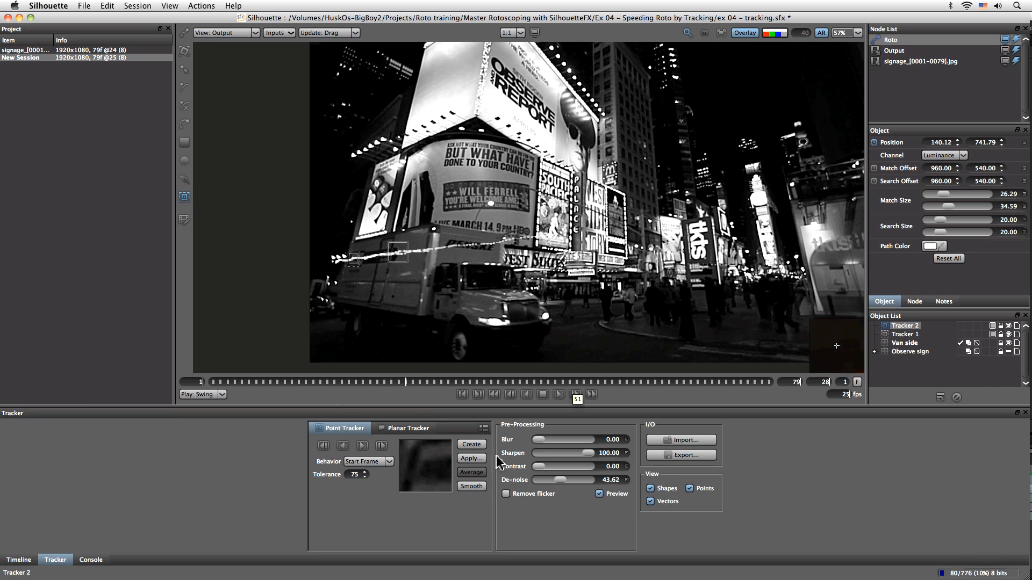
Select both trackers with the Van side layer and reapply the match-move
{"action": "left_click", "coordinate": [908, 344], "text": "shift"}
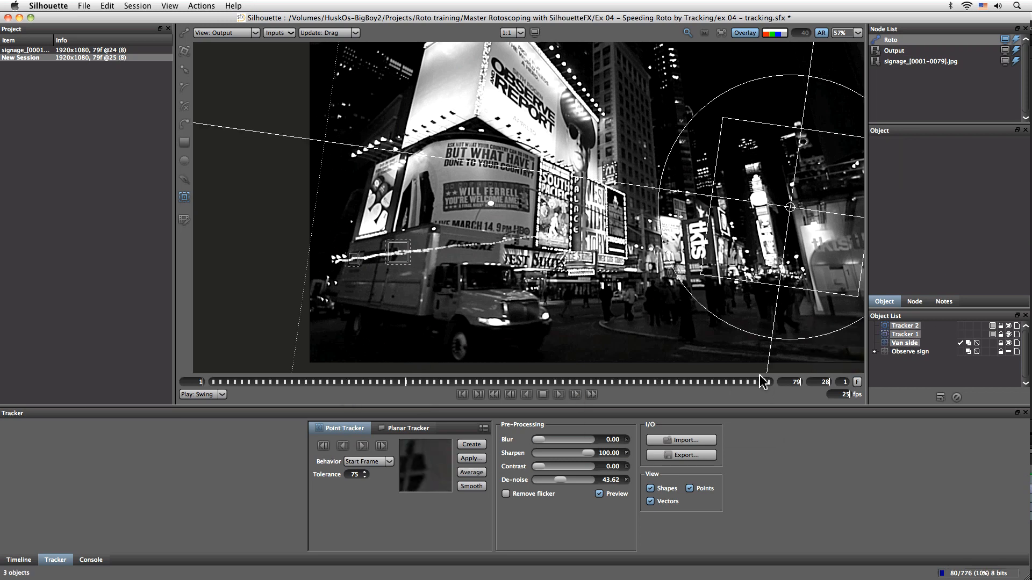
{"action": "left_click", "coordinate": [480, 458]}
{"action": "left_click", "coordinate": [493, 330]}
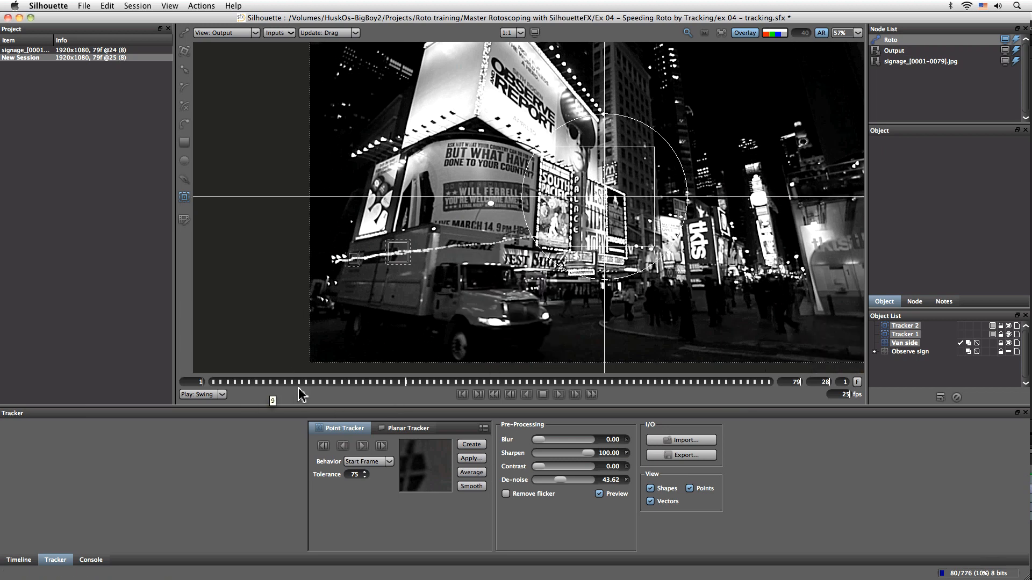
Scrub through the whole clip to review the van match-move with the transform tool
{"action": "left_click", "coordinate": [420, 383]}
{"action": "left_click_drag", "start_coordinate": [429, 385], "coordinate": [771, 375]}
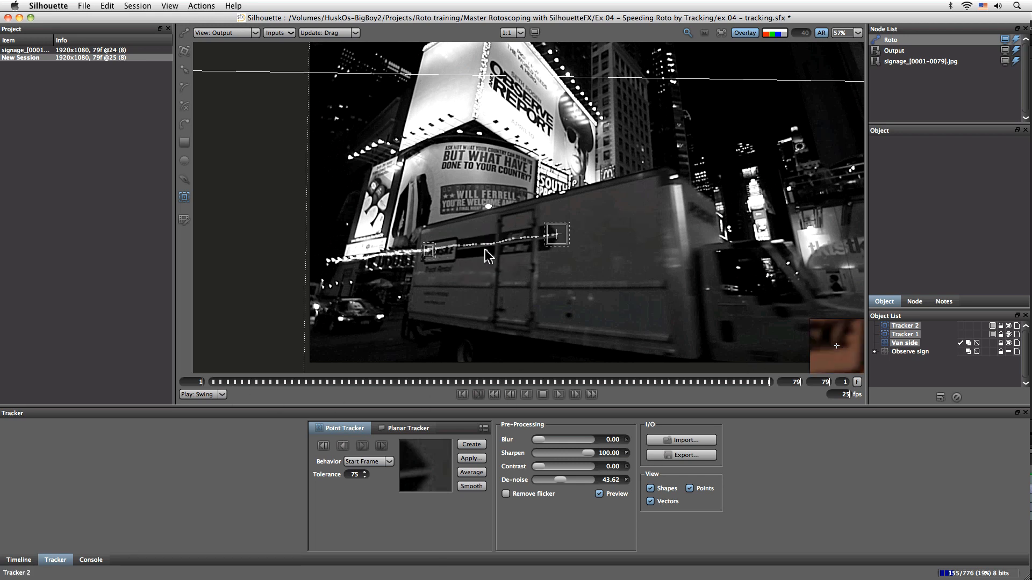
{"action": "left_click_drag", "start_coordinate": [772, 382], "coordinate": [197, 402]}
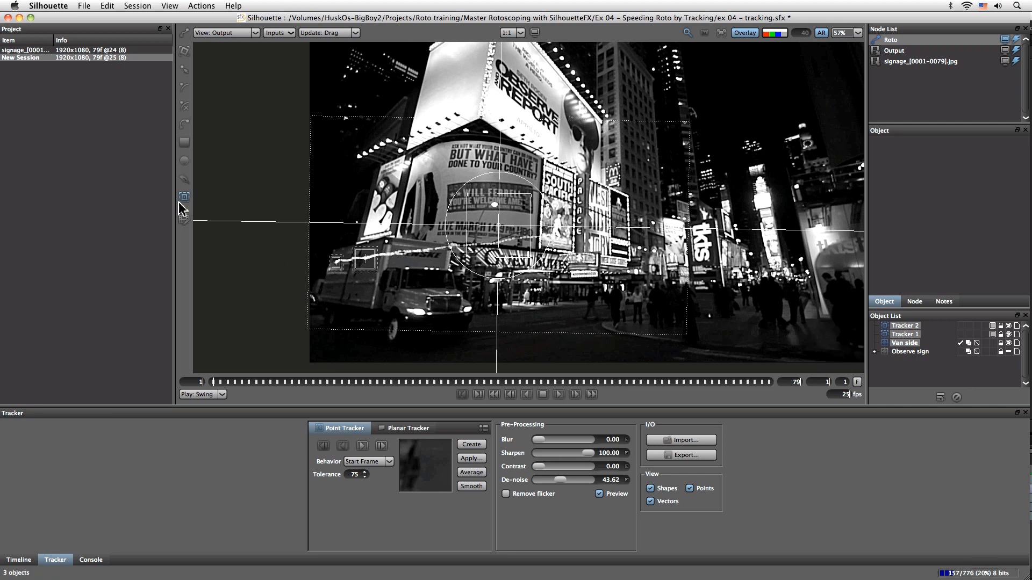
{"action": "left_click", "coordinate": [184, 50]}
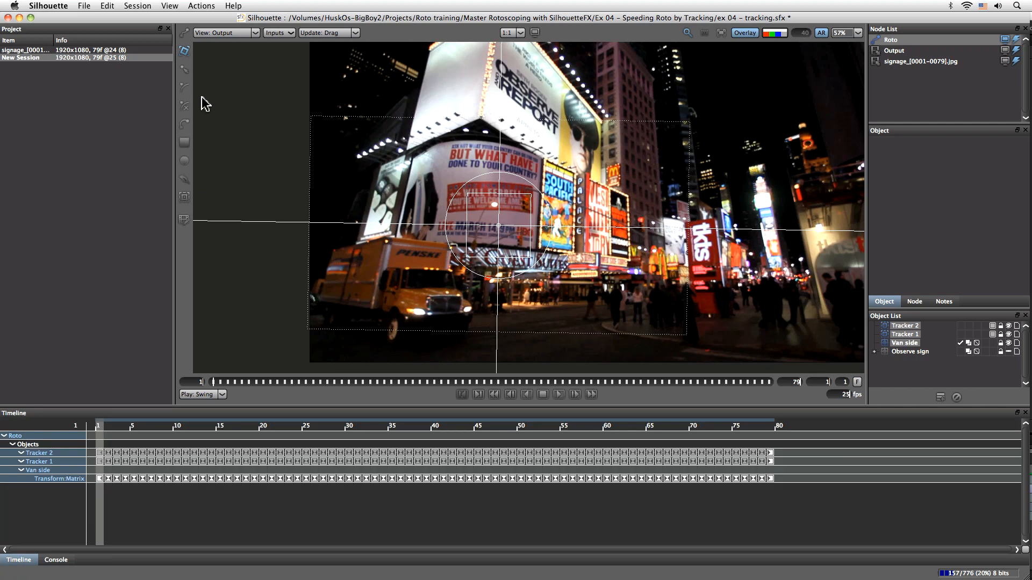
At the last frame, draw a rectangle shape in the Van side layer over the van's side panel and fit its corners
{"action": "left_click", "coordinate": [768, 383]}
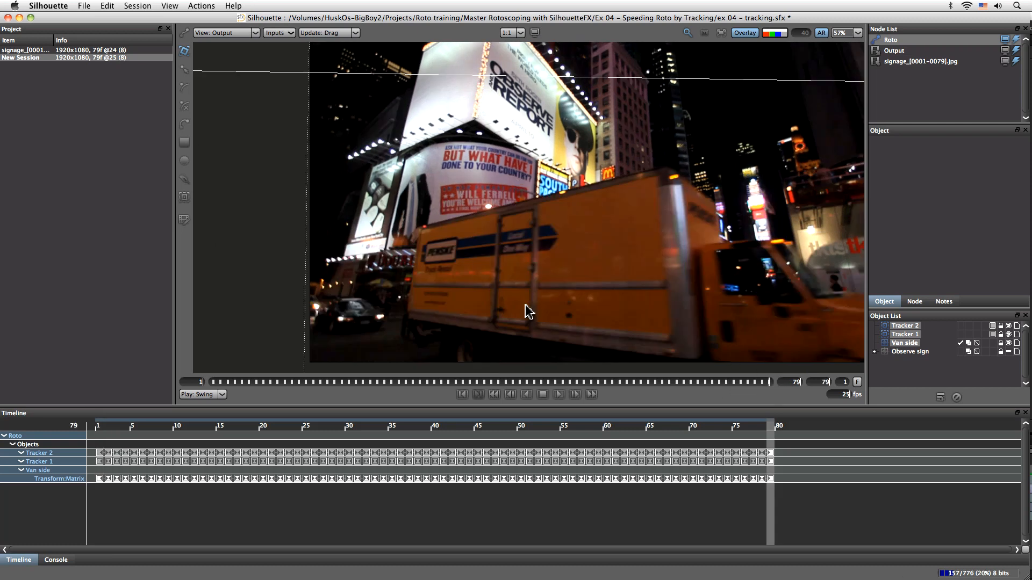
{"action": "mouse_move", "coordinate": [772, 383]}
{"action": "left_mouse_down"}
{"action": "mouse_move", "coordinate": [558, 382]}
{"action": "mouse_move", "coordinate": [782, 373]}
{"action": "left_mouse_up"}
{"action": "left_click", "coordinate": [184, 142]}
{"action": "left_click_drag", "start_coordinate": [602, 310], "coordinate": [642, 331]}
{"action": "left_click_drag", "start_coordinate": [643, 229], "coordinate": [659, 183]}
{"action": "left_click_drag", "start_coordinate": [646, 333], "coordinate": [670, 337]}
{"action": "left_click_drag", "start_coordinate": [417, 328], "coordinate": [412, 318]}
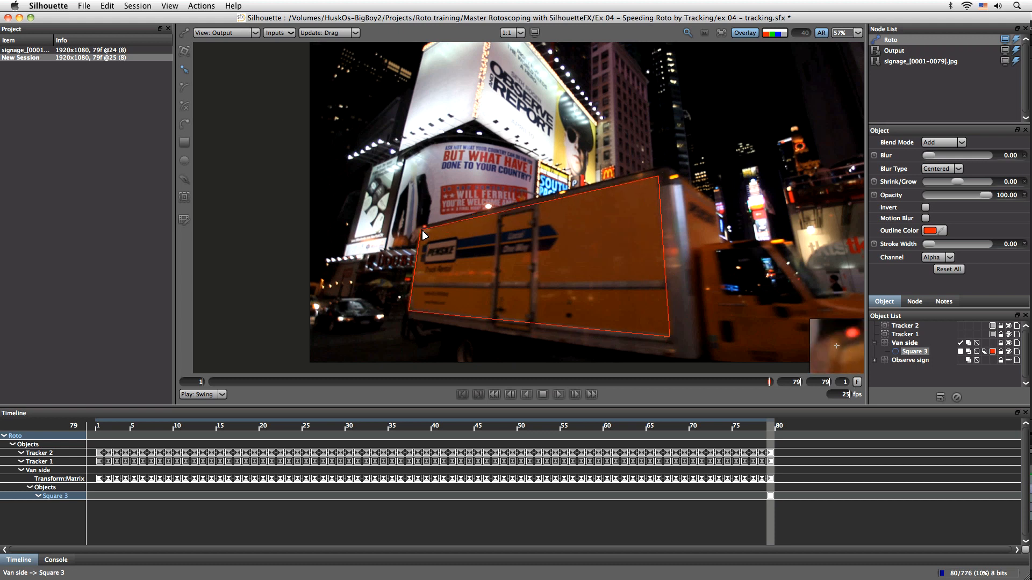
At frame 1, reshape the rectangle with the transform tool and corner points to fit the van's side
{"action": "left_click_drag", "start_coordinate": [773, 429], "coordinate": [78, 409]}
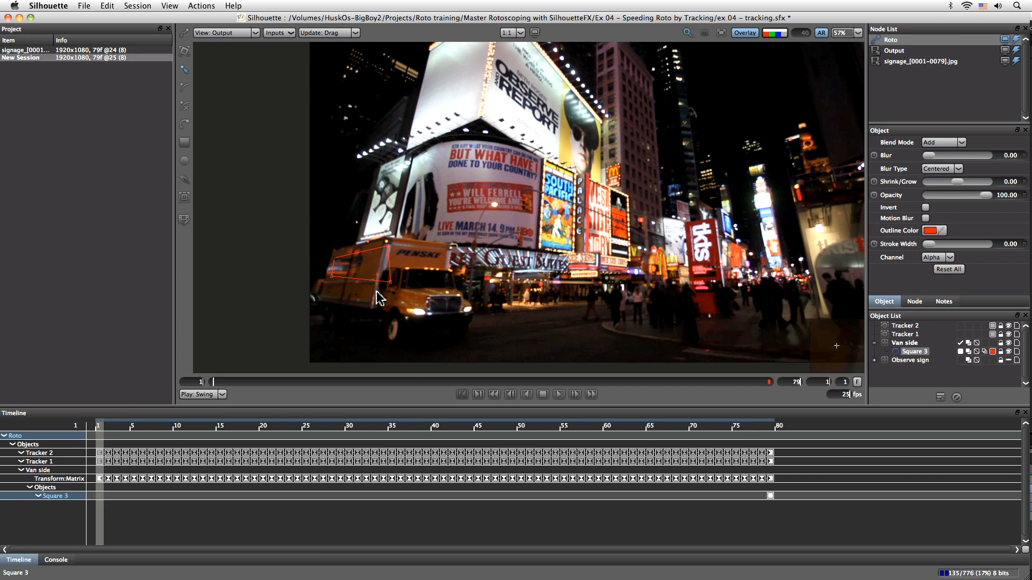
{"action": "key", "text": "i"}
{"action": "left_click_drag", "start_coordinate": [382, 314], "coordinate": [607, 335]}
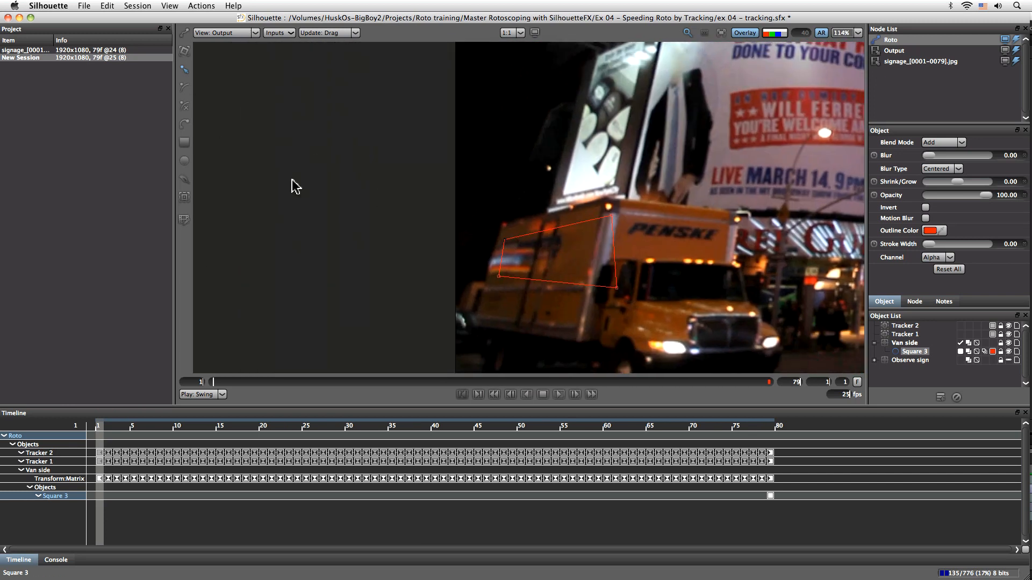
{"action": "key", "text": "t"}
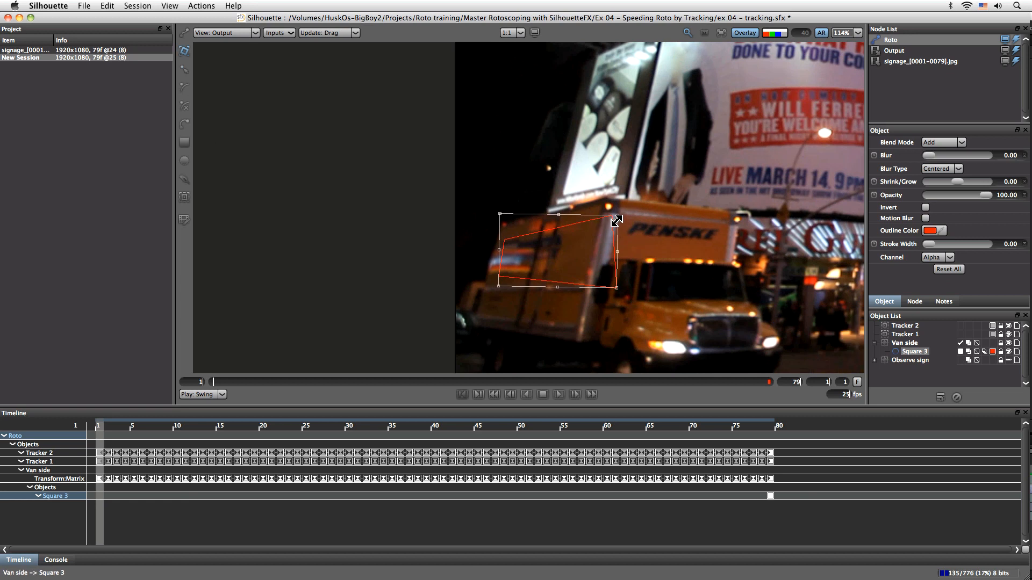
{"action": "left_click_drag", "start_coordinate": [602, 220], "coordinate": [591, 195]}
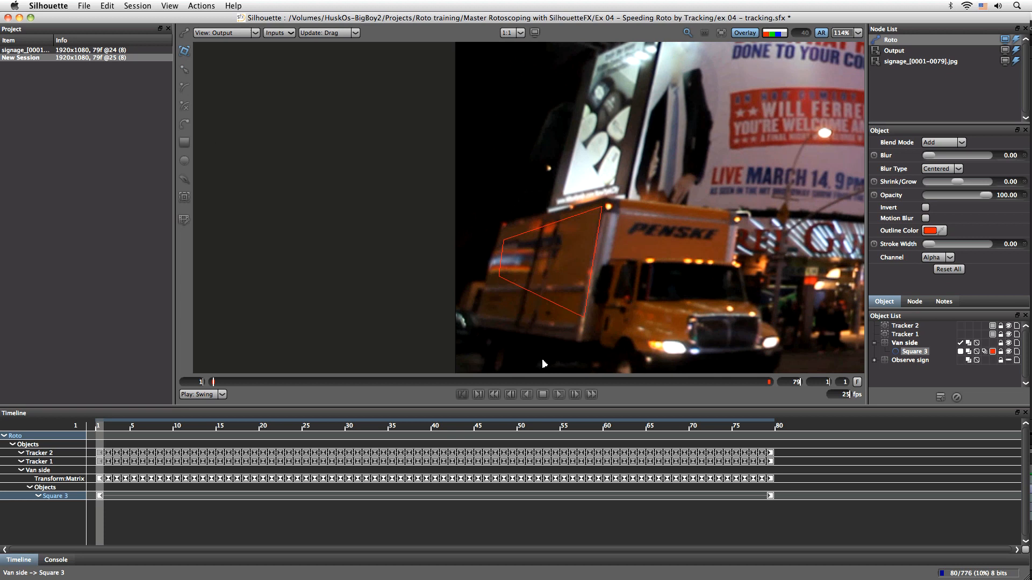
{"action": "left_click_drag", "start_coordinate": [617, 286], "coordinate": [598, 334]}
{"action": "left_click_drag", "start_coordinate": [500, 206], "coordinate": [488, 181]}
{"action": "mouse_move", "coordinate": [499, 328]}
{"action": "left_mouse_down"}
{"action": "mouse_move", "coordinate": [451, 355]}
{"action": "mouse_move", "coordinate": [536, 193]}
{"action": "mouse_move", "coordinate": [505, 333]}
{"action": "left_mouse_up"}
{"action": "left_click_drag", "start_coordinate": [524, 67], "coordinate": [528, 58]}
{"action": "left_click_drag", "start_coordinate": [642, 207], "coordinate": [655, 157]}
{"action": "left_click_drag", "start_coordinate": [526, 206], "coordinate": [526, 208]}
Move both van trackers into the Van side layer and collapse it
{"action": "left_click_drag", "start_coordinate": [99, 430], "coordinate": [358, 435]}
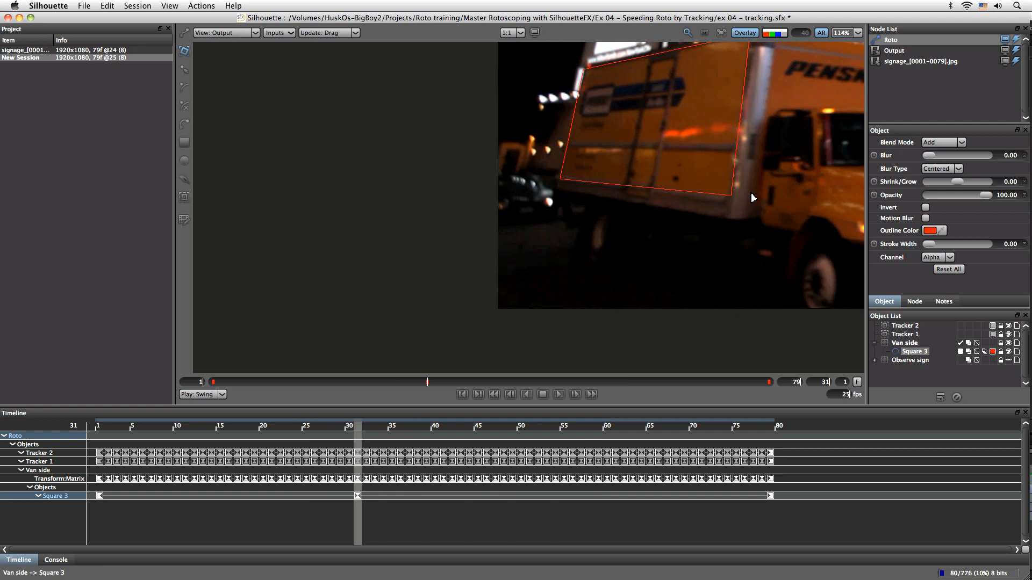
{"action": "left_click_drag", "start_coordinate": [693, 423], "coordinate": [98, 426]}
{"action": "left_click_drag", "start_coordinate": [558, 87], "coordinate": [538, 306]}
{"action": "left_click_drag", "start_coordinate": [541, 173], "coordinate": [525, 195]}
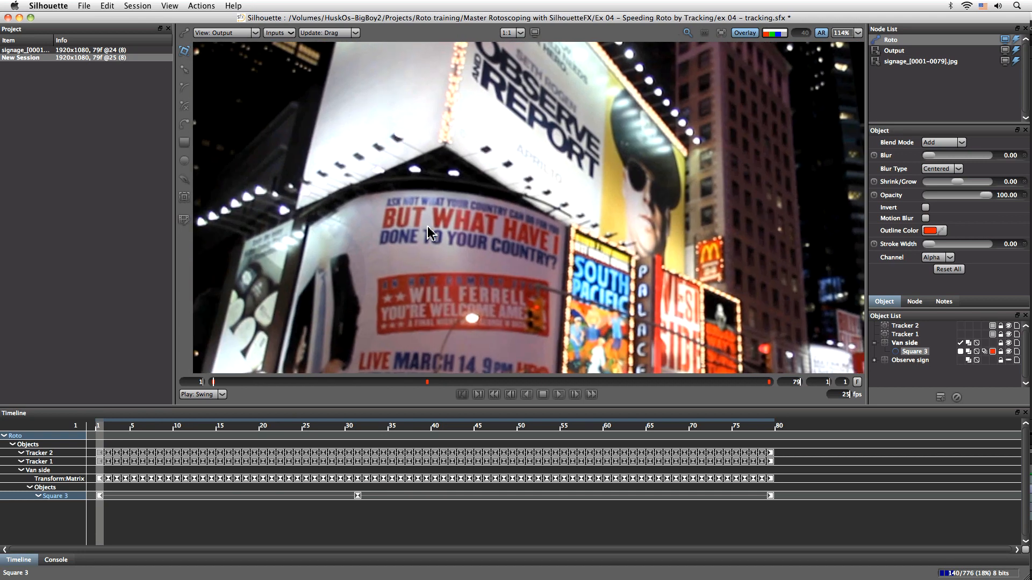
{"action": "left_click", "coordinate": [907, 334]}
{"action": "left_click", "coordinate": [906, 325], "text": "shift"}
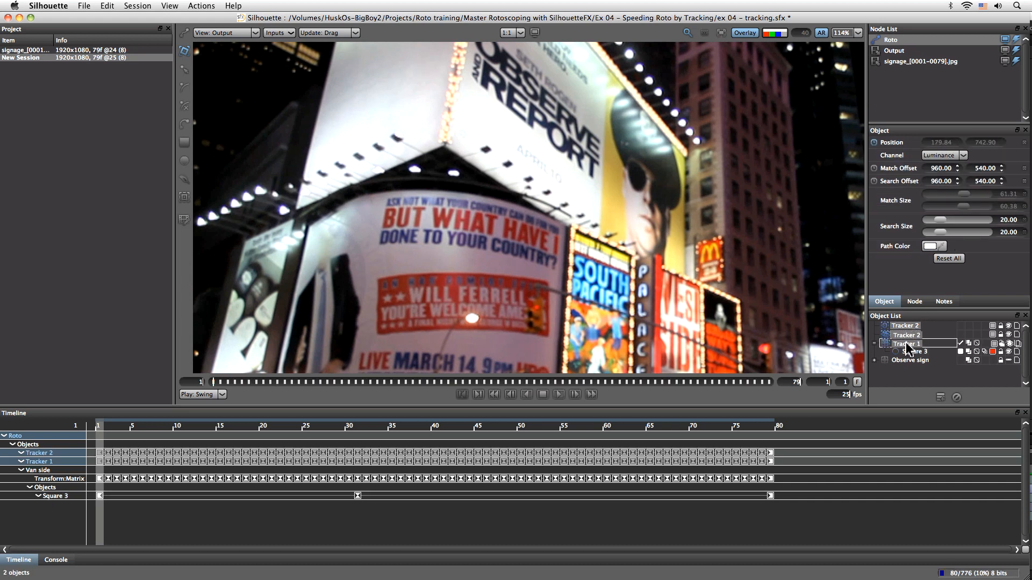
{"action": "left_click_drag", "start_coordinate": [913, 374], "coordinate": [882, 343]}
{"action": "left_click", "coordinate": [874, 326]}
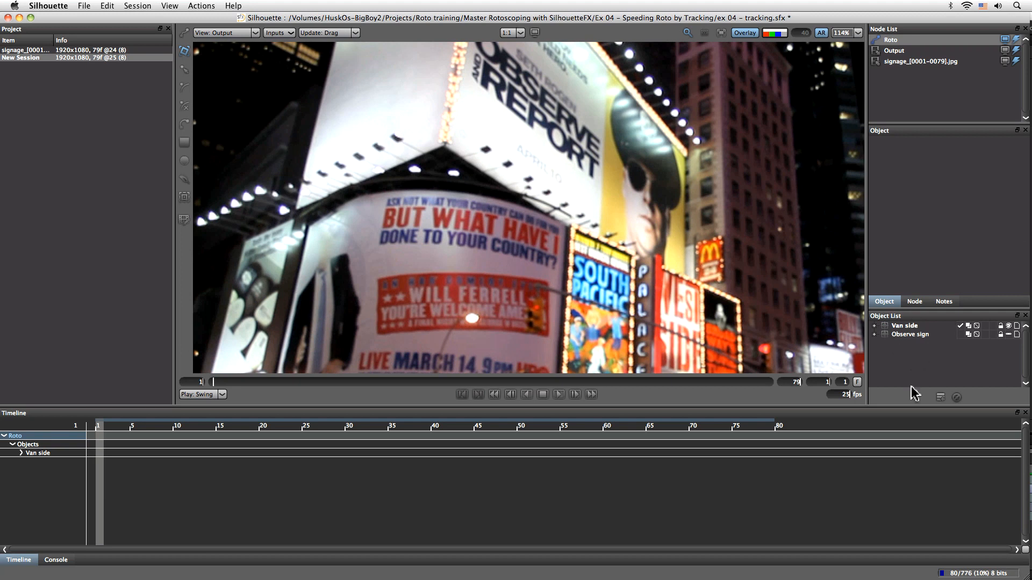
Add a new layer and name it Ferrell sign
{"action": "left_click", "coordinate": [940, 398]}
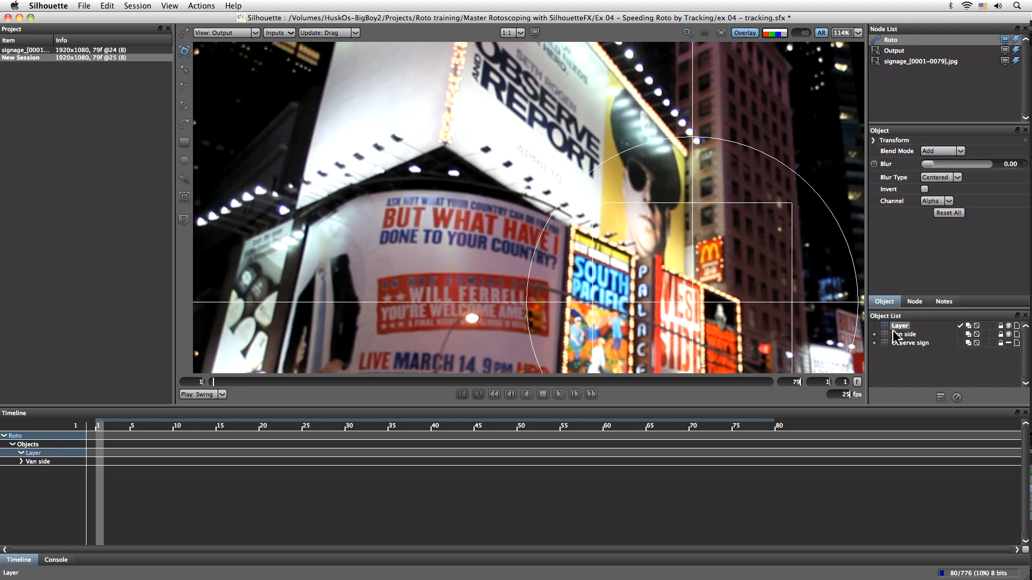
{"action": "double_click", "coordinate": [900, 326]}
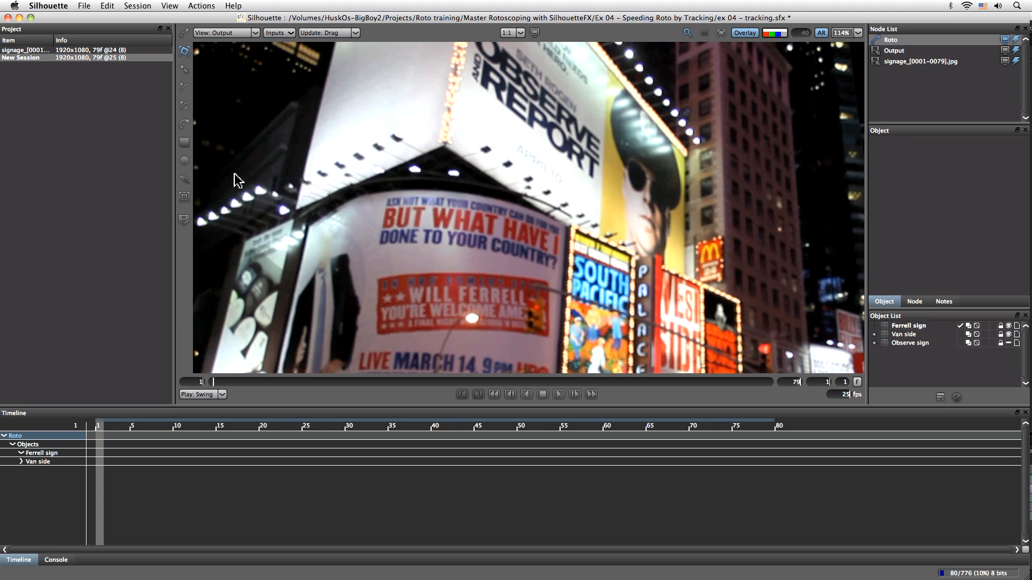
Create three point trackers on high-contrast details of the Will Ferrell billboard
{"action": "left_click", "coordinate": [184, 197]}
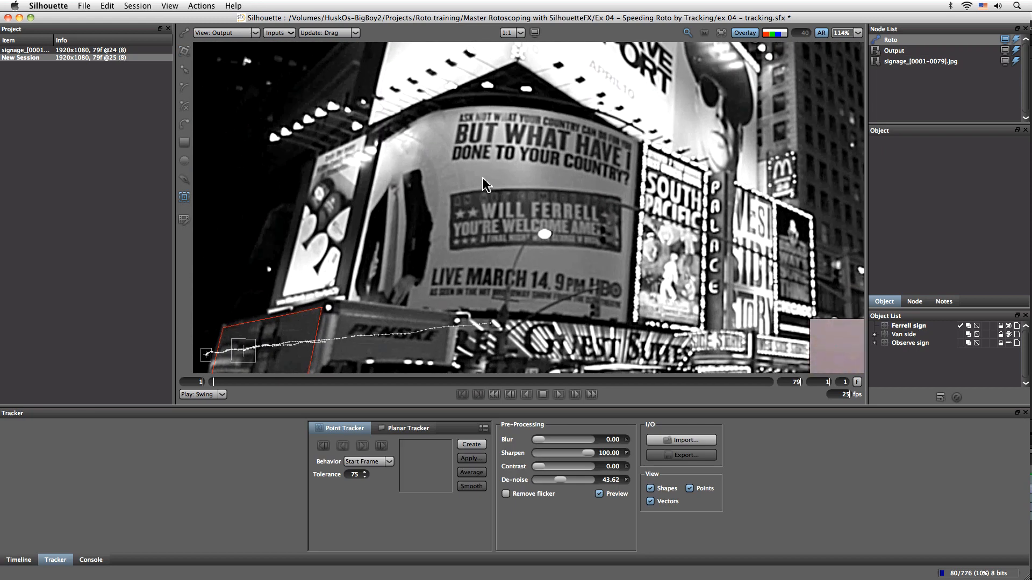
{"action": "left_click", "coordinate": [454, 160]}
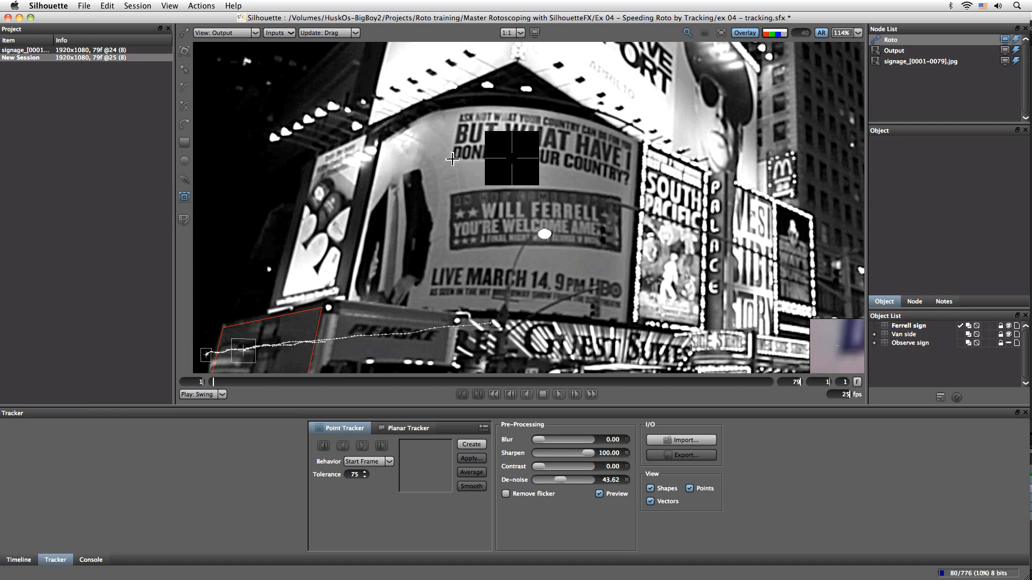
{"action": "left_click", "coordinate": [452, 158]}
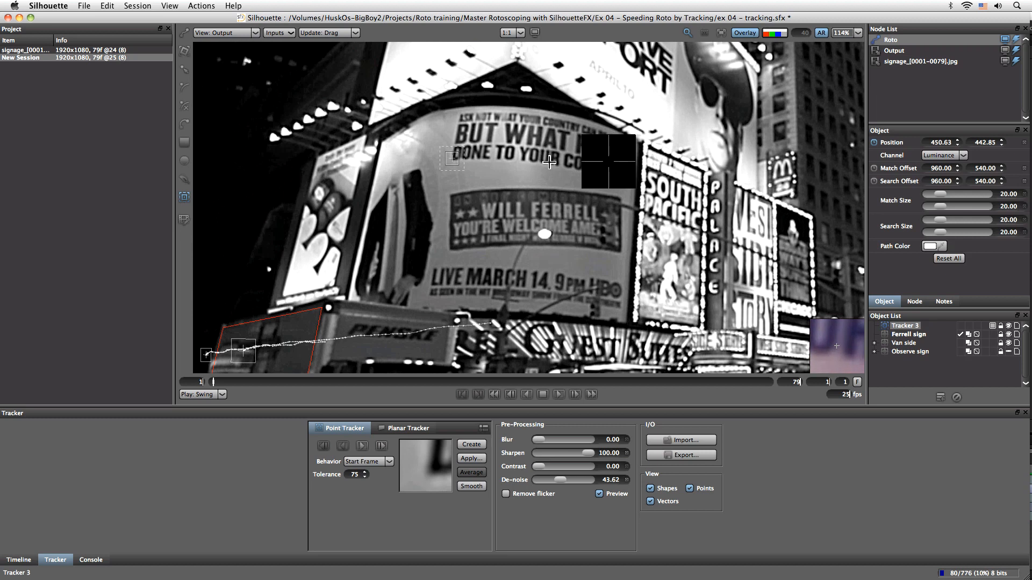
{"action": "left_click", "coordinate": [536, 138]}
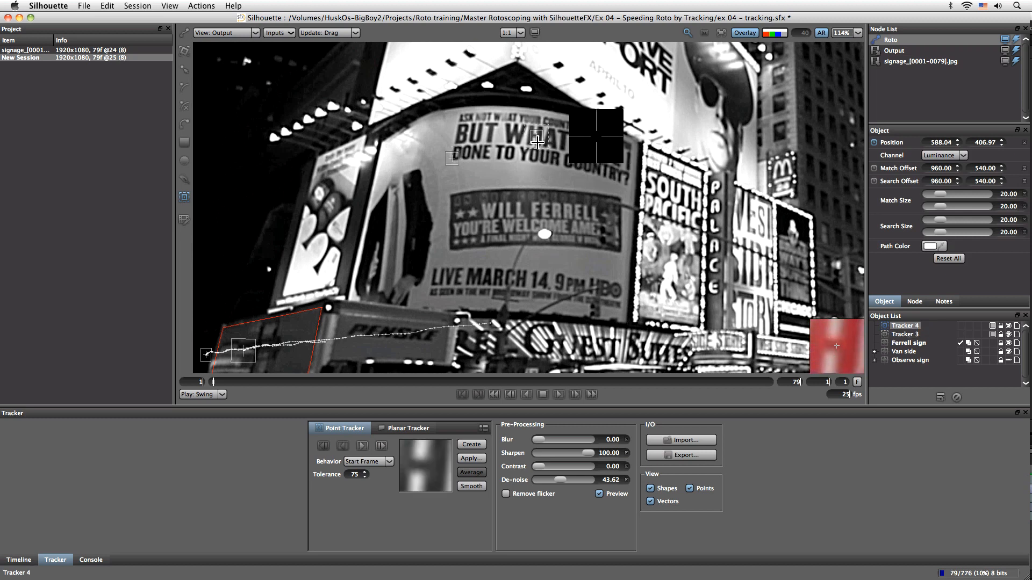
{"action": "left_click", "coordinate": [614, 161]}
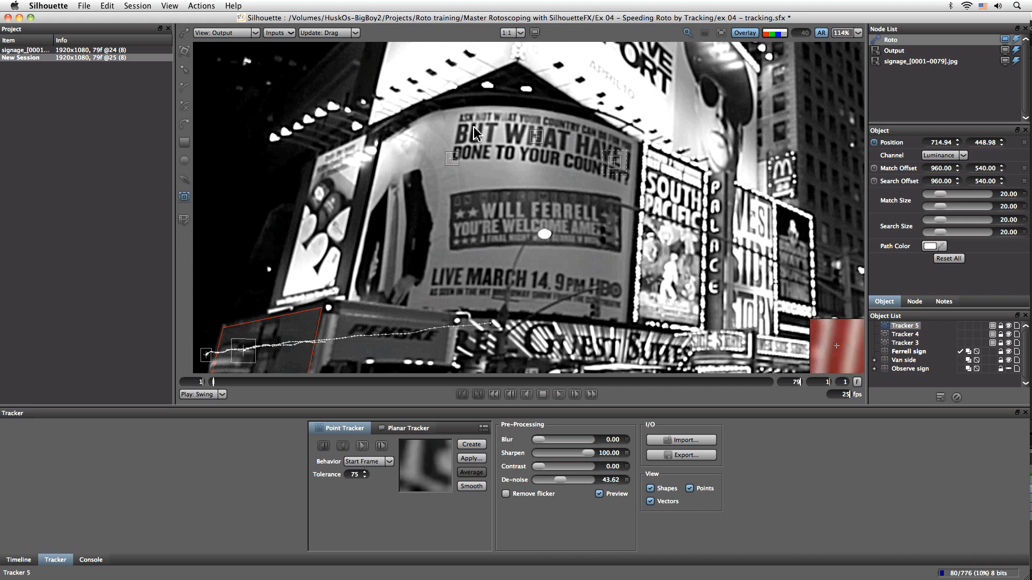
{"action": "mouse_move", "coordinate": [537, 467]}
{"action": "left_mouse_down"}
{"action": "mouse_move", "coordinate": [510, 466]}
{"action": "mouse_move", "coordinate": [540, 465]}
{"action": "mouse_move", "coordinate": [531, 464]}
{"action": "left_mouse_up"}
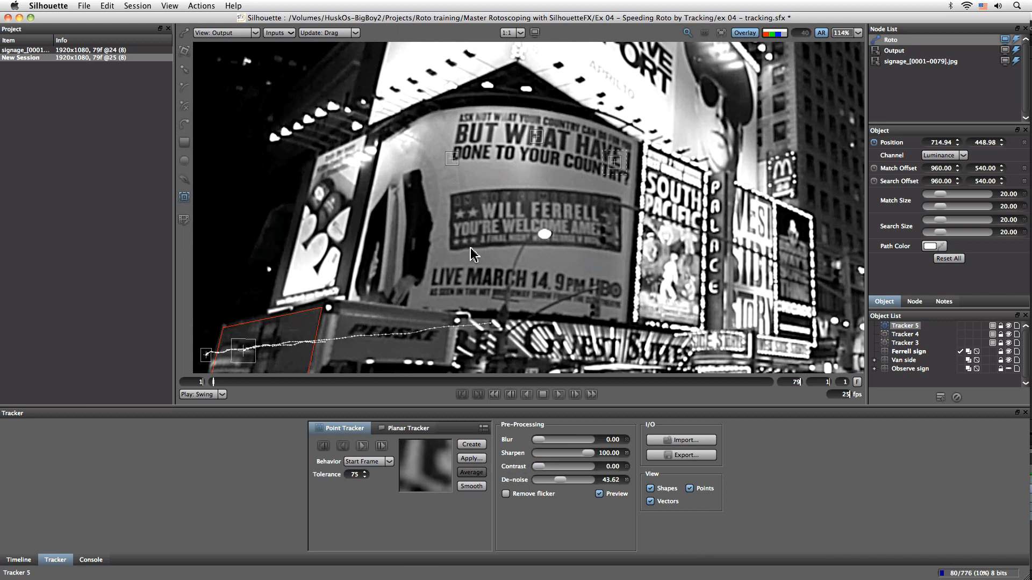
Select Tracker 3, Tracker 4 and Tracker 5 and track them forward
{"action": "left_click", "coordinate": [907, 343], "text": "shift"}
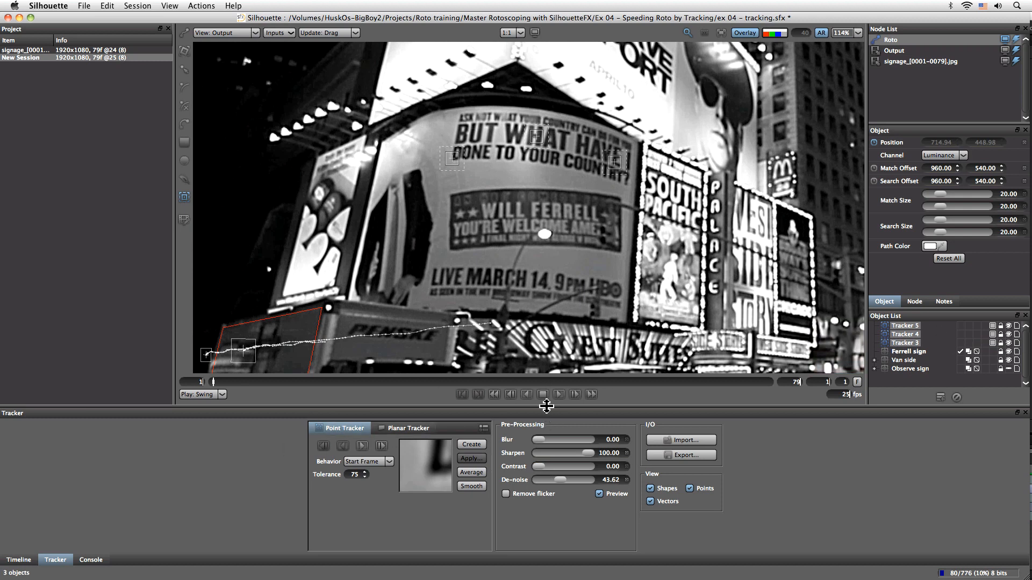
{"action": "left_click", "coordinate": [363, 446]}
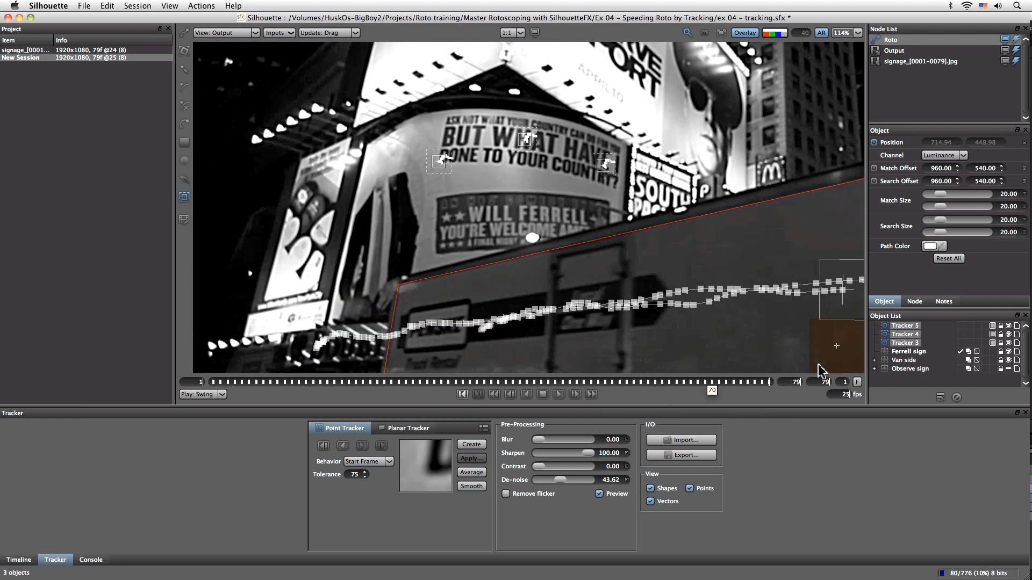
Step through the frames to check the three billboard trackers' paths
{"action": "left_click_drag", "start_coordinate": [768, 385], "coordinate": [345, 410]}
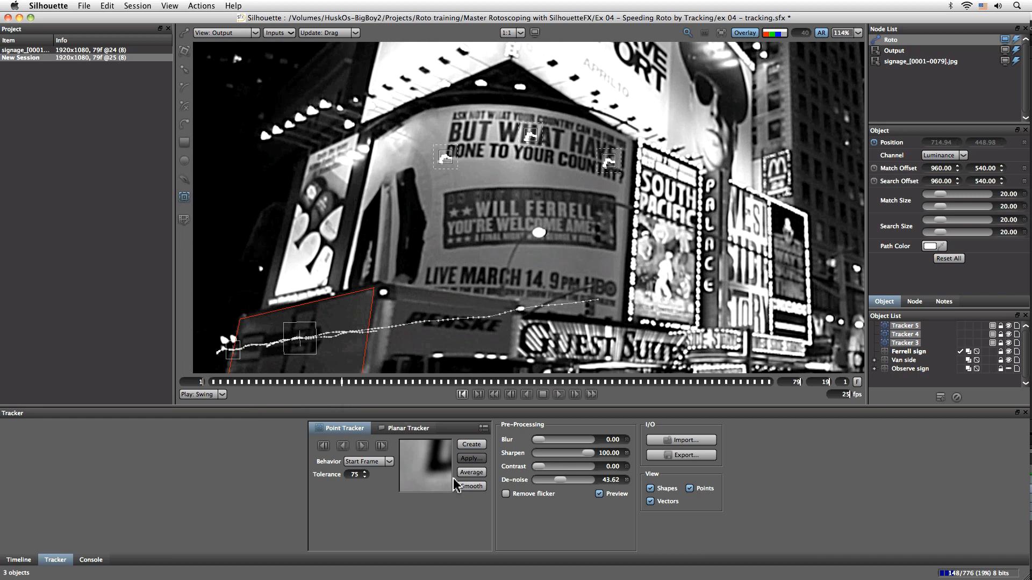
{"action": "key", "text": "x"}
{"action": "key", "text": "x"}
{"action": "key", "text": "x"}
{"action": "key", "text": "x"}
{"action": "key", "text": "x"}
{"action": "key", "text": "x"}
{"action": "key", "text": "x"}
{"action": "key", "text": "x"}
{"action": "key", "text": "x"}
{"action": "key", "text": "x"}
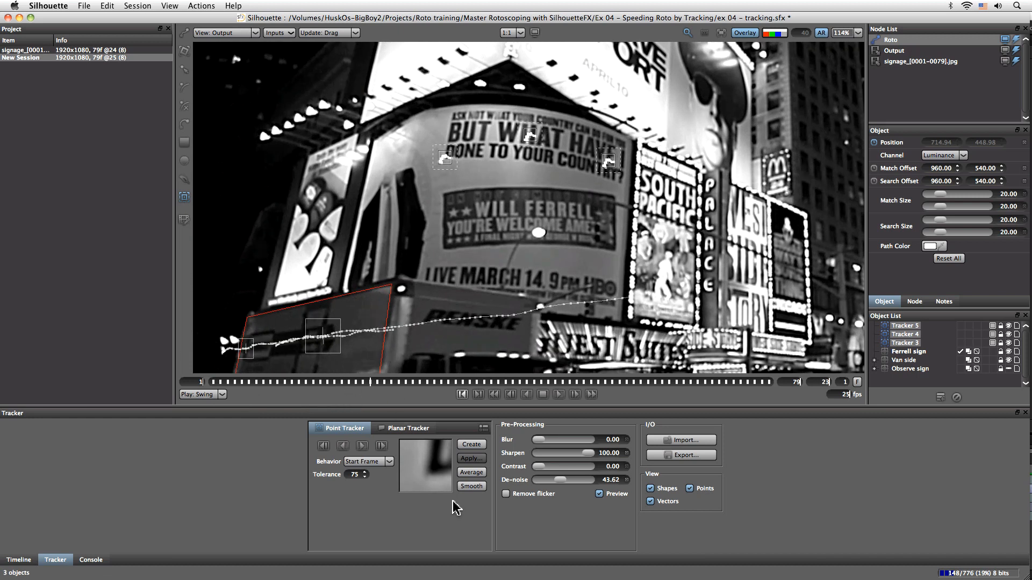
{"action": "key", "text": "x"}
{"action": "key", "text": "x"}
{"action": "key", "text": "x"}
{"action": "key", "text": "x"}
{"action": "key", "text": "x"}
{"action": "key", "text": "x"}
{"action": "key", "text": "x"}
{"action": "key", "text": "x"}
{"action": "key", "text": "x"}
{"action": "key", "text": "x"}
{"action": "key", "text": "x"}
{"action": "key", "text": "x"}
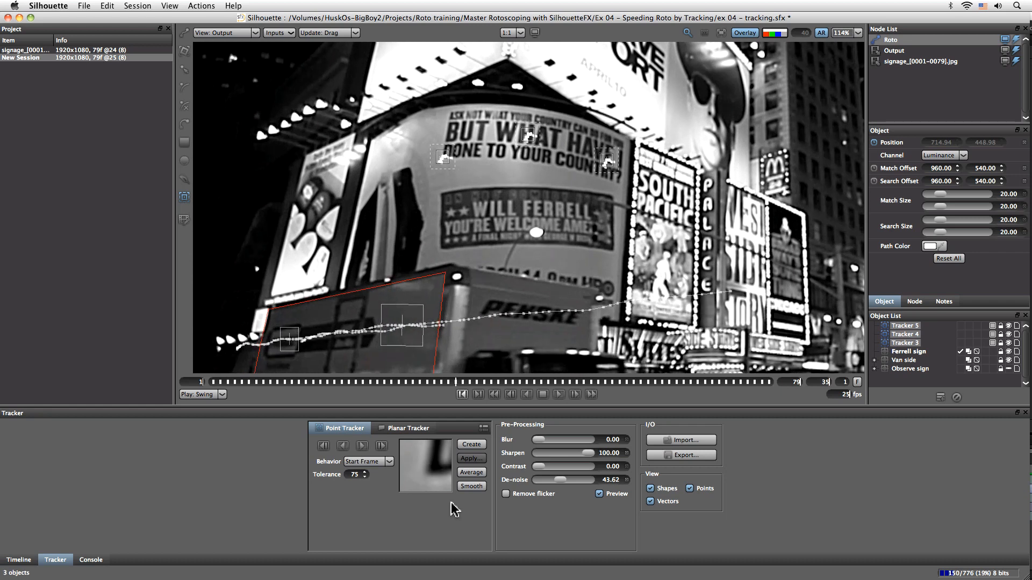
{"action": "key", "text": "x"}
{"action": "key", "text": "x"}
{"action": "key", "text": "x"}
{"action": "key", "text": "x"}
{"action": "key", "text": "x"}
{"action": "key", "text": "x"}
{"action": "key", "text": "x"}
{"action": "key", "text": "x"}
{"action": "key", "text": "x"}
{"action": "key", "text": "x"}
{"action": "key", "text": "x"}
{"action": "key", "text": "x"}
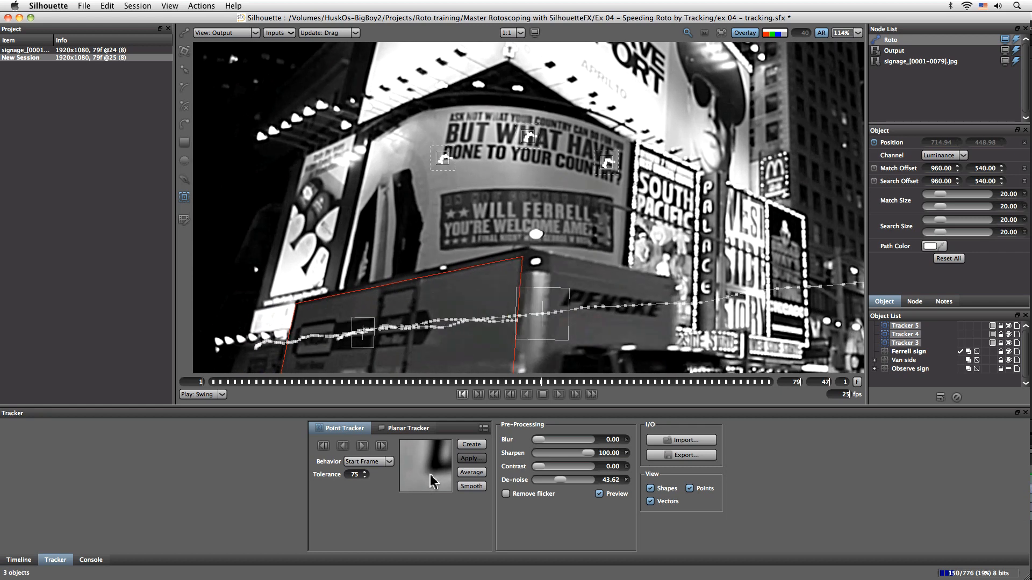
{"action": "key", "text": "x"}
{"action": "key", "text": "x"}
{"action": "key", "text": "x"}
{"action": "key", "text": "x"}
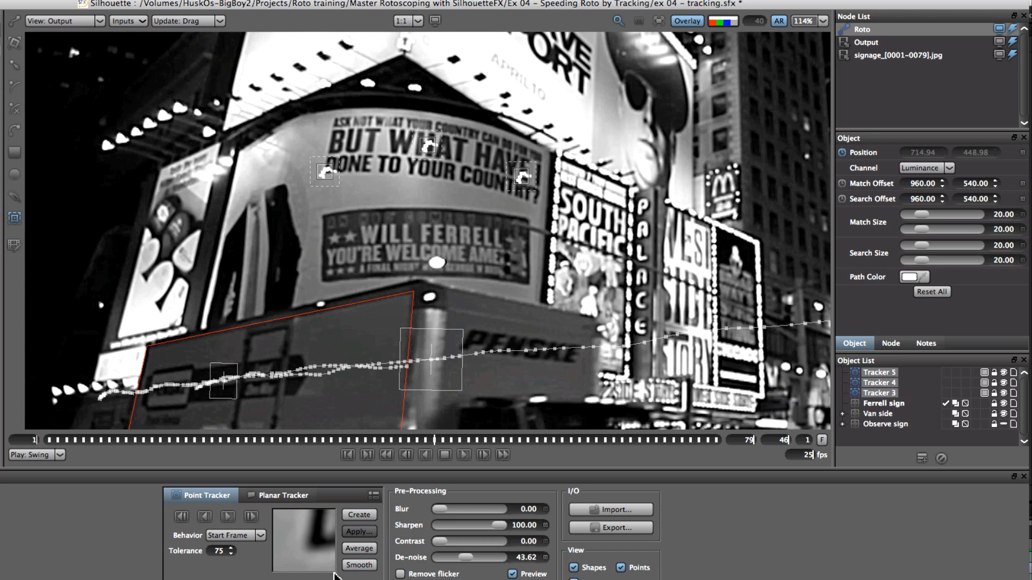
Add another point tracker on the billboard lettering and set its path colour to green
{"action": "left_click", "coordinate": [425, 165]}
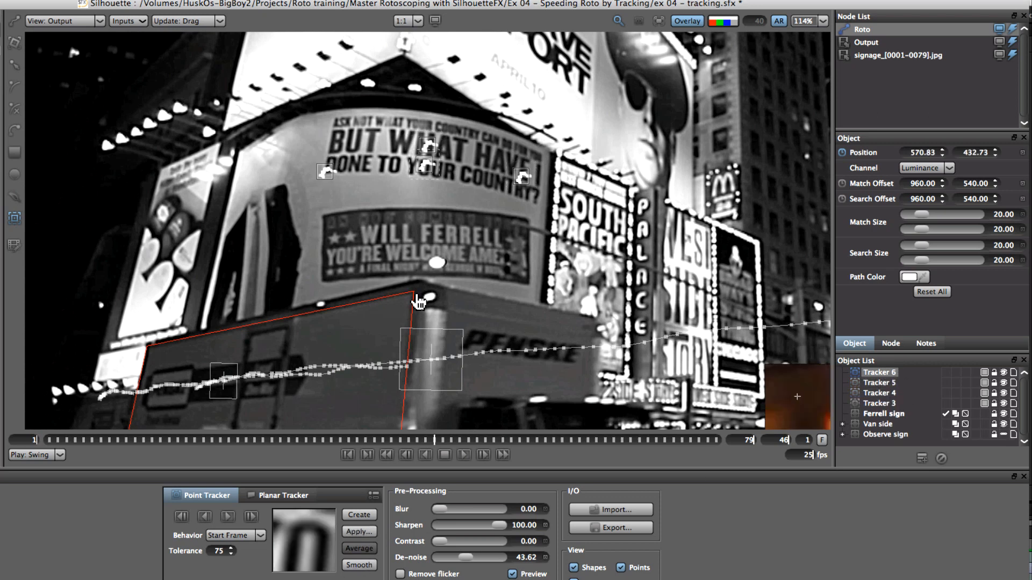
{"action": "left_click", "coordinate": [908, 277]}
{"action": "left_click", "coordinate": [108, 344]}
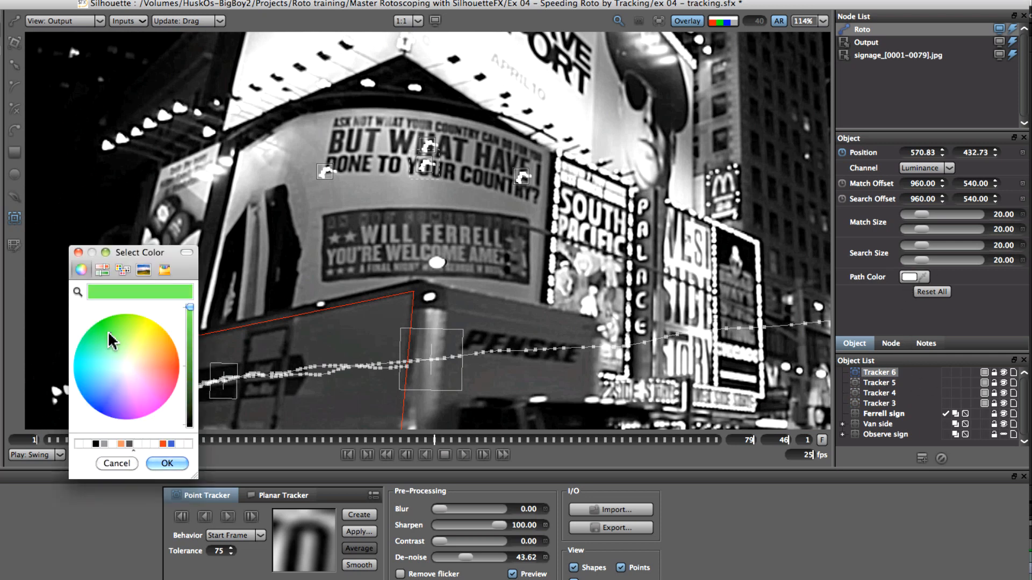
{"action": "left_click", "coordinate": [168, 463]}
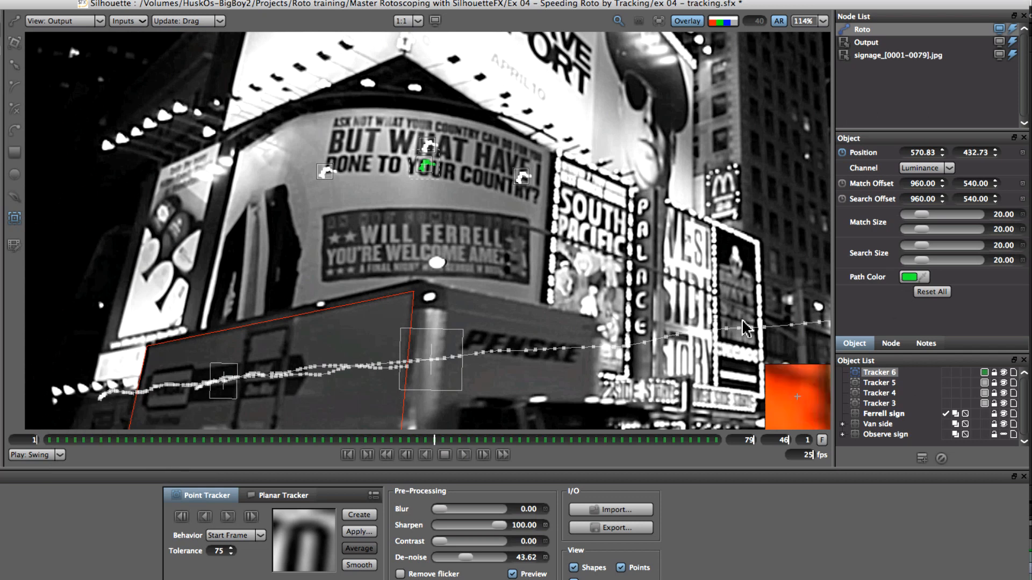
Apply a match-move from Tracker 6 with position on the X and Y axes
{"action": "left_click", "coordinate": [426, 183]}
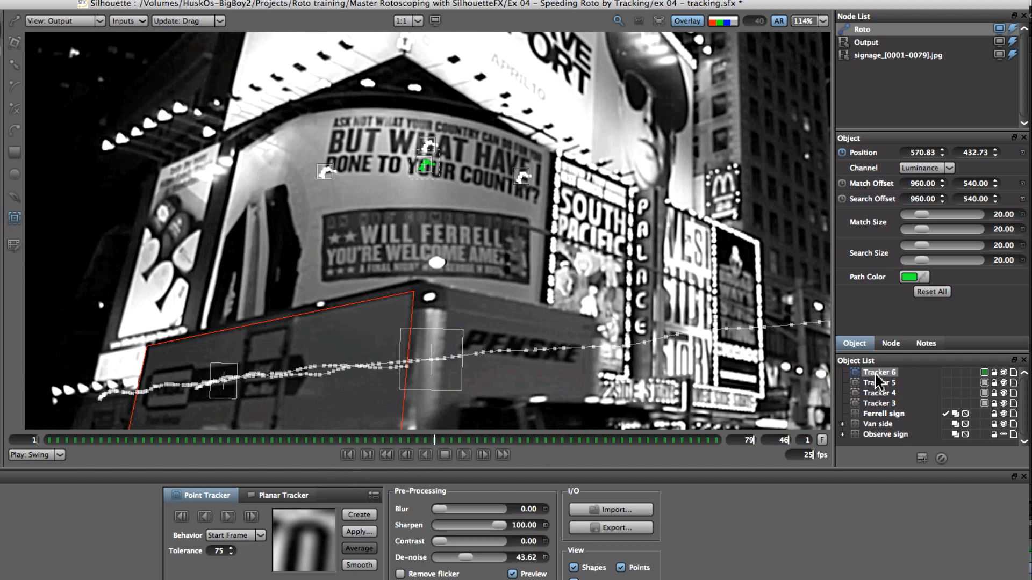
{"action": "left_click", "coordinate": [368, 532]}
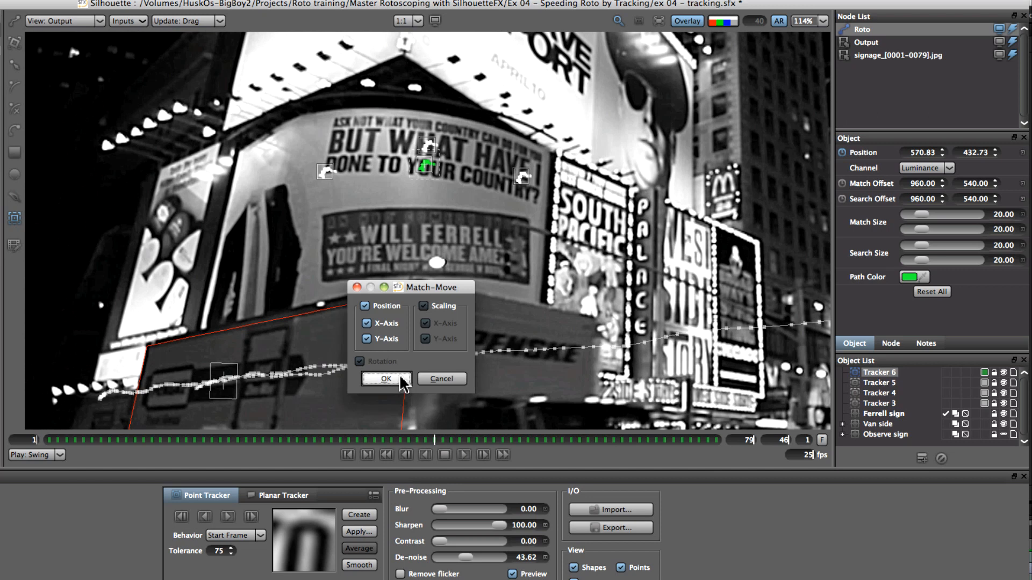
{"action": "left_click", "coordinate": [404, 383]}
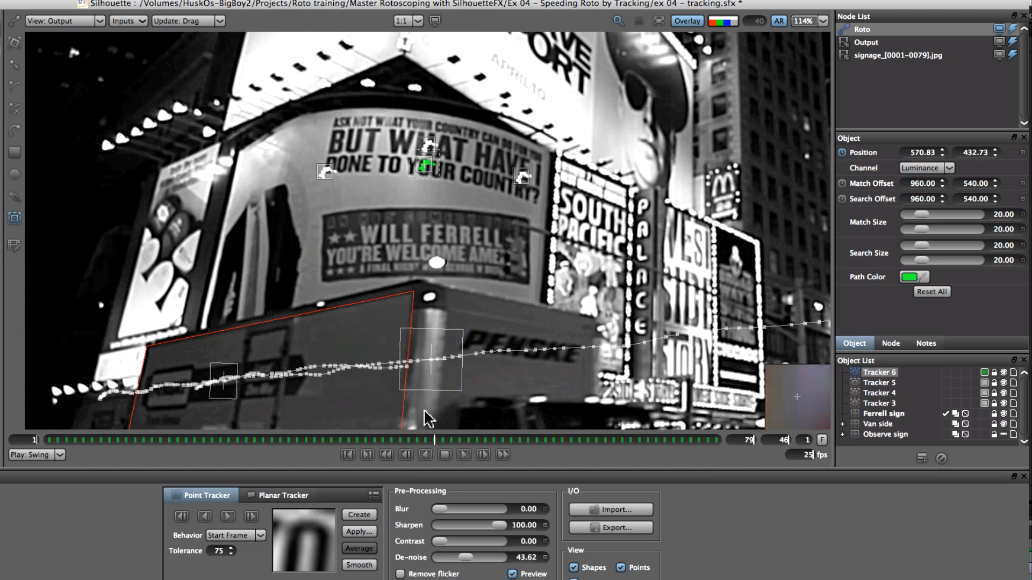
Select the Ferrell sign layer, move its transform centre onto the billboard, and play the clip
{"action": "left_click", "coordinate": [892, 414]}
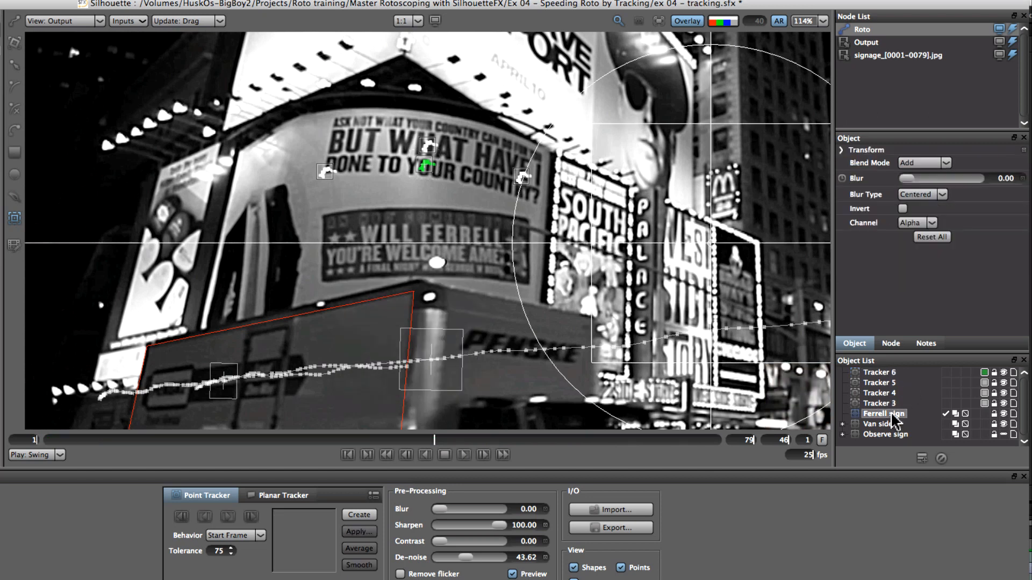
{"action": "left_click", "coordinate": [14, 43]}
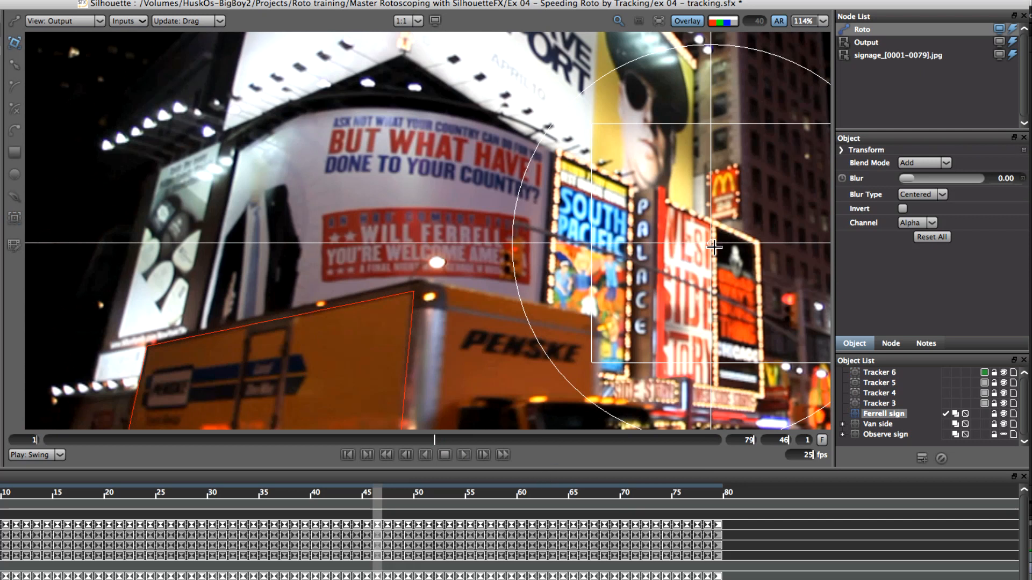
{"action": "left_click_drag", "start_coordinate": [712, 243], "coordinate": [420, 223]}
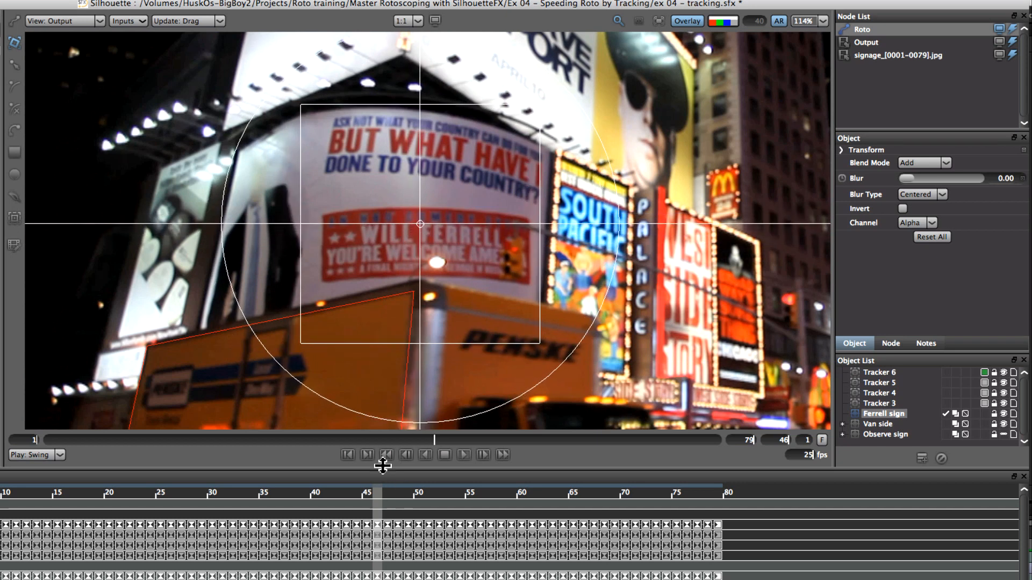
{"action": "left_click", "coordinate": [464, 455]}
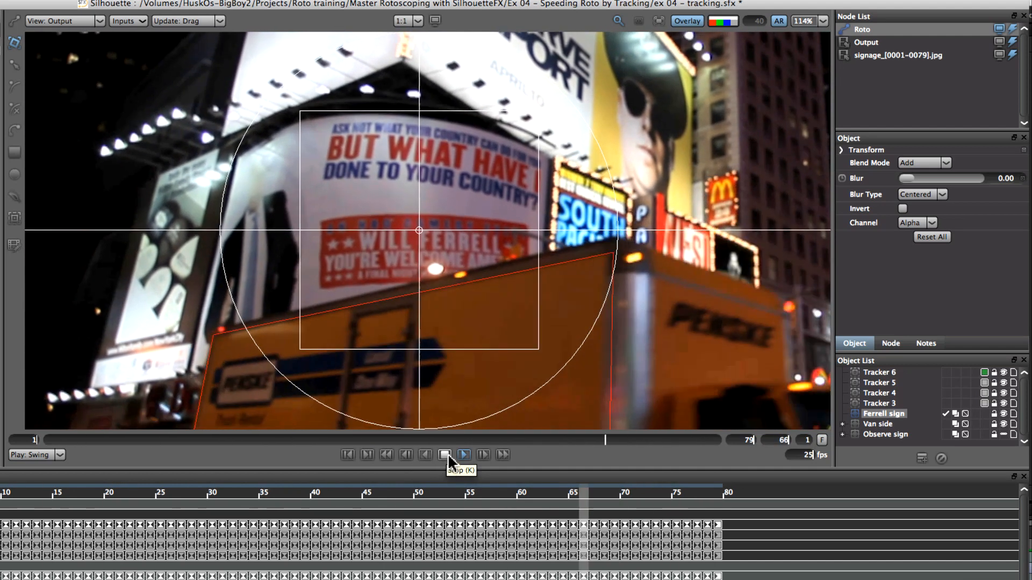
Stop playback, go to frame 58, and draw a Bezier shape outlining the Will Ferrell billboard
{"action": "left_click", "coordinate": [445, 455]}
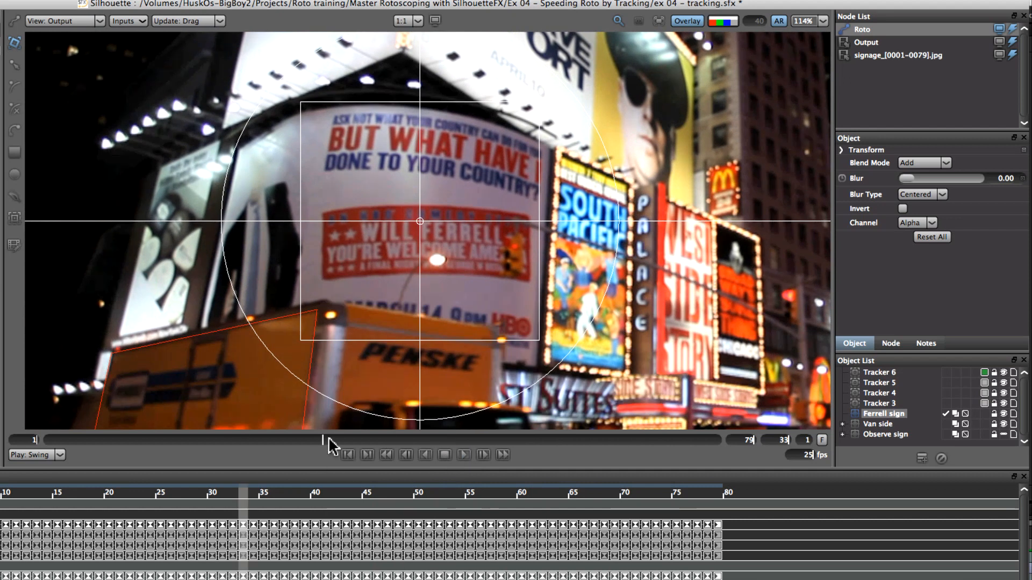
{"action": "left_click_drag", "start_coordinate": [323, 439], "coordinate": [536, 472]}
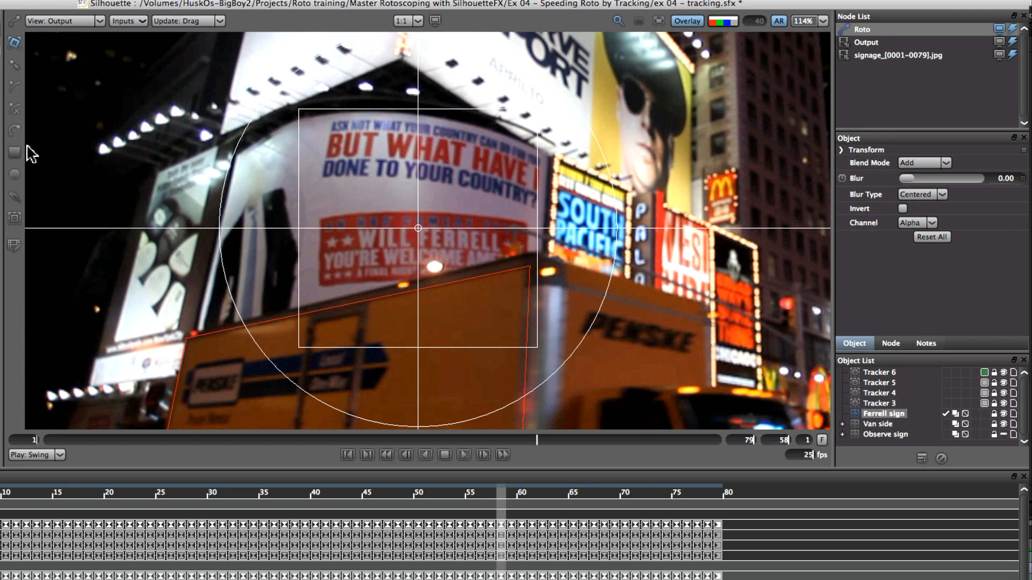
{"action": "left_click", "coordinate": [15, 131]}
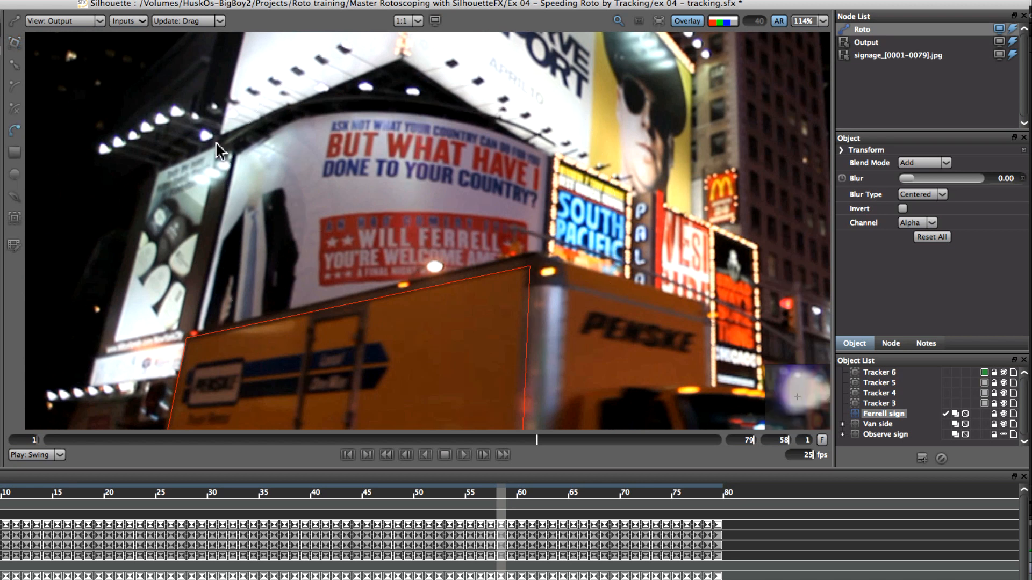
{"action": "left_click", "coordinate": [236, 155]}
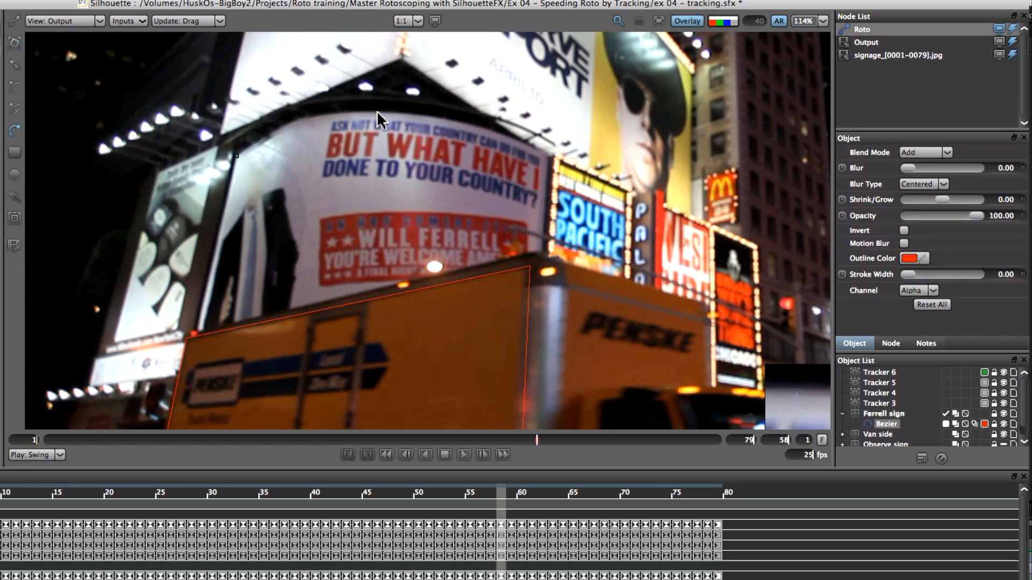
{"action": "left_click_drag", "start_coordinate": [334, 115], "coordinate": [380, 114]}
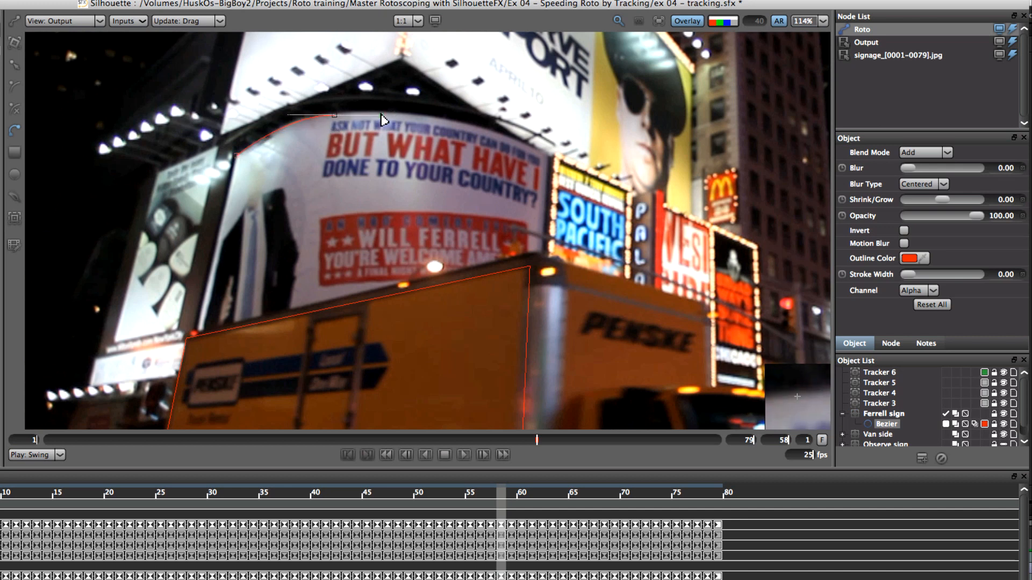
{"action": "left_click_drag", "start_coordinate": [546, 152], "coordinate": [568, 156]}
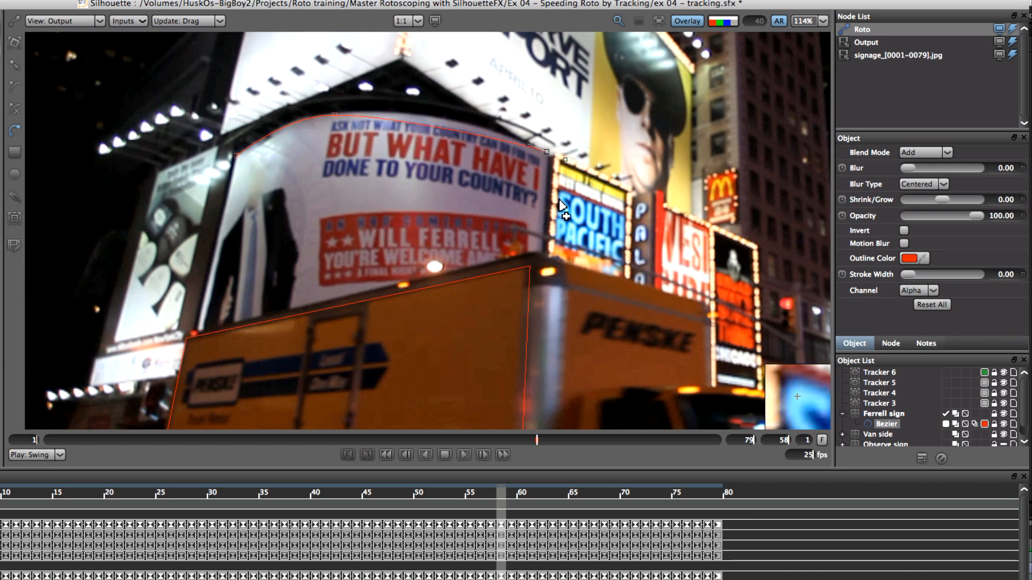
{"action": "left_click", "coordinate": [541, 310]}
{"action": "left_click", "coordinate": [194, 338]}
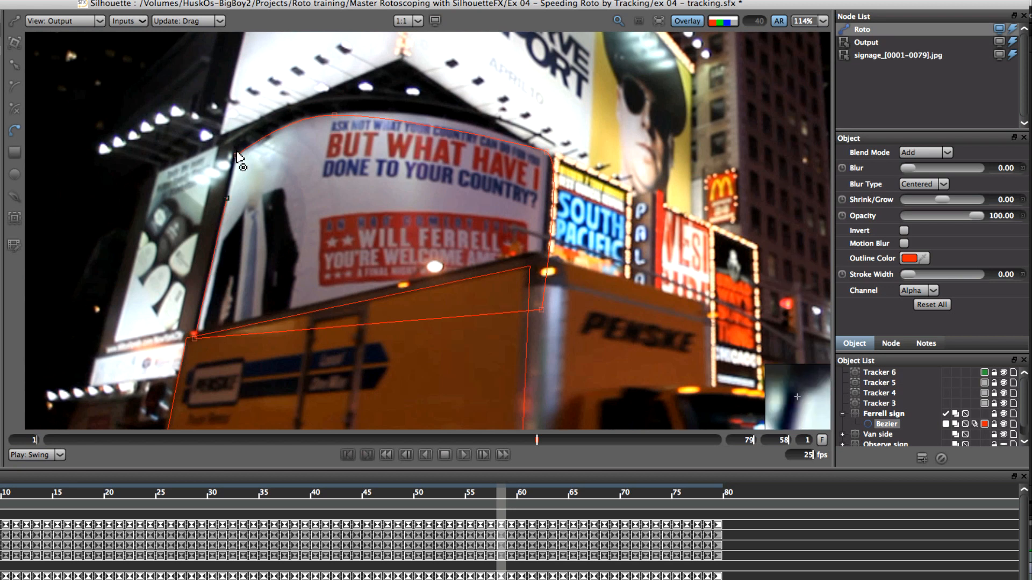
Refine the Bezier's top and right tangents and lower-right corner to fit the billboard edges
{"action": "left_click", "coordinate": [334, 115]}
{"action": "left_click_drag", "start_coordinate": [384, 113], "coordinate": [438, 105]}
{"action": "left_click", "coordinate": [546, 152]}
{"action": "left_click_drag", "start_coordinate": [564, 160], "coordinate": [545, 193]}
{"action": "left_click_drag", "start_coordinate": [541, 310], "coordinate": [539, 313]}
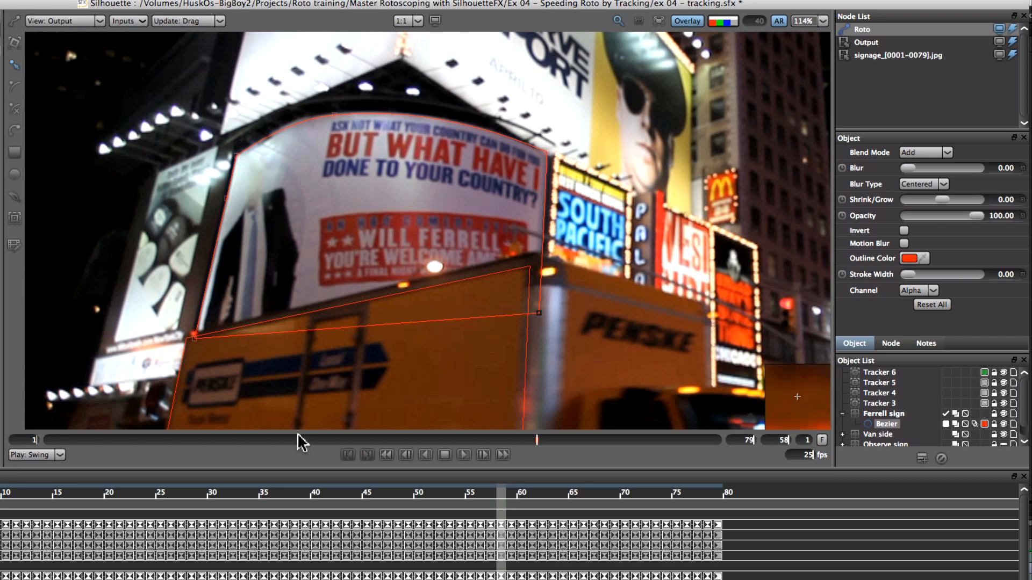
Play the clip to check how the Bezier follows the billboard
{"action": "left_click_drag", "start_coordinate": [505, 499], "coordinate": [569, 461]}
{"action": "left_click_drag", "start_coordinate": [510, 497], "coordinate": [501, 495]}
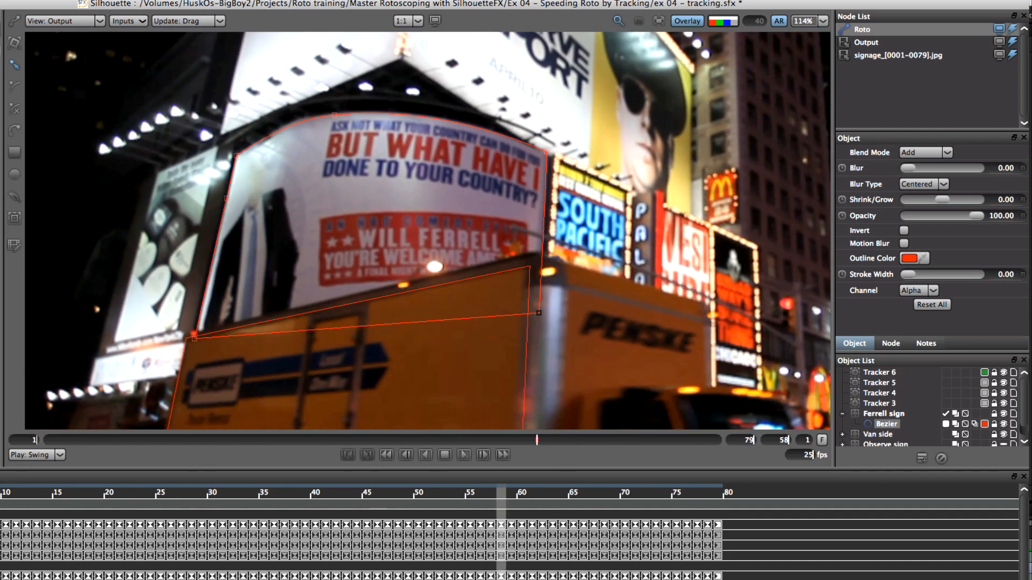
{"action": "left_click", "coordinate": [663, 22]}
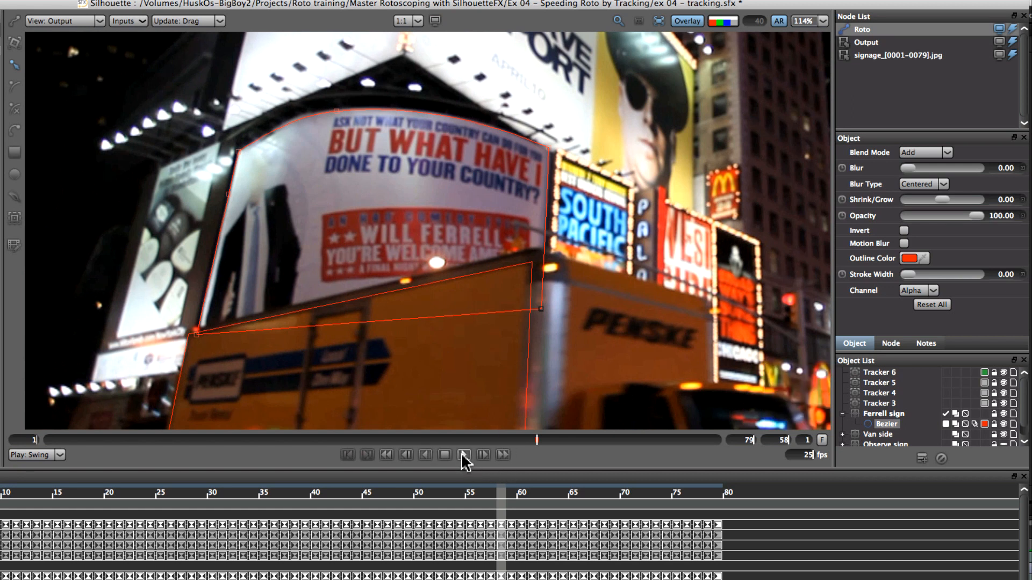
{"action": "left_click", "coordinate": [463, 455]}
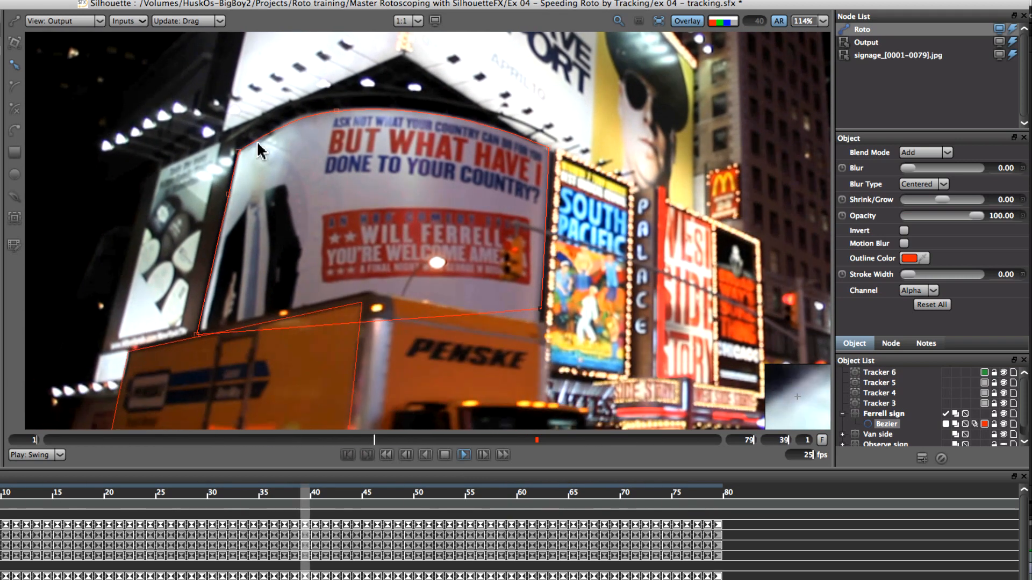
{"action": "left_click", "coordinate": [445, 455]}
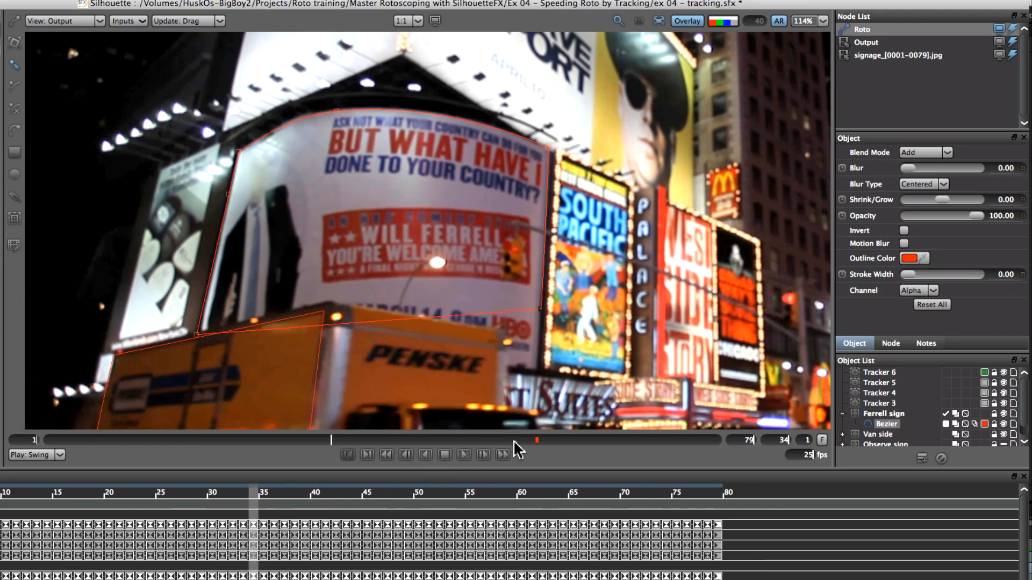
Adjust the Bezier's left-side points at frames 28 and 1 to keep it on the billboard
{"action": "left_click_drag", "start_coordinate": [330, 440], "coordinate": [280, 461]}
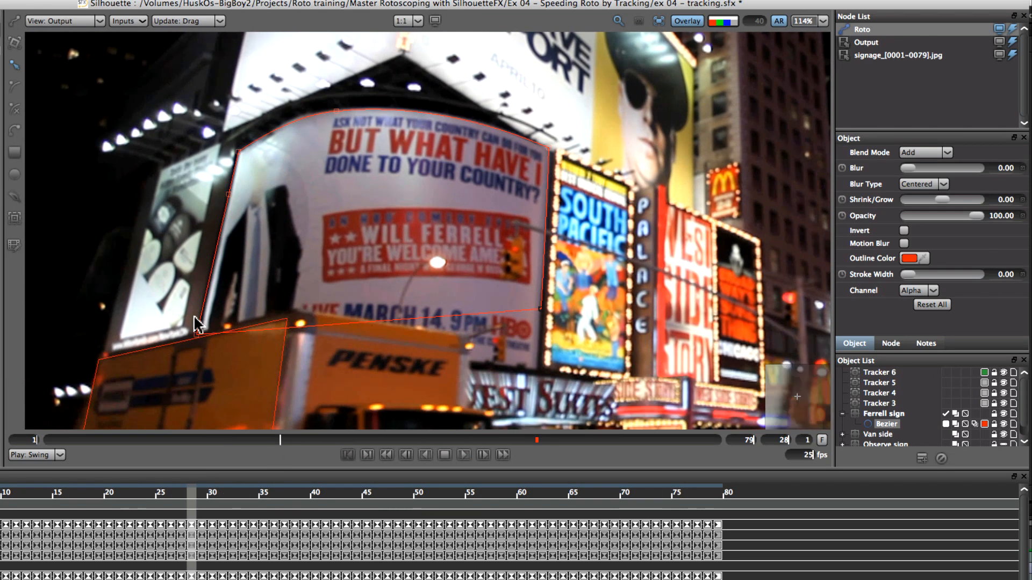
{"action": "left_click_drag", "start_coordinate": [206, 328], "coordinate": [202, 329]}
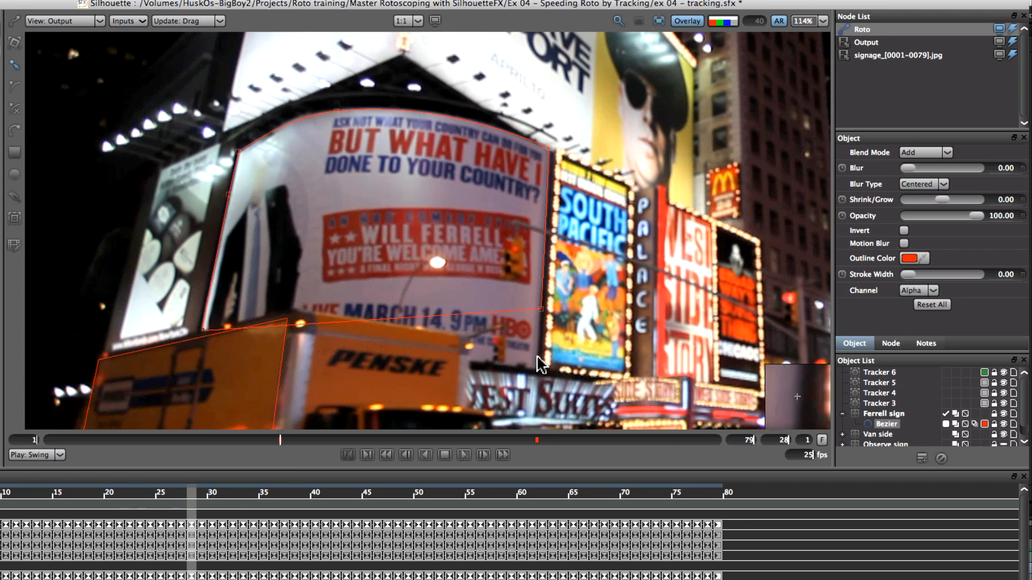
{"action": "left_click_drag", "start_coordinate": [278, 444], "coordinate": [16, 458]}
{"action": "left_click_drag", "start_coordinate": [208, 329], "coordinate": [203, 334]}
{"action": "left_click_drag", "start_coordinate": [237, 153], "coordinate": [242, 154]}
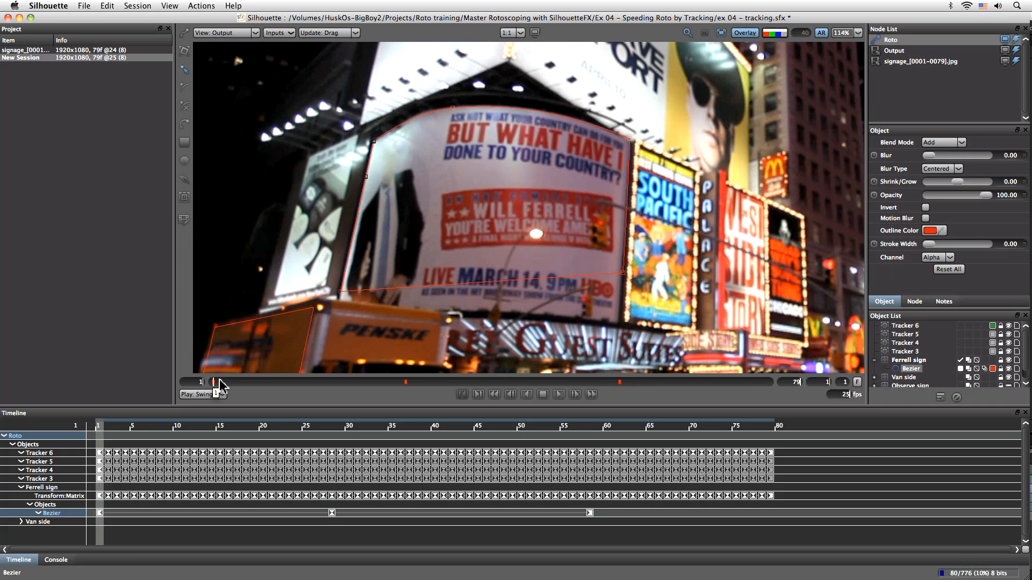
{"action": "left_click_drag", "start_coordinate": [220, 385], "coordinate": [148, 375]}
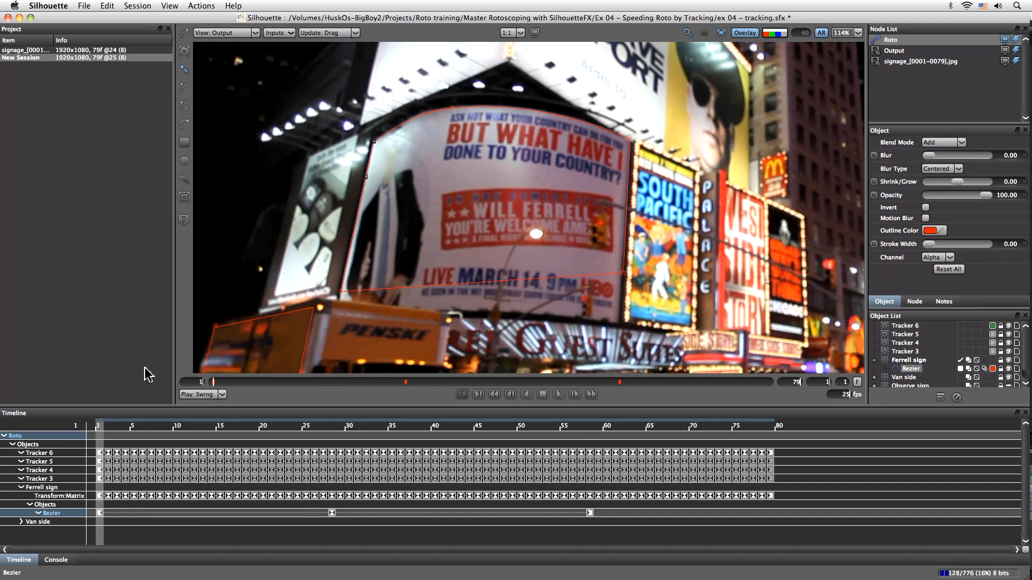
Play the clip with the shape's colour overlay turned on to review the matte
{"action": "left_click", "coordinate": [722, 33]}
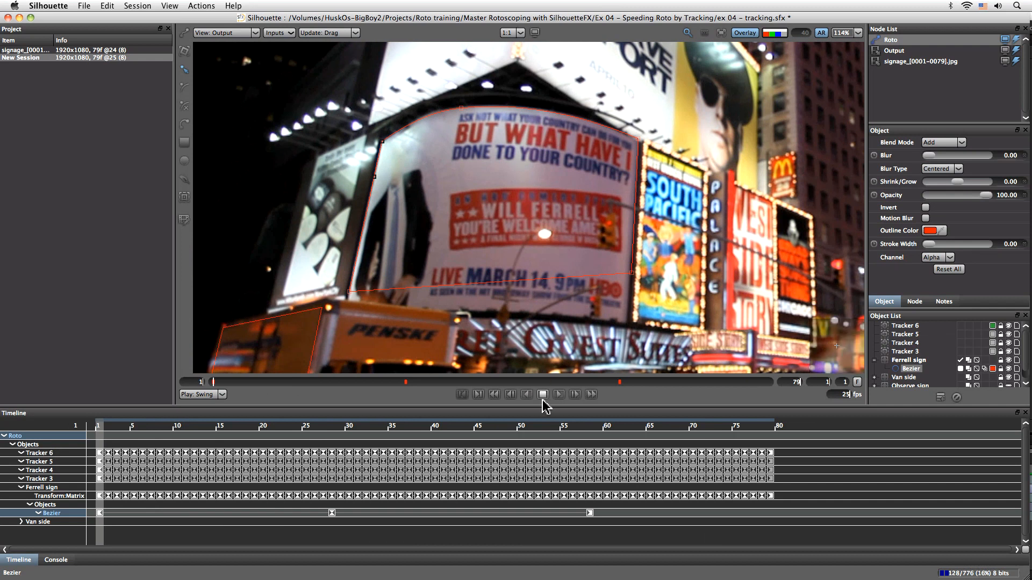
{"action": "left_click", "coordinate": [560, 394]}
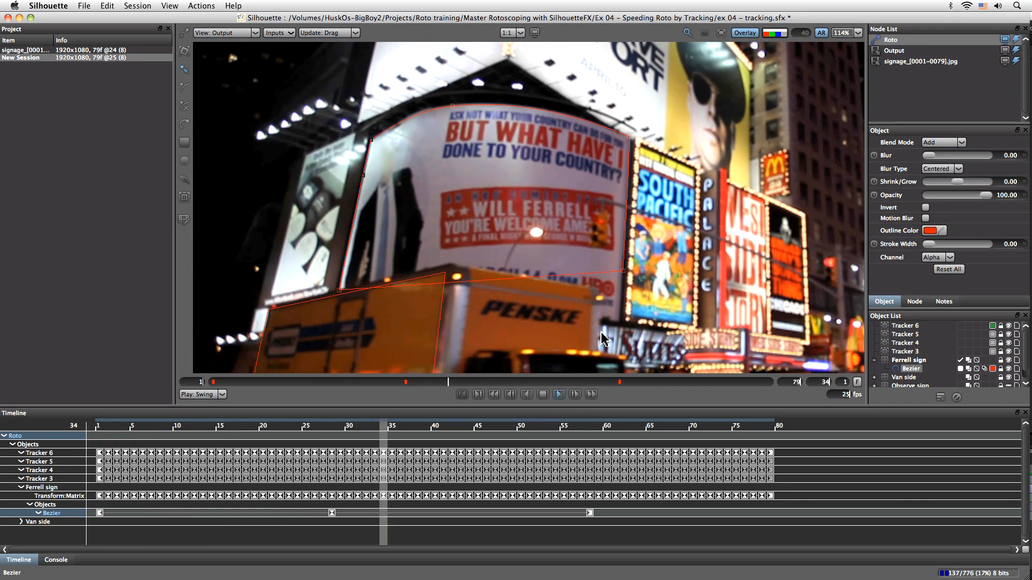
{"action": "left_click", "coordinate": [773, 33]}
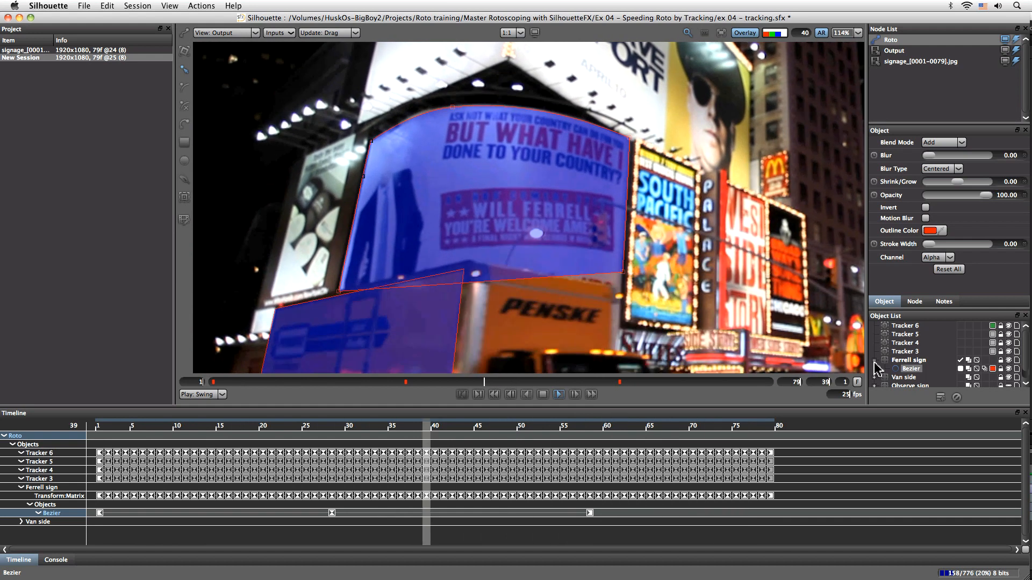
Collapse the Ferrell sign layer, hide the Van side layer, and select the Ferrell sign layer
{"action": "left_click", "coordinate": [875, 360]}
{"action": "left_click", "coordinate": [1008, 369]}
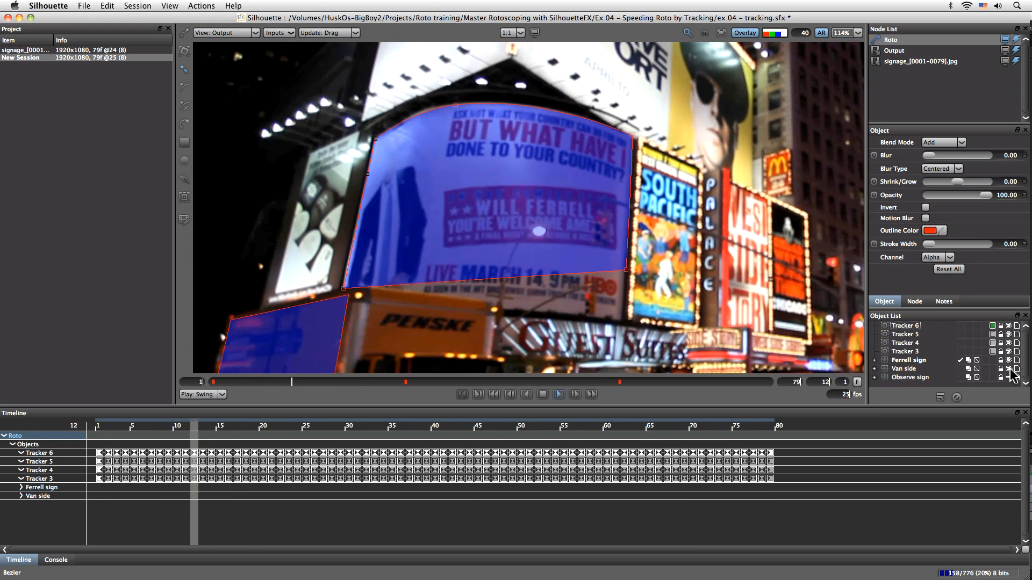
{"action": "left_click", "coordinate": [911, 359]}
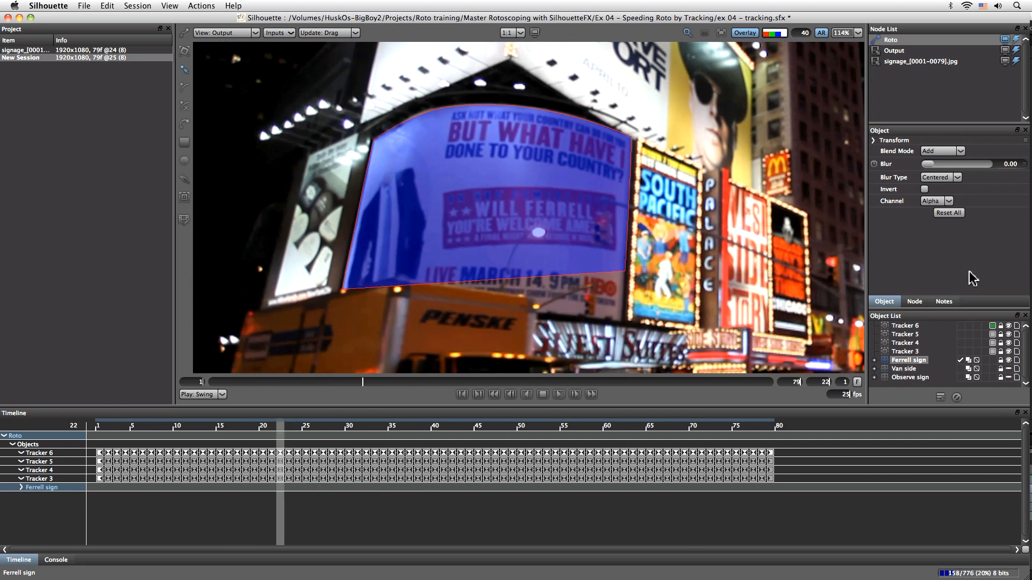